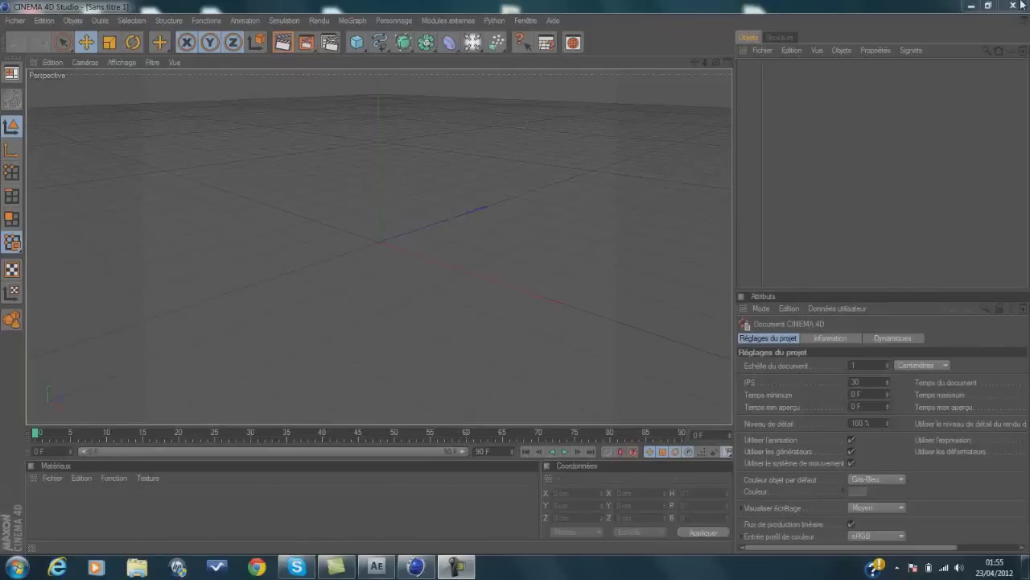
{"action": "left_click", "coordinate": [1023, 5]}
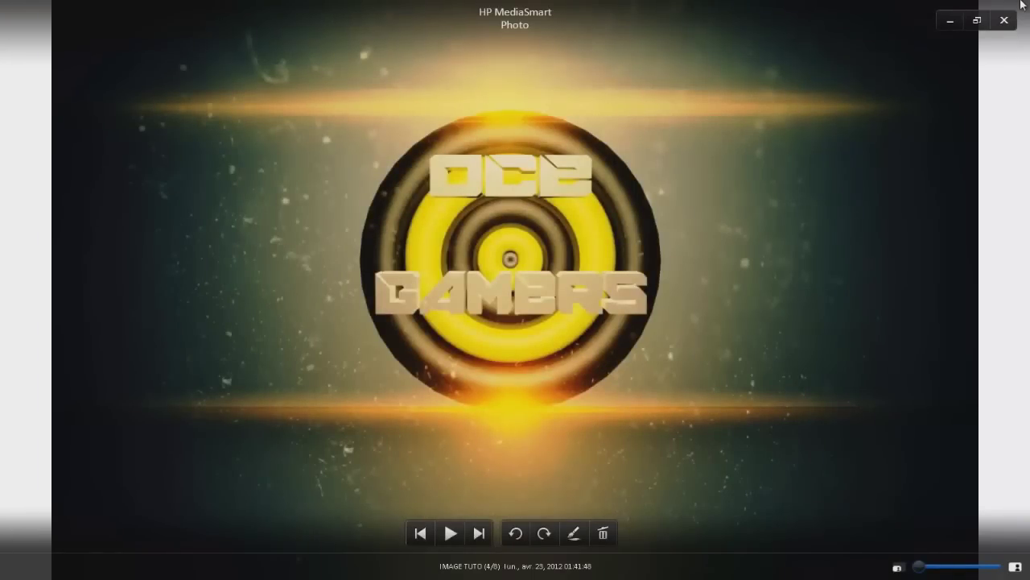
{"action": "left_click", "coordinate": [1023, 5]}
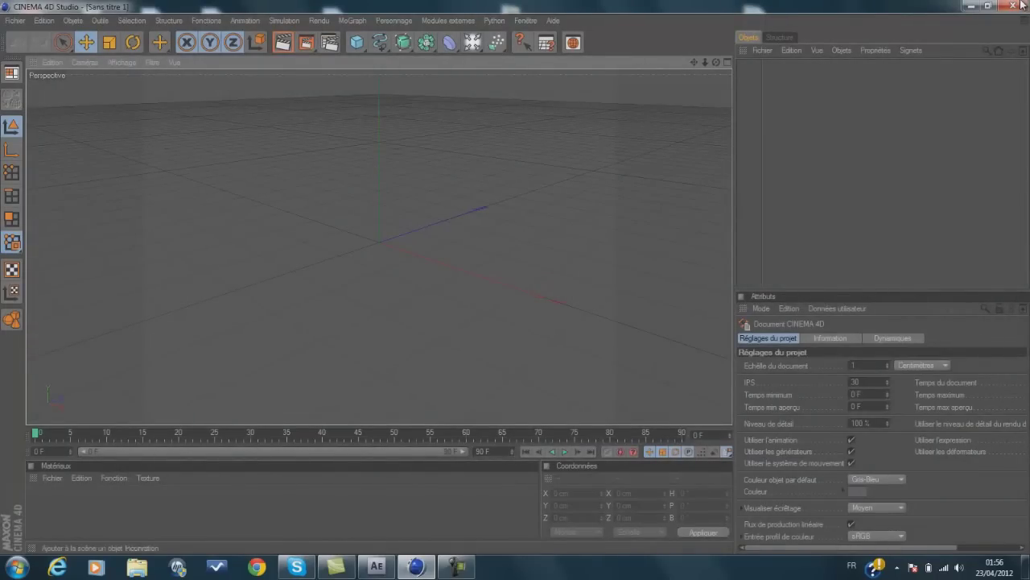
Step: Add a torus and rotate it upright to face the view, with a pitch of about 88°
{"action": "left_click", "coordinate": [356, 42]}
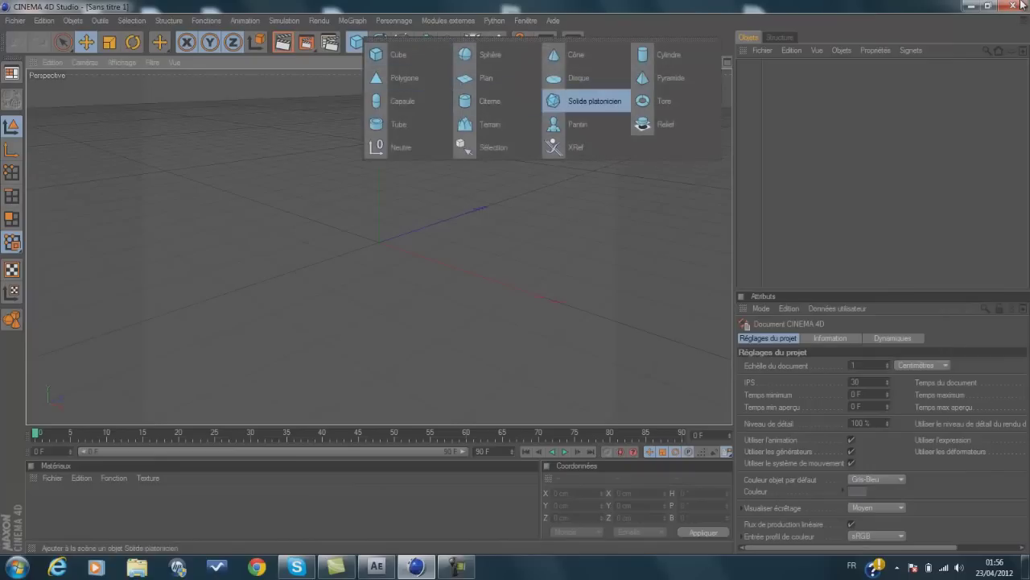
{"action": "left_click", "coordinate": [664, 100]}
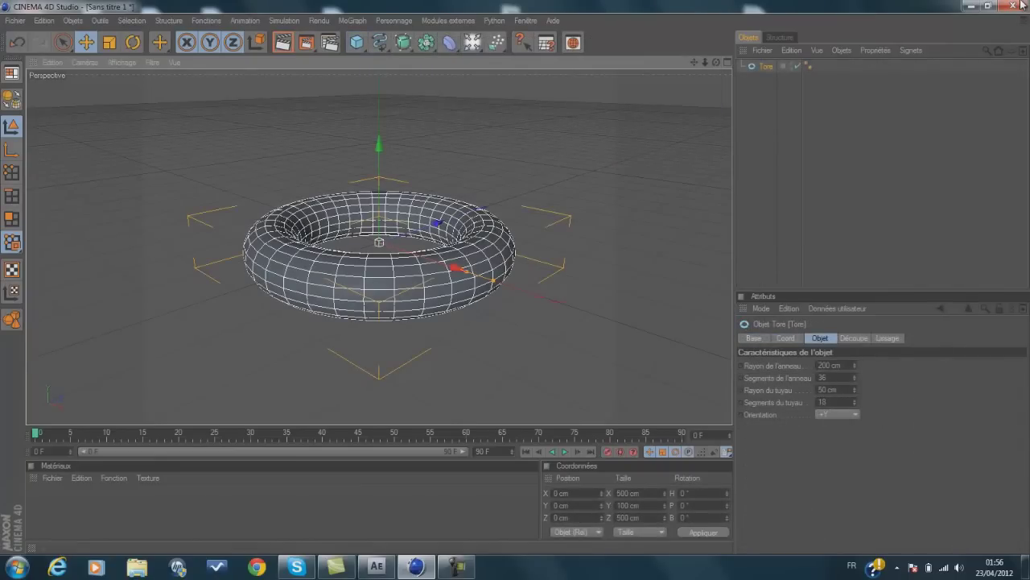
{"action": "key", "text": "r"}
{"action": "mouse_move", "coordinate": [349, 209]}
{"action": "left_mouse_down"}
{"action": "mouse_move", "coordinate": [334, 255]}
{"action": "mouse_move", "coordinate": [348, 288]}
{"action": "mouse_move", "coordinate": [366, 263]}
{"action": "mouse_move", "coordinate": [413, 260]}
{"action": "mouse_move", "coordinate": [397, 262]}
{"action": "mouse_move", "coordinate": [408, 260]}
{"action": "mouse_move", "coordinate": [331, 214]}
{"action": "left_mouse_up"}
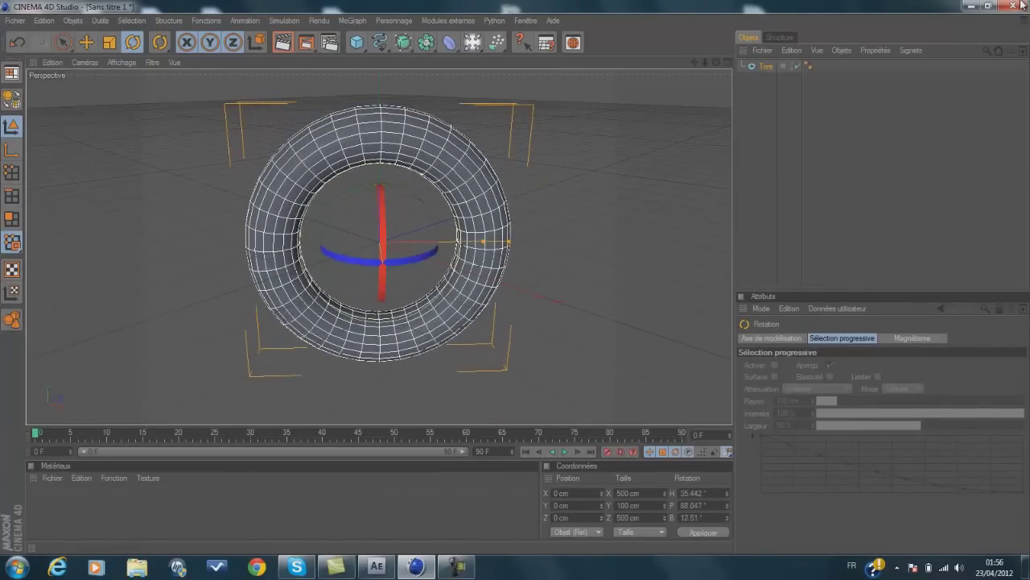
Step: Enlarge the torus to a ring radius of 297 cm
{"action": "left_click_drag", "start_coordinate": [694, 62], "coordinate": [662, 25]}
{"action": "mouse_move", "coordinate": [716, 62]}
{"action": "left_mouse_down"}
{"action": "mouse_move", "coordinate": [715, 77]}
{"action": "mouse_move", "coordinate": [746, 64]}
{"action": "mouse_move", "coordinate": [673, 74]}
{"action": "mouse_move", "coordinate": [715, 55]}
{"action": "left_mouse_up"}
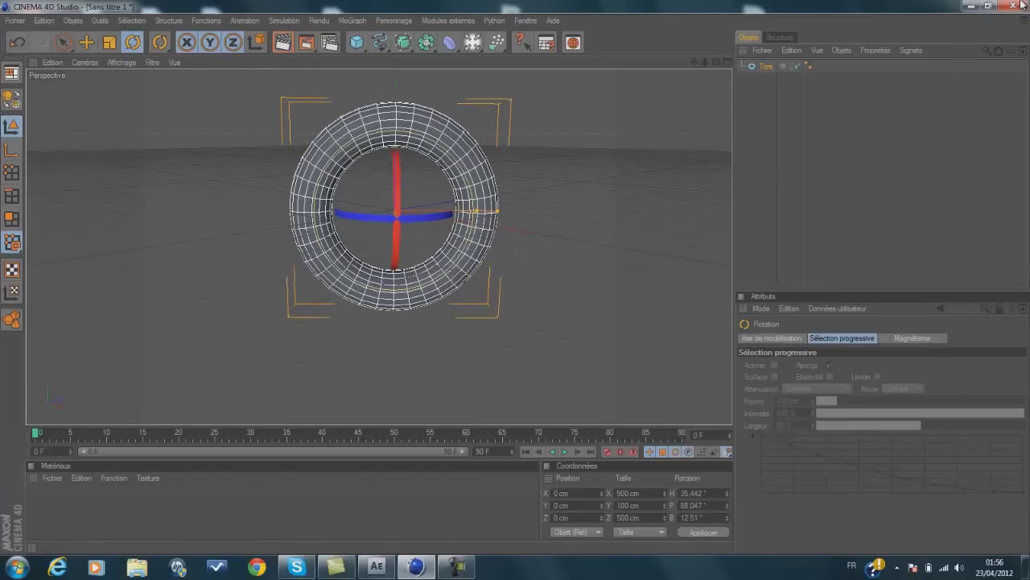
{"action": "left_click", "coordinate": [766, 67]}
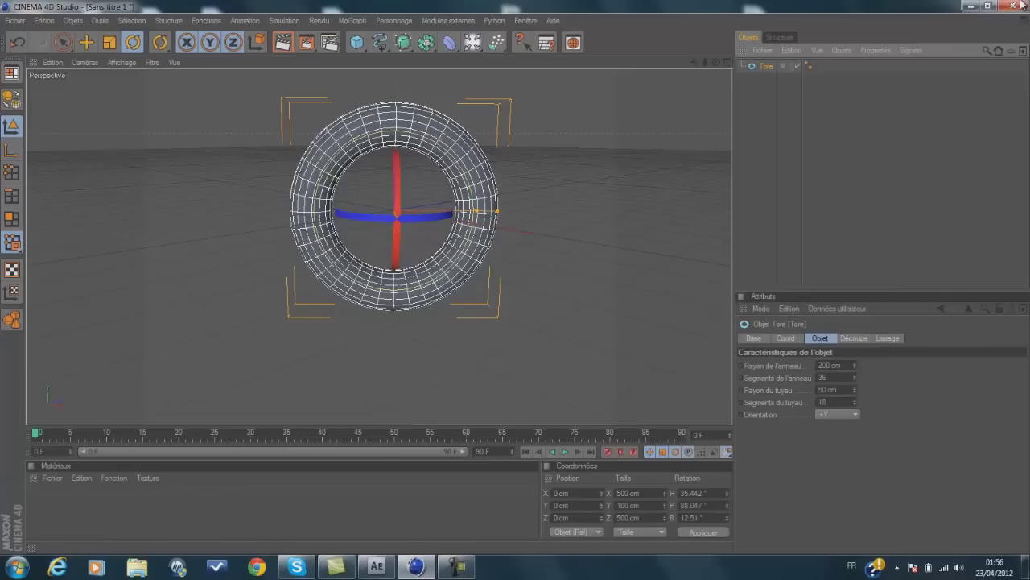
{"action": "left_click_drag", "start_coordinate": [854, 366], "coordinate": [855, 287]}
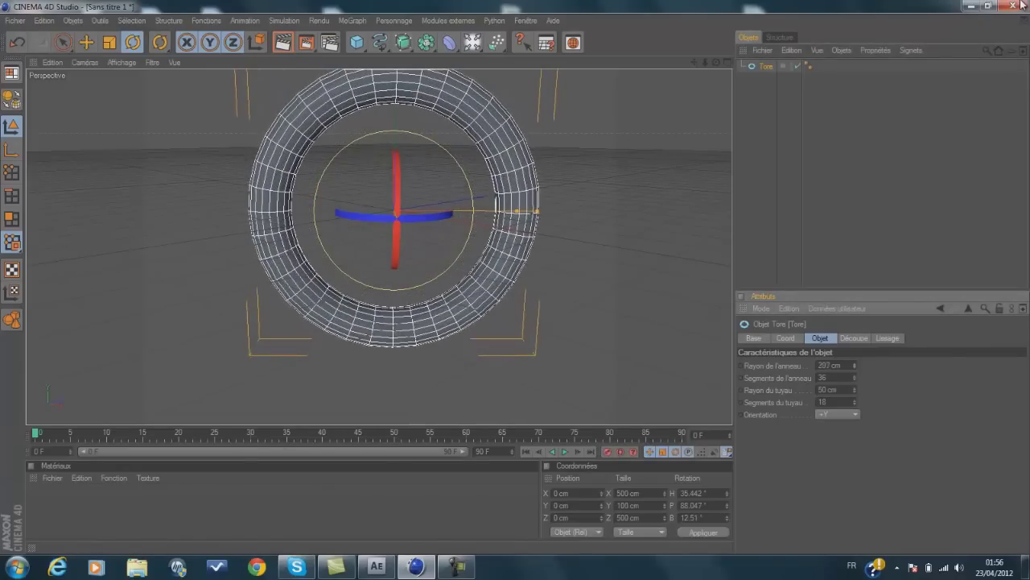
{"action": "mouse_move", "coordinate": [694, 62]}
{"action": "left_mouse_down"}
{"action": "mouse_move", "coordinate": [671, 79]}
{"action": "mouse_move", "coordinate": [713, 60]}
{"action": "left_mouse_up"}
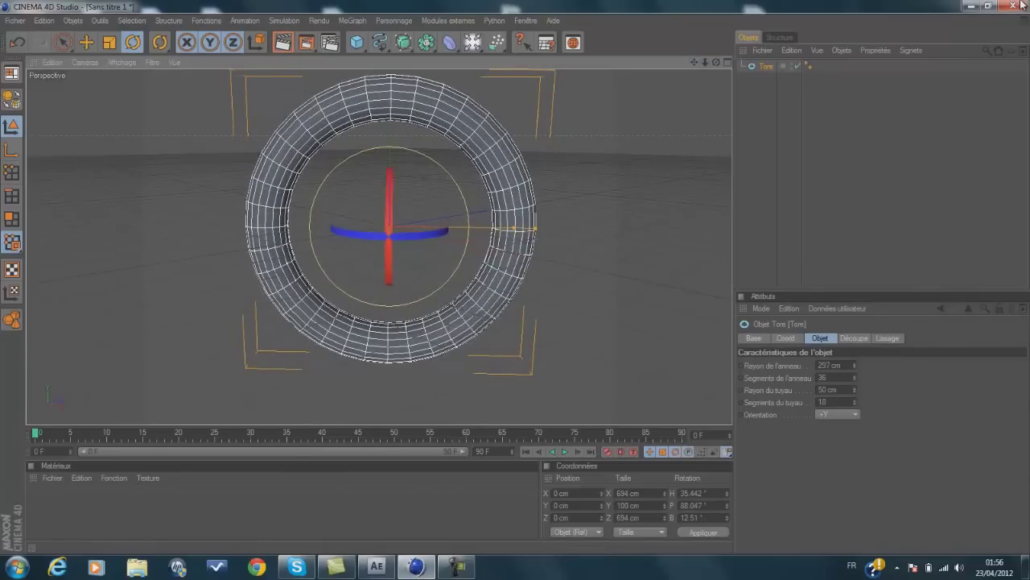
Step: Duplicate the torus in place and reduce the copy's ring radius to 213 cm
{"action": "left_click", "coordinate": [87, 42]}
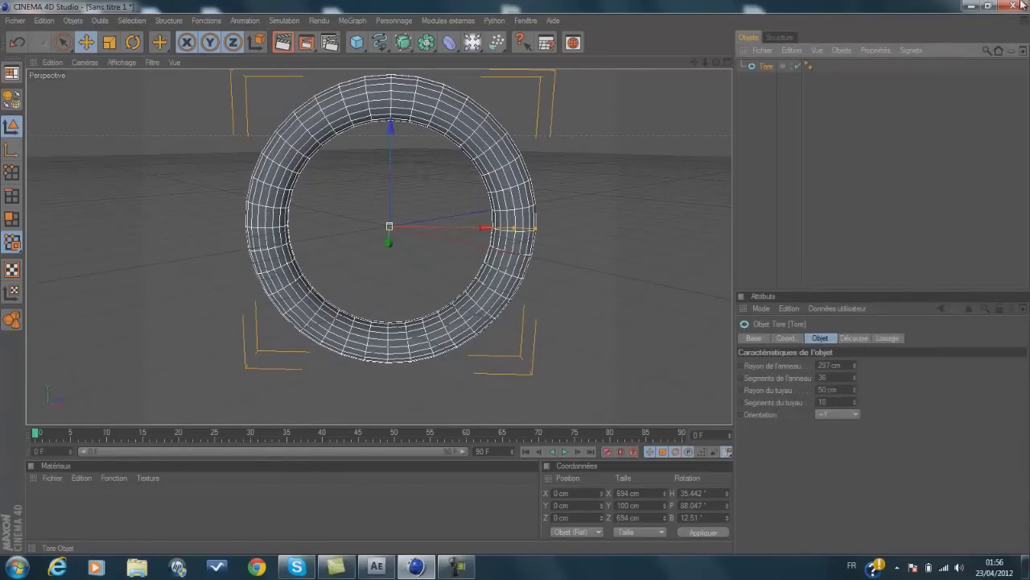
{"action": "key", "text": "ctrl+v"}
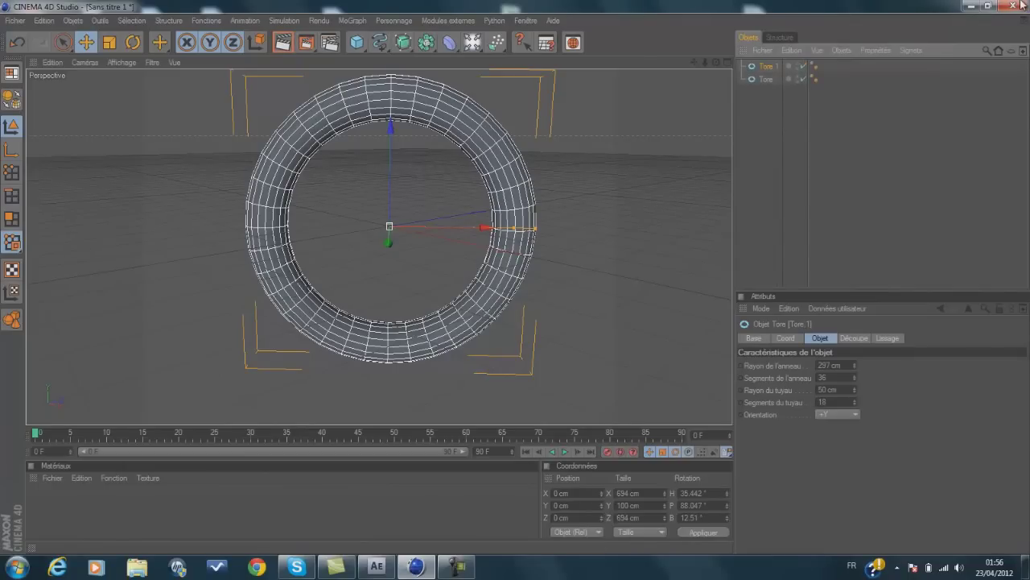
{"action": "left_click_drag", "start_coordinate": [854, 366], "coordinate": [855, 430]}
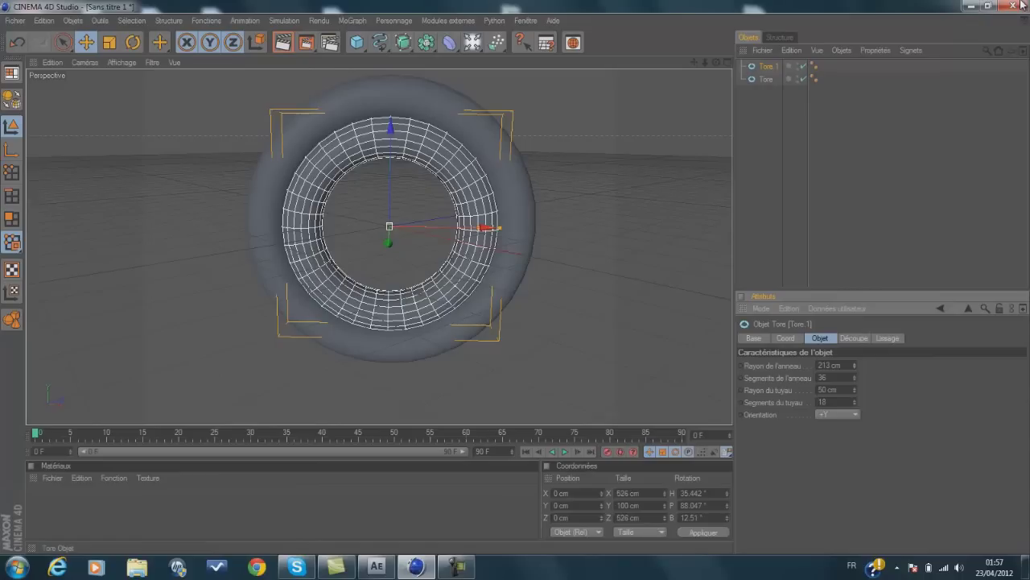
Step: Duplicate the second torus and reduce the new copy's ring radius to 119 cm
{"action": "left_click", "coordinate": [768, 67]}
{"action": "key", "text": "ctrl+c"}
{"action": "key", "text": "ctrl+v"}
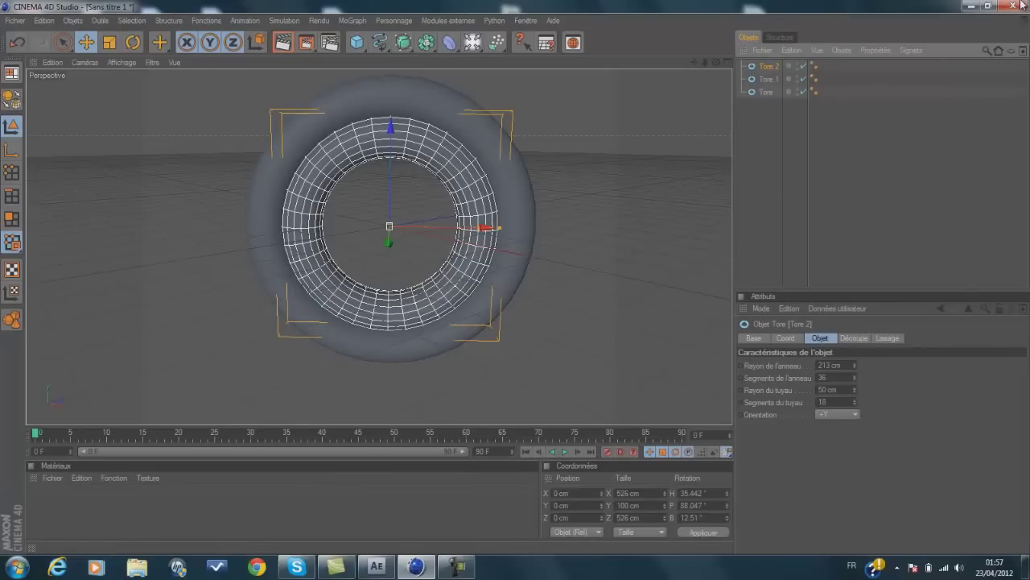
{"action": "left_click_drag", "start_coordinate": [855, 366], "coordinate": [855, 442]}
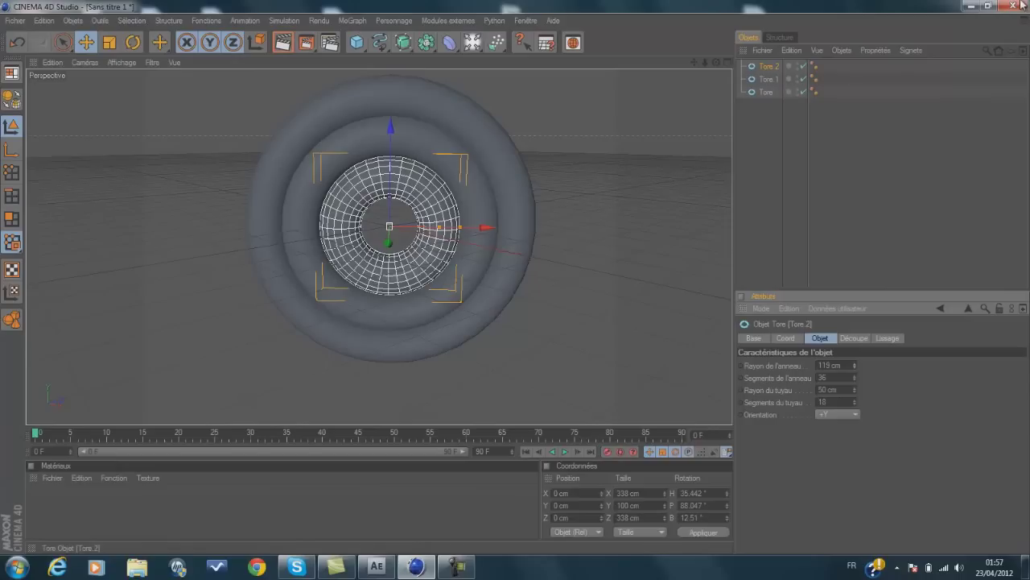
Step: Add two innermost torus copies, one with 48 cm ring and 40 cm pipe radius, one with 32 cm for both, and preview the render
{"action": "key", "text": "ctrl+v"}
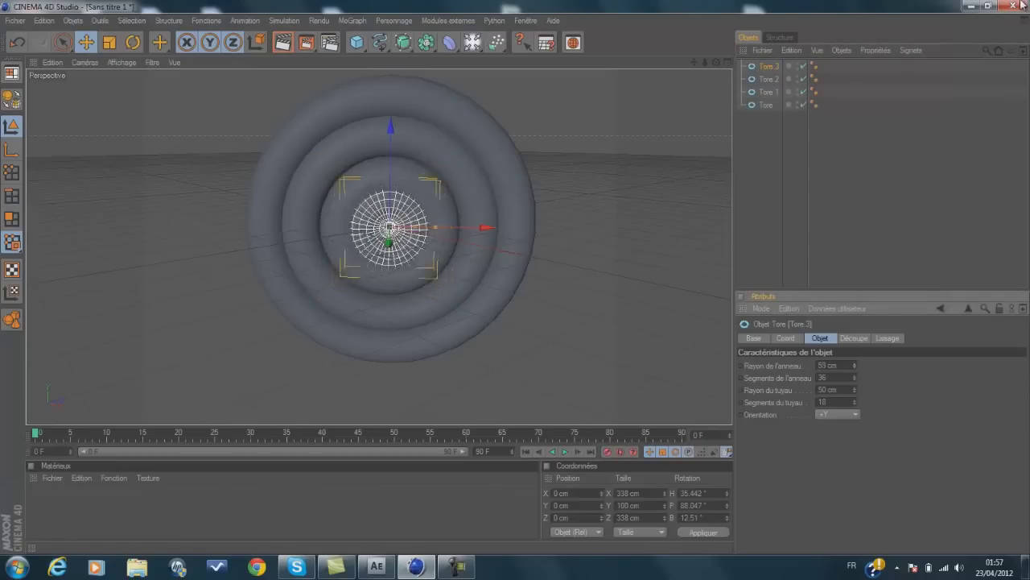
{"action": "left_click_drag", "start_coordinate": [854, 365], "coordinate": [855, 362]}
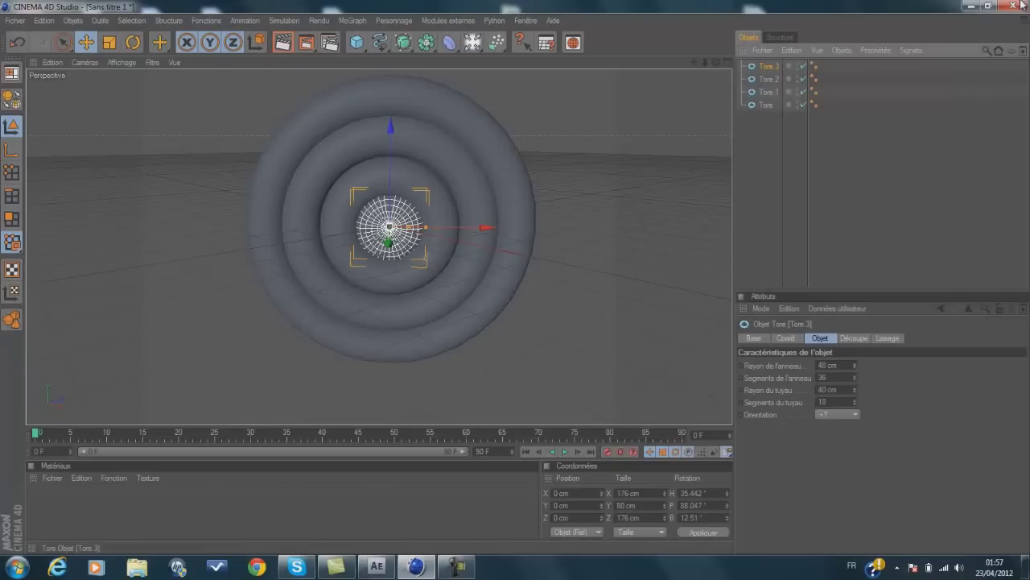
{"action": "key", "text": "ctrl+v"}
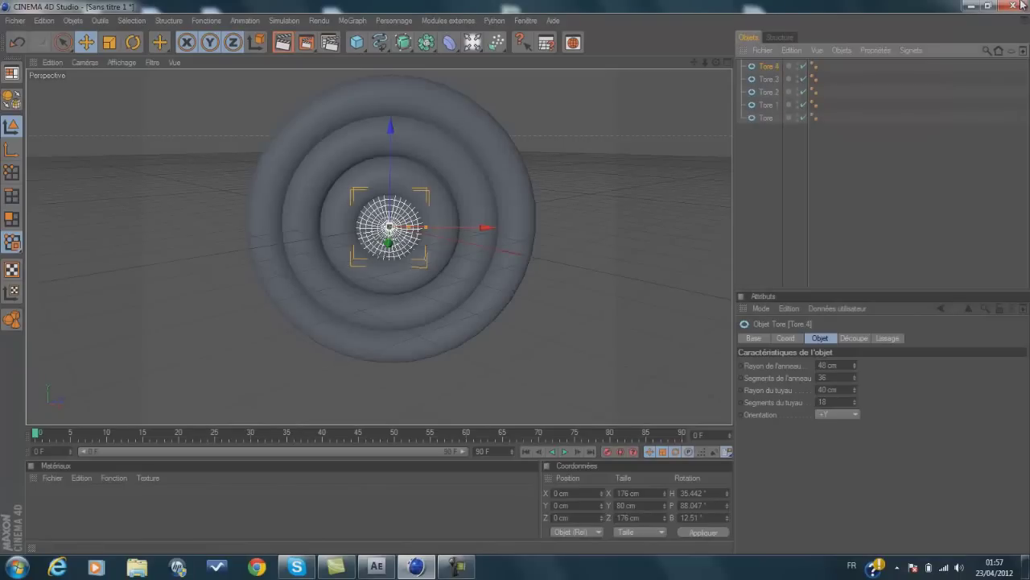
{"action": "left_click_drag", "start_coordinate": [855, 365], "coordinate": [855, 378]}
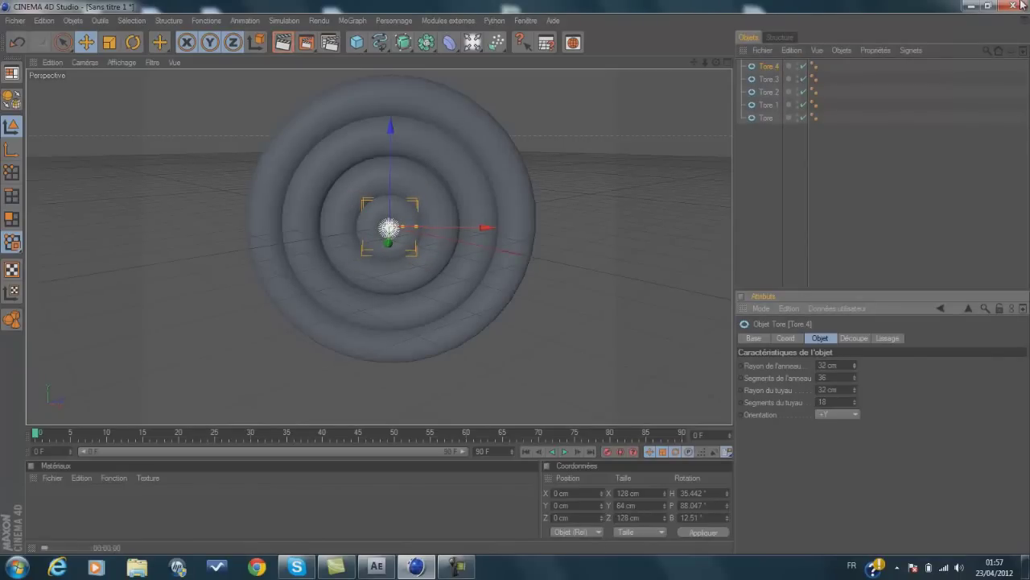
{"action": "key", "text": "ctrl+r"}
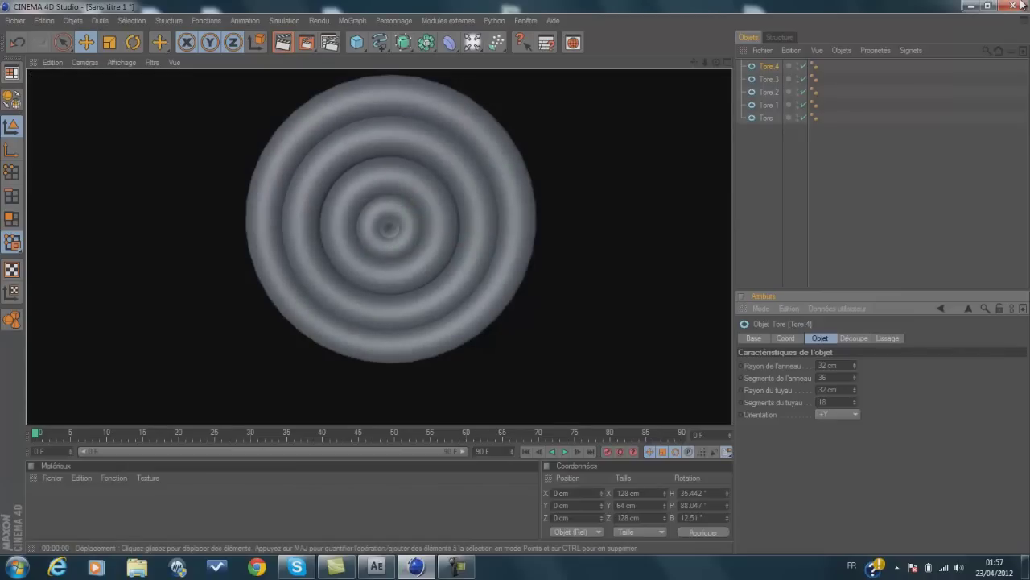
{"action": "left_click", "coordinate": [628, 241]}
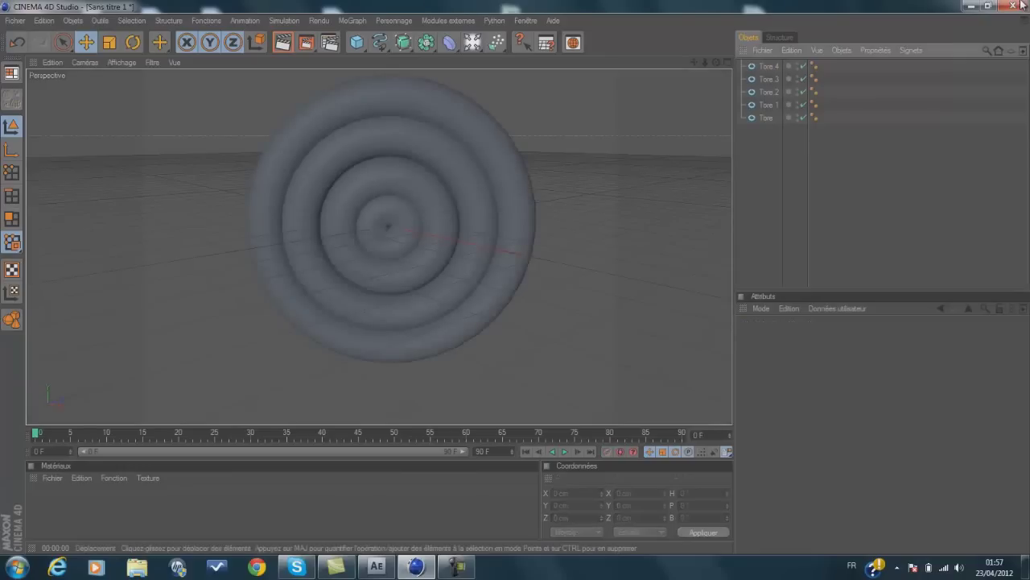
Step: Create a new material and set its colour to near-black, RGB 30, 28, 28
{"action": "double_click", "coordinate": [282, 515]}
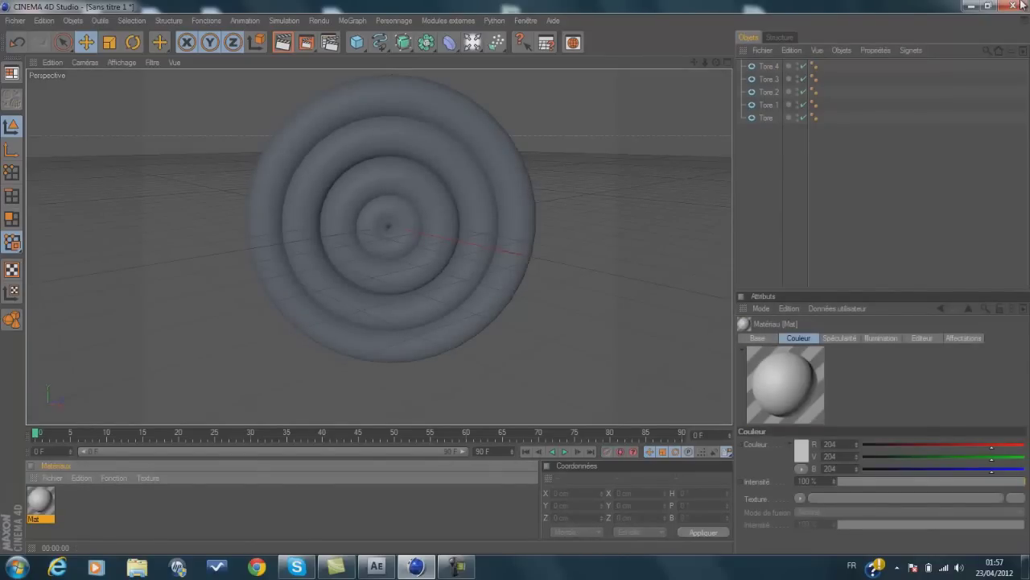
{"action": "double_click", "coordinate": [40, 501]}
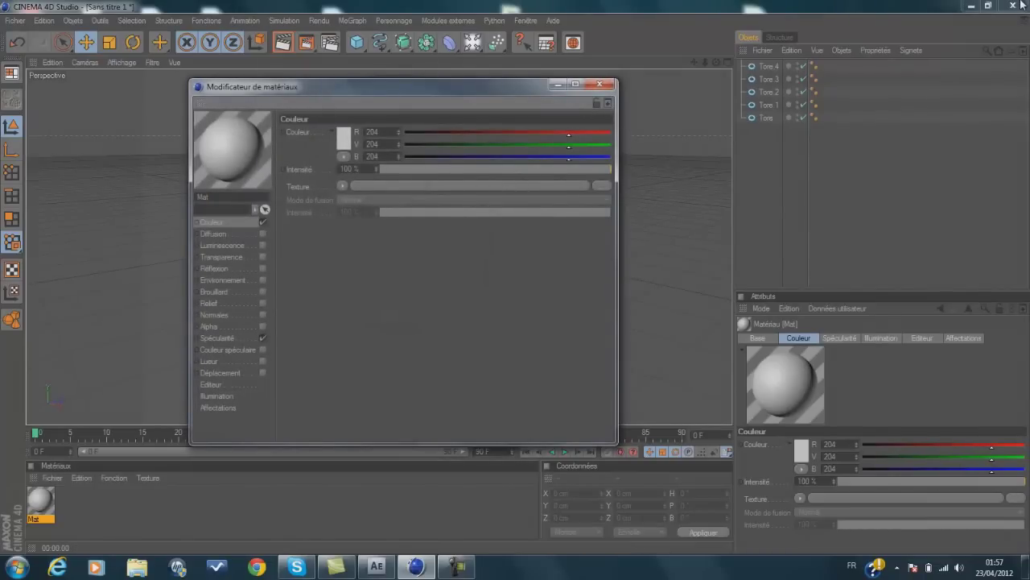
{"action": "left_click", "coordinate": [344, 137]}
{"action": "left_click", "coordinate": [280, 143]}
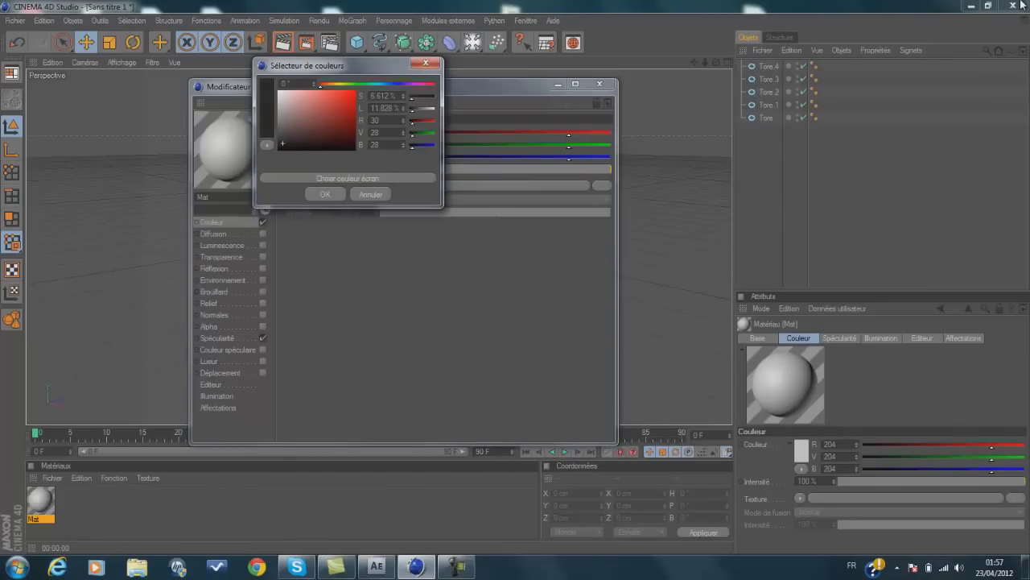
{"action": "left_click", "coordinate": [326, 194]}
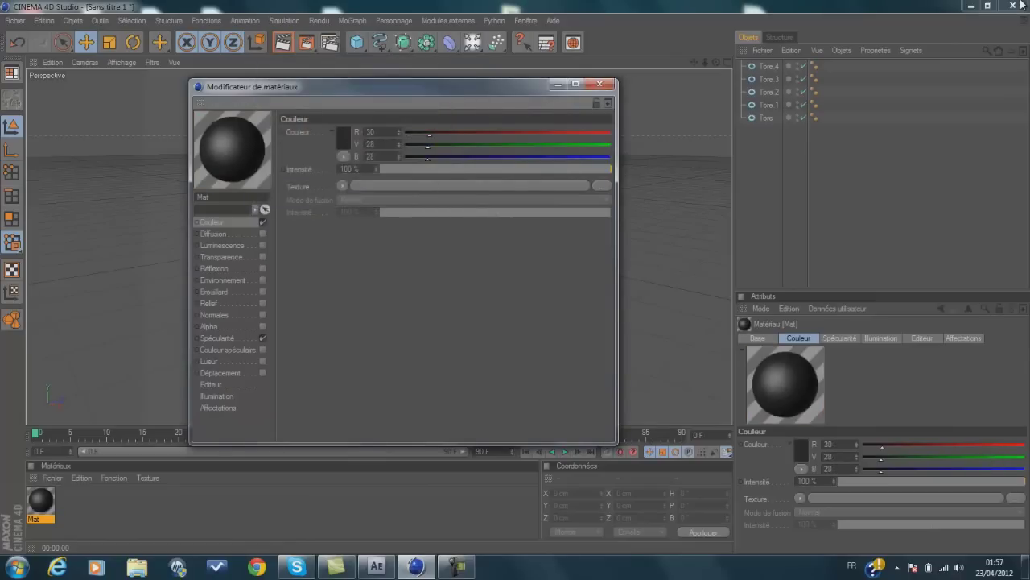
Step: Enable reflection at 20% intensity with a Fresnel texture and apply the dark material to Tore, Tore 2 and Tore 4
{"action": "left_click", "coordinate": [263, 268]}
{"action": "left_click_drag", "start_coordinate": [453, 169], "coordinate": [432, 169]}
{"action": "left_click", "coordinate": [348, 197]}
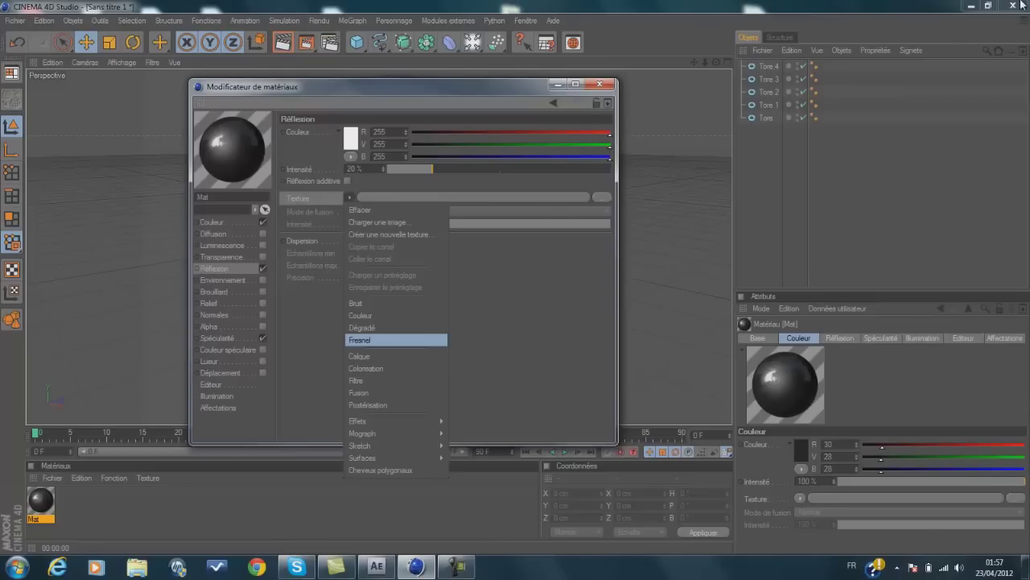
{"action": "left_click", "coordinate": [360, 340]}
{"action": "left_click_drag", "start_coordinate": [433, 260], "coordinate": [429, 260]}
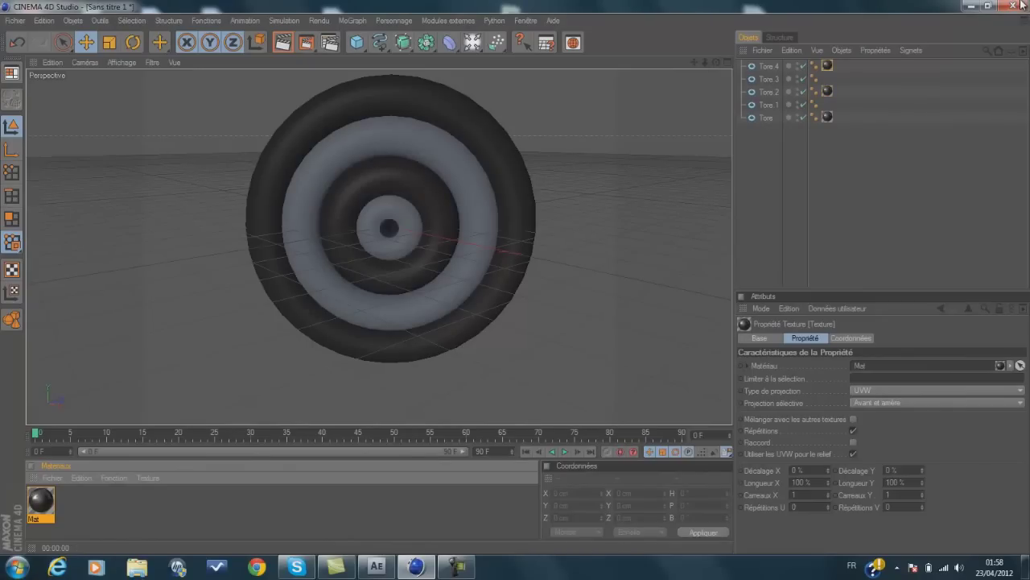
Step: Create a second material and set its colour to yellow, RGB 238, 255, 0
{"action": "key", "text": "ctrl+n"}
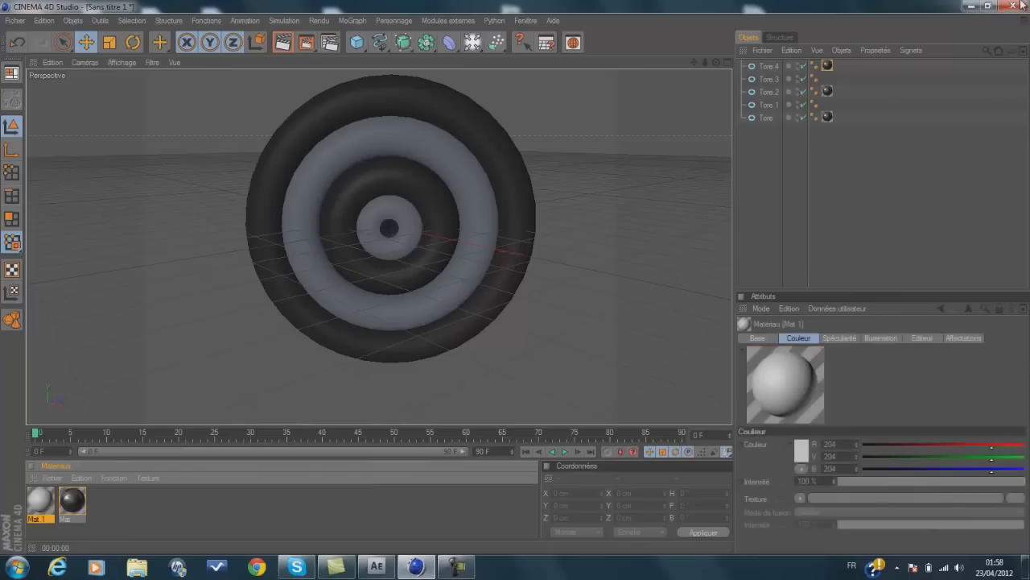
{"action": "double_click", "coordinate": [40, 501]}
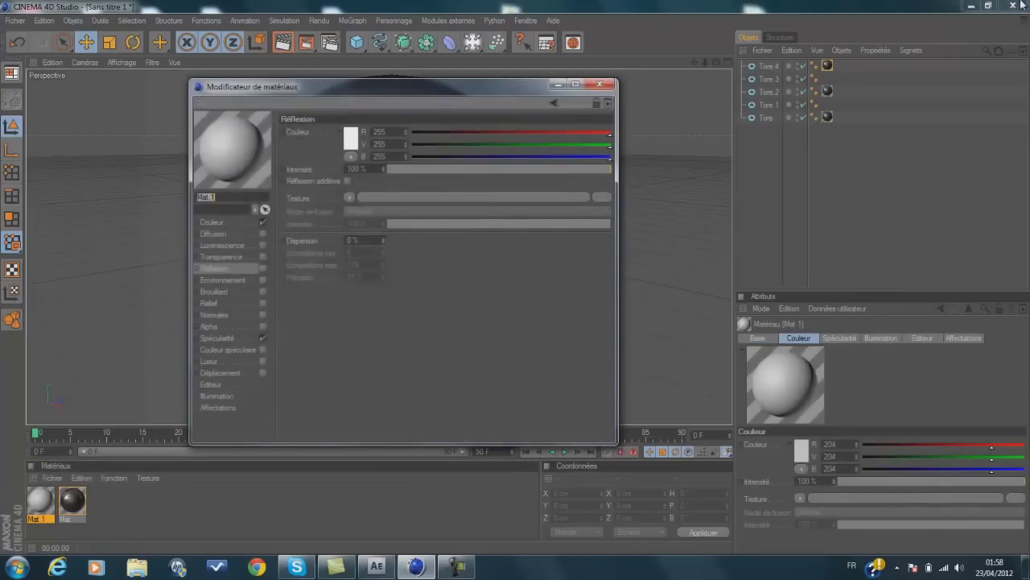
{"action": "left_click", "coordinate": [213, 222]}
{"action": "left_click", "coordinate": [344, 139]}
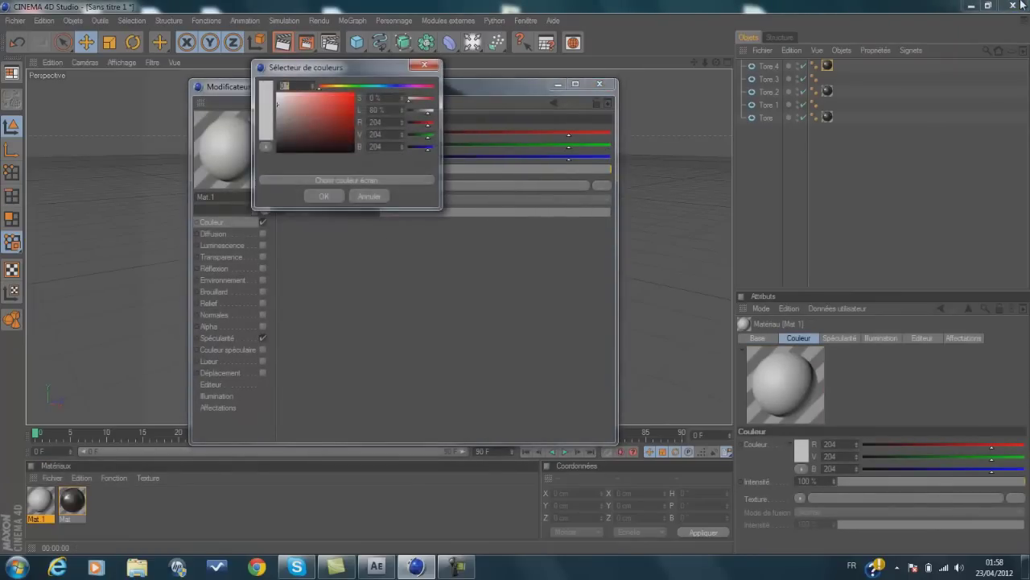
{"action": "left_click", "coordinate": [338, 86]}
{"action": "left_click", "coordinate": [354, 92]}
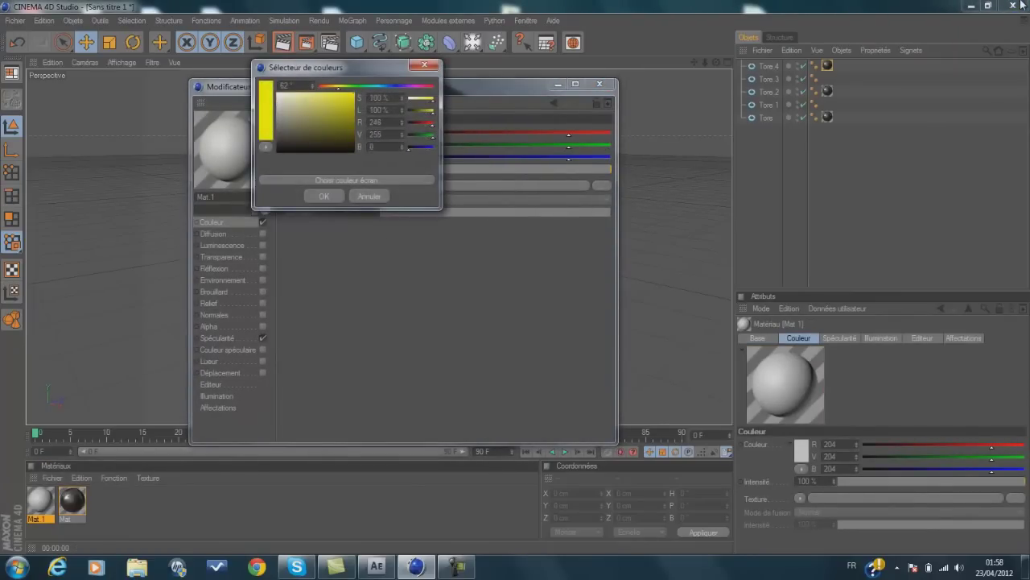
{"action": "left_click", "coordinate": [333, 86]}
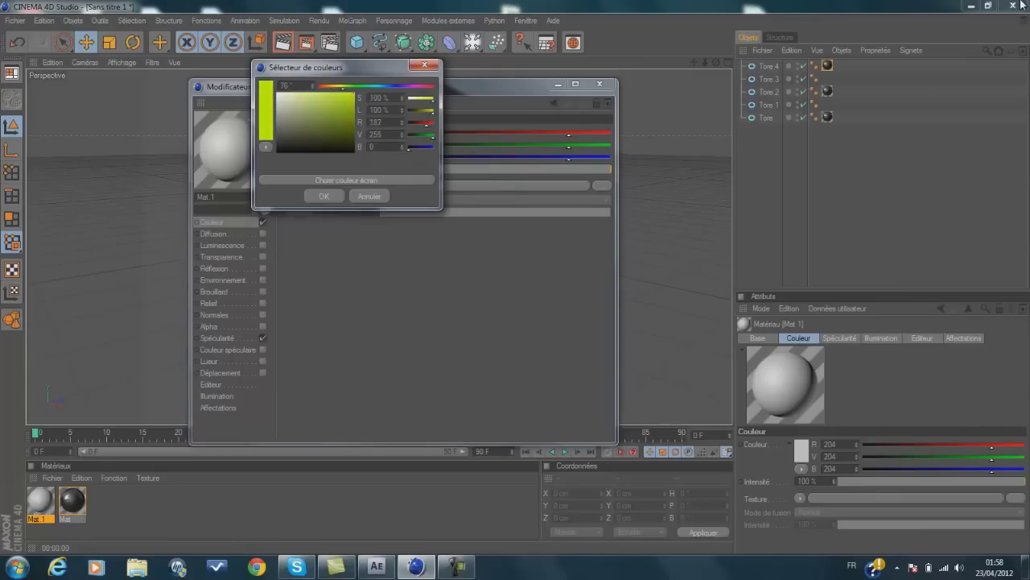
{"action": "left_click_drag", "start_coordinate": [343, 86], "coordinate": [339, 86]}
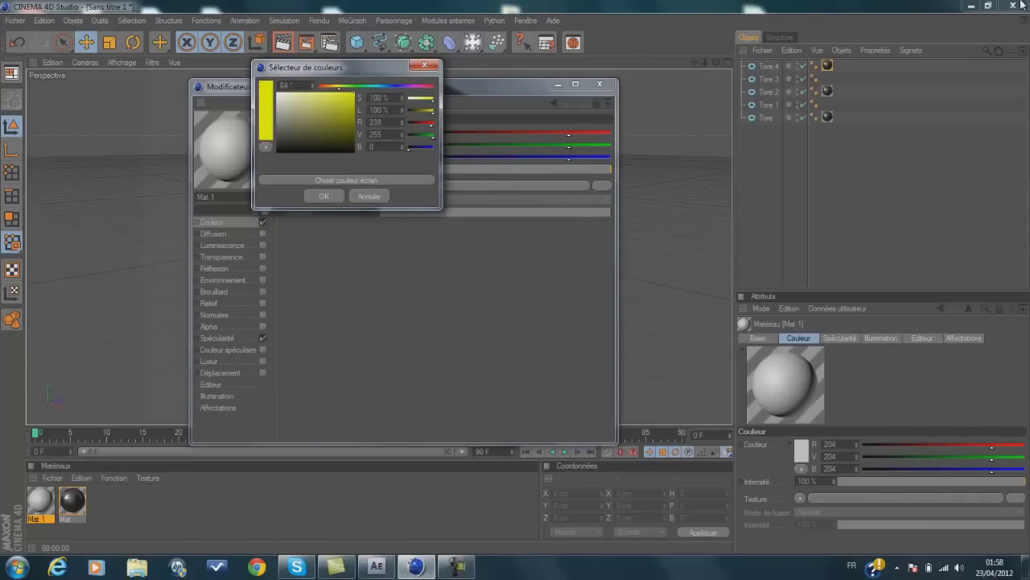
{"action": "key", "text": "Return"}
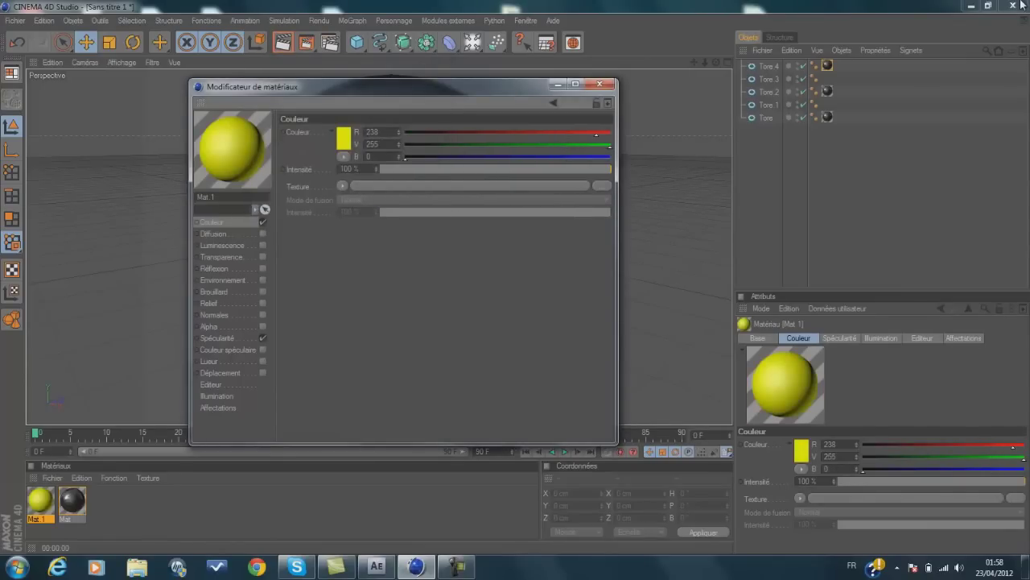
Step: Enable reflection on the yellow material at 21% intensity with a Fresnel texture blended at 21%
{"action": "left_click", "coordinate": [262, 268]}
{"action": "left_click_drag", "start_coordinate": [609, 169], "coordinate": [434, 169]}
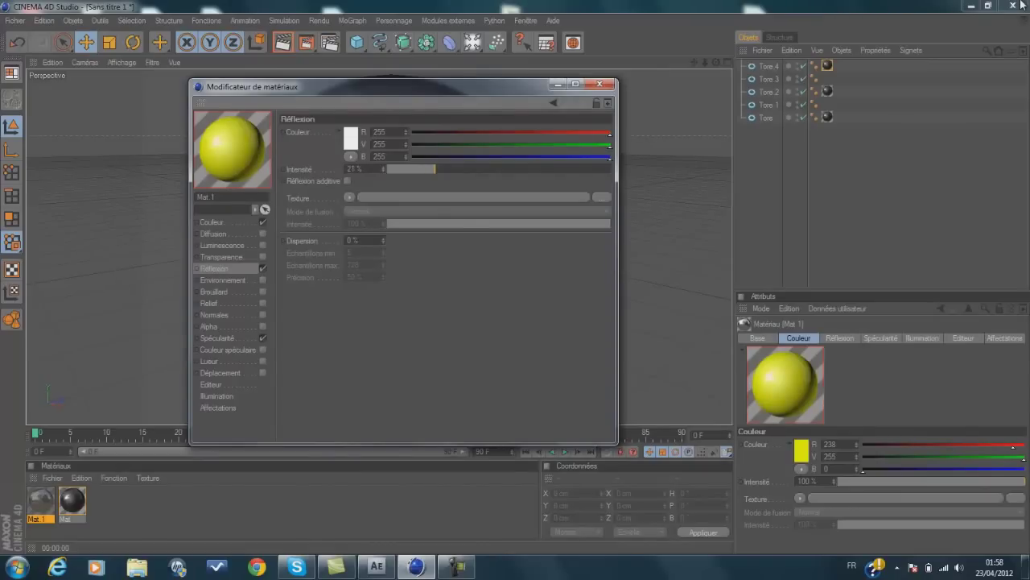
{"action": "left_click", "coordinate": [348, 197]}
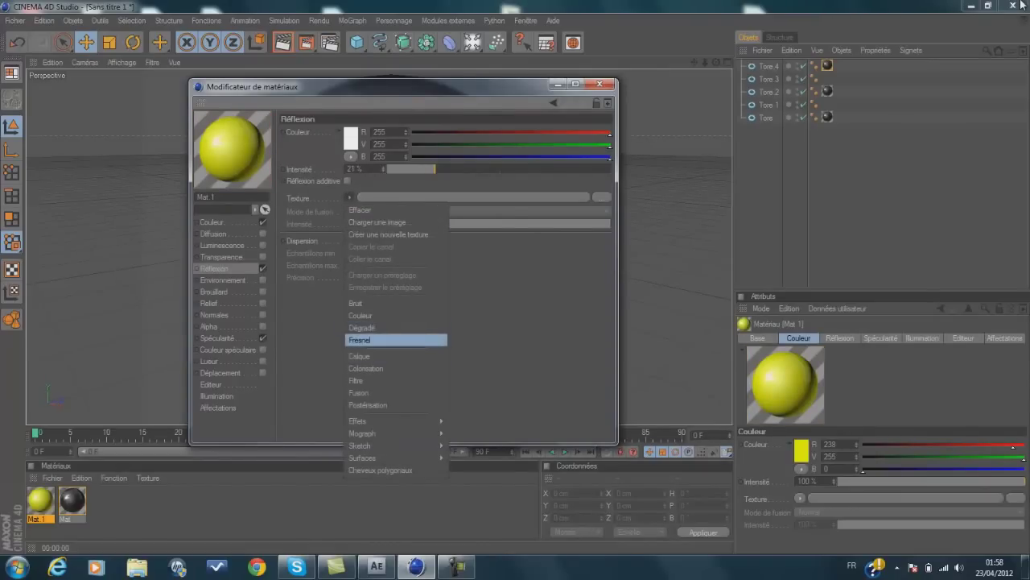
{"action": "left_click", "coordinate": [370, 340]}
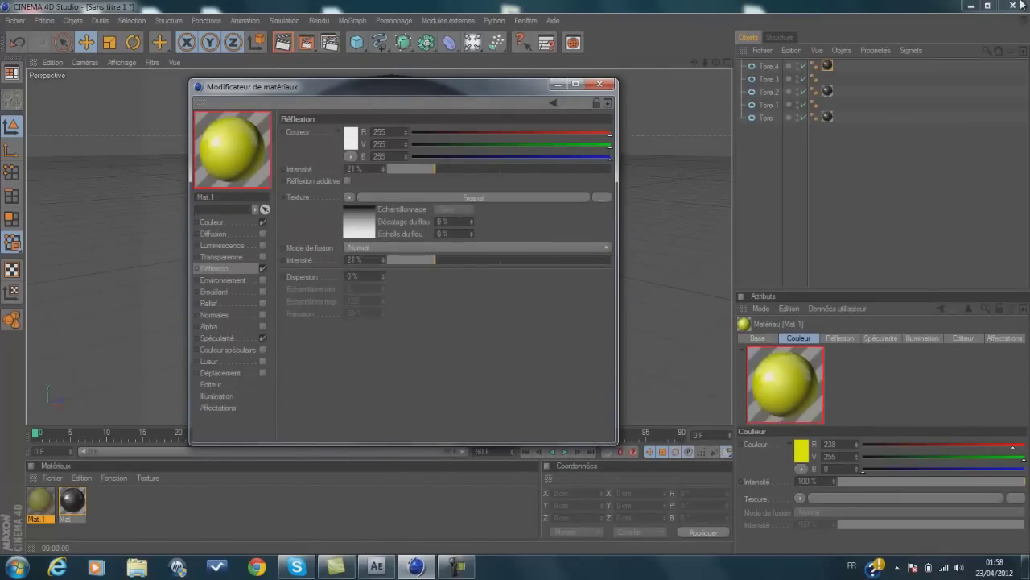
{"action": "left_click", "coordinate": [599, 83]}
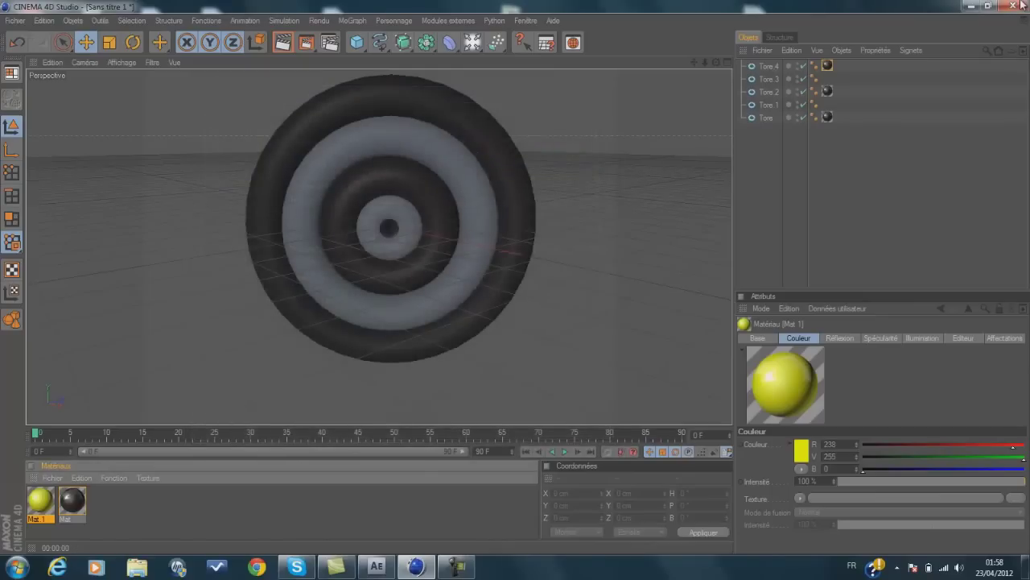
Step: Apply the yellow material to Tore 1 and Tore 3, and preview the render
{"action": "left_click_drag", "start_coordinate": [40, 499], "coordinate": [387, 133]}
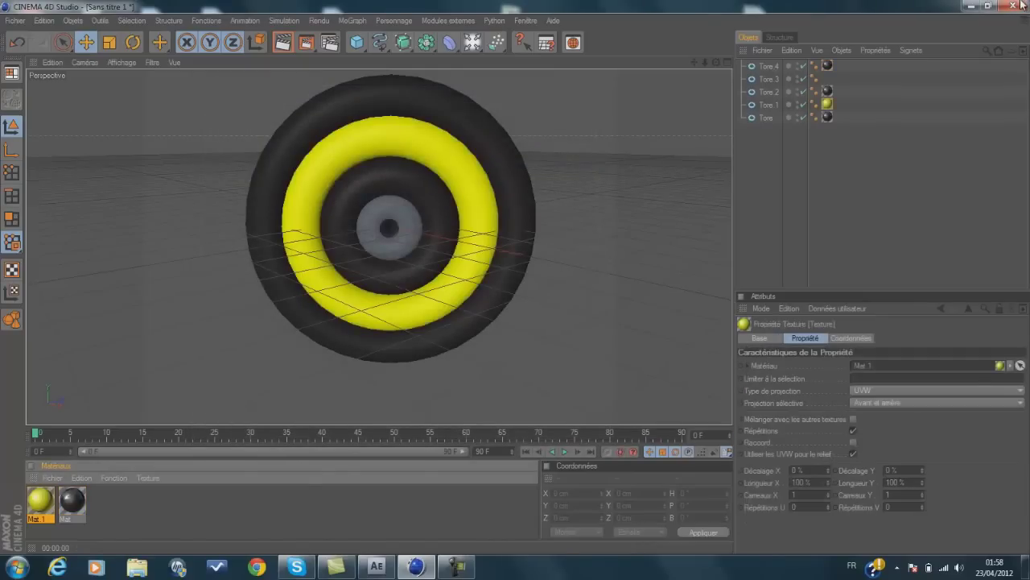
{"action": "left_click_drag", "start_coordinate": [389, 228], "coordinate": [388, 228]}
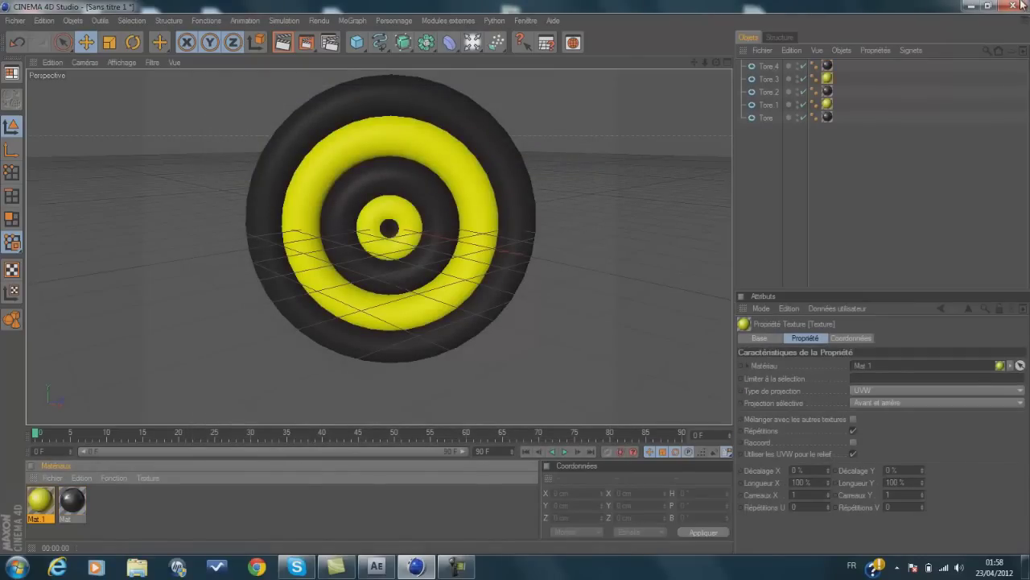
{"action": "key", "text": "ctrl+r"}
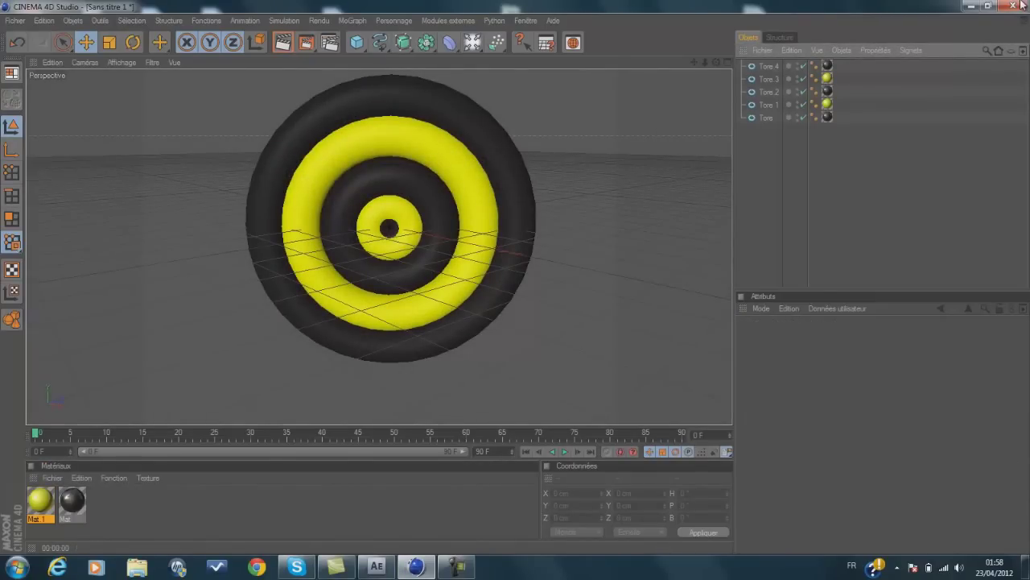
Step: Add a MoGraph text object reading TUTO with a depth of 50
{"action": "left_click", "coordinate": [352, 21]}
{"action": "key", "text": "Return"}
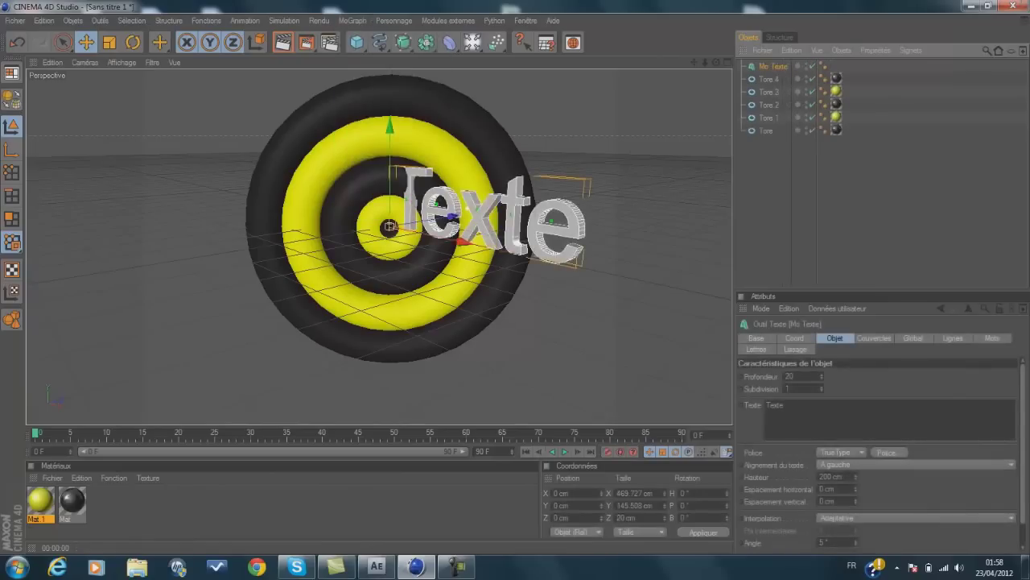
{"action": "type", "text": "TUTO"}
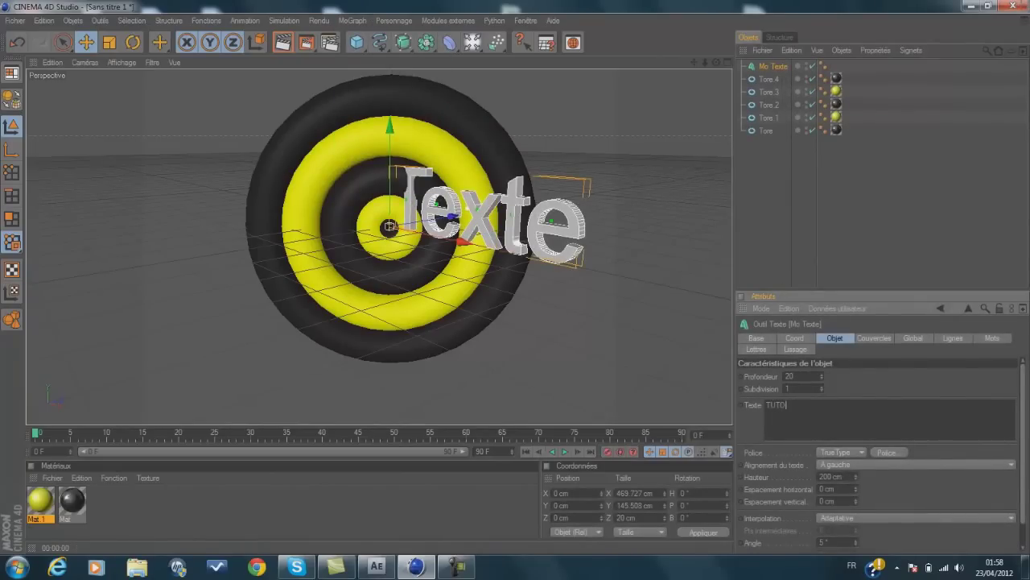
{"action": "double_click", "coordinate": [792, 376]}
{"action": "type", "text": "50"}
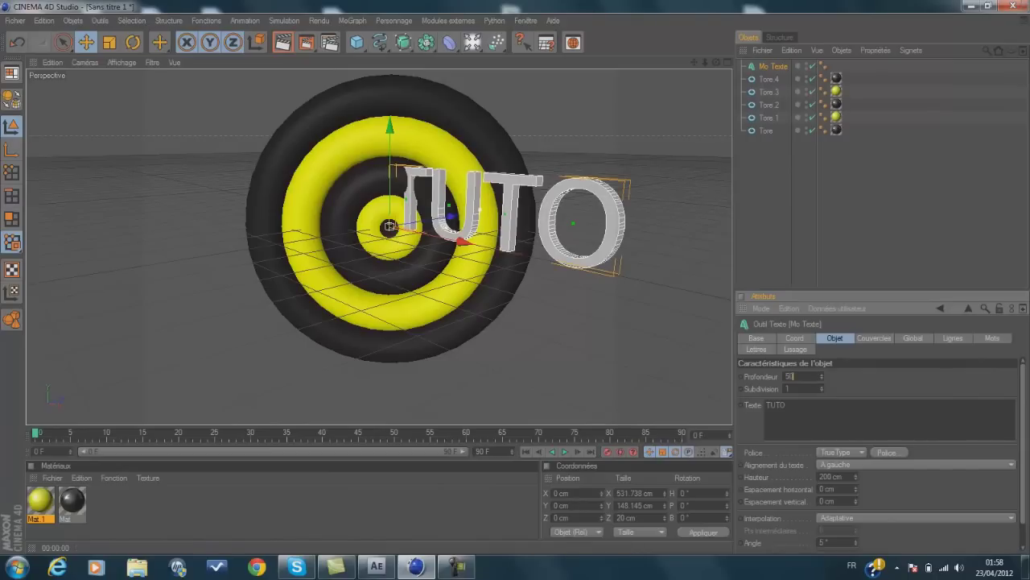
{"action": "key", "text": "Return"}
Step: Change the font of the TUTO text to Bigmacca in the Normal style
{"action": "left_click", "coordinate": [888, 451]}
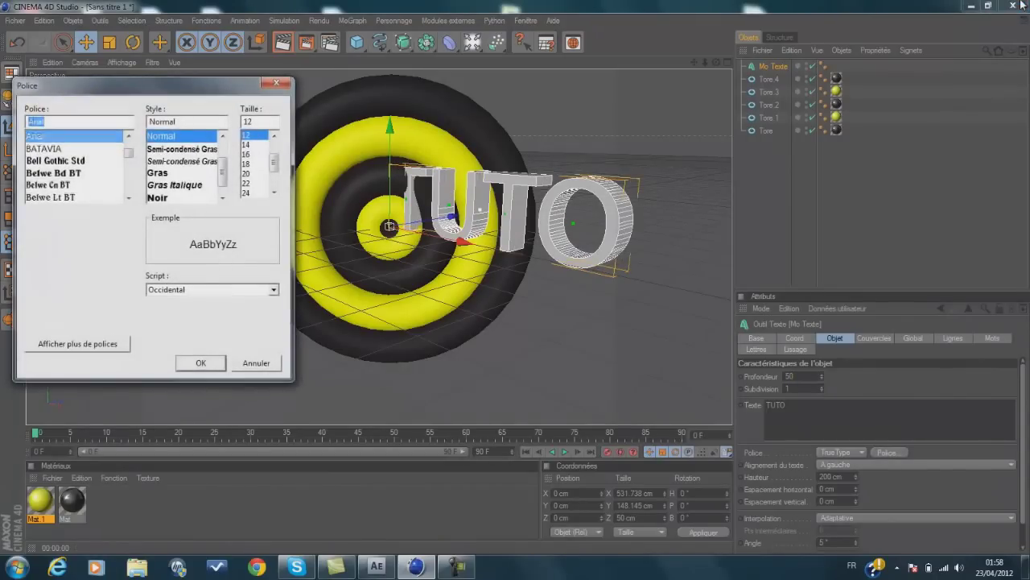
{"action": "key", "text": "Down"}
{"action": "key", "text": "Down"}
{"action": "key", "text": "Down"}
{"action": "key", "text": "Down"}
{"action": "key", "text": "Down"}
{"action": "key", "text": "Down"}
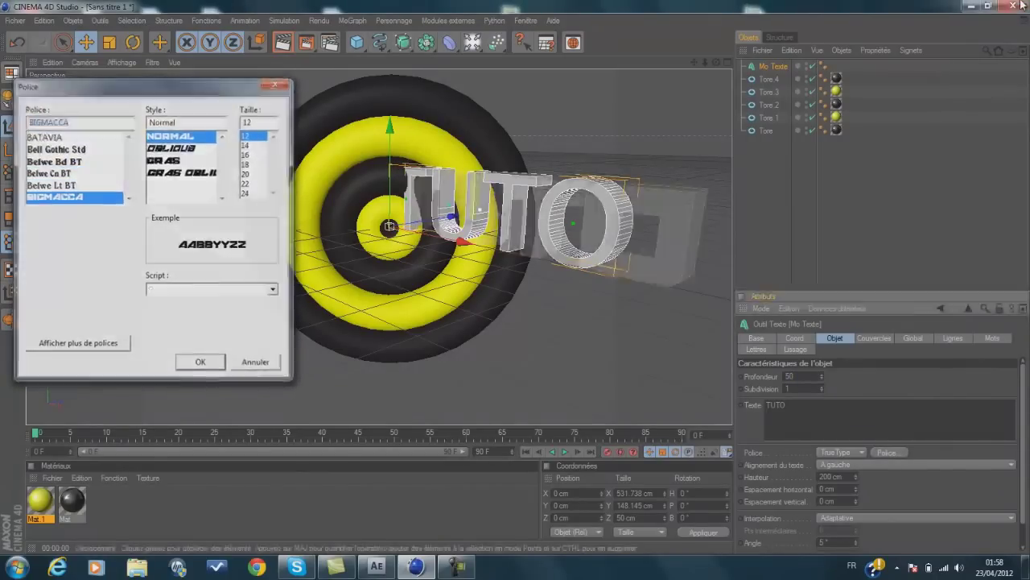
{"action": "key", "text": "Return"}
Step: Rotate the text heading to about 48° and move it in front of the upper rings, about X -109, Y 92, Z -251 cm
{"action": "left_click", "coordinate": [133, 42]}
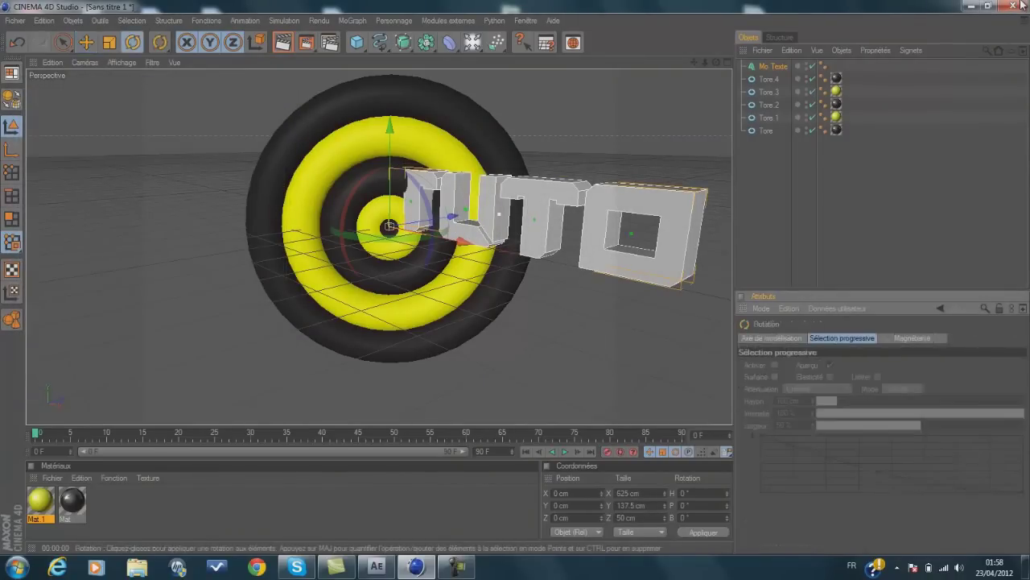
{"action": "left_click_drag", "start_coordinate": [362, 236], "coordinate": [413, 239]}
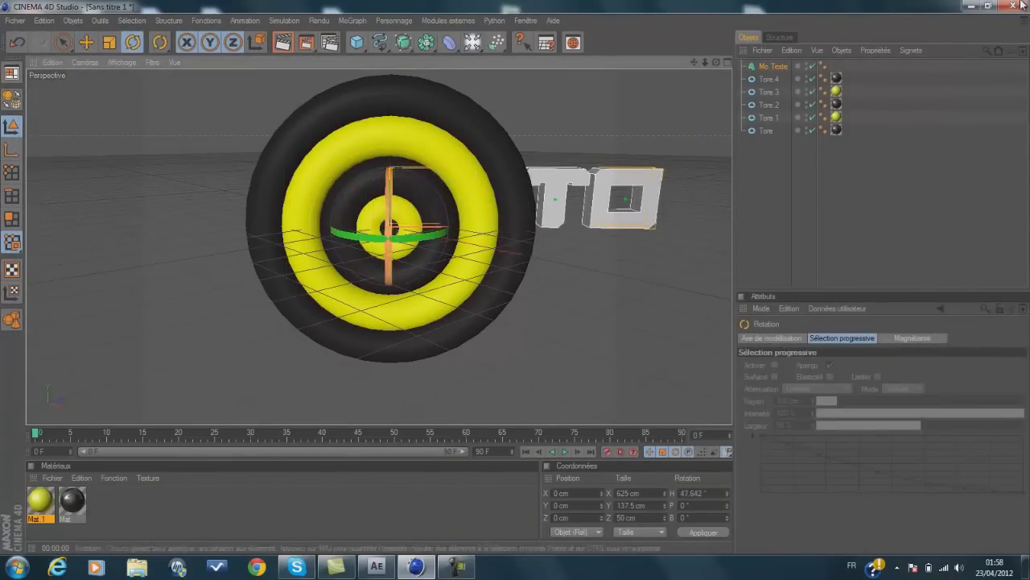
{"action": "key", "text": "e"}
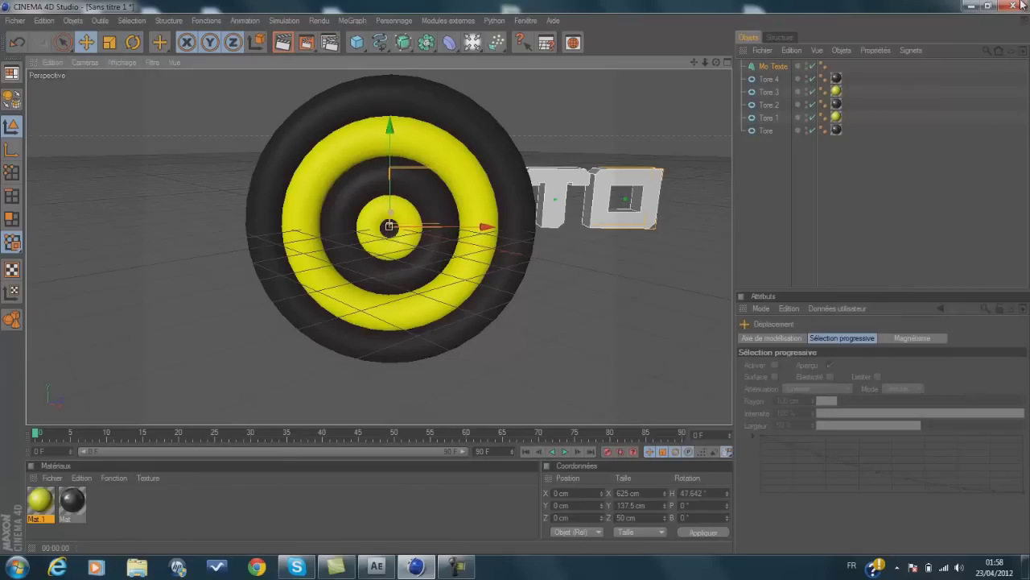
{"action": "left_click_drag", "start_coordinate": [390, 161], "coordinate": [390, 219]}
{"action": "left_click_drag", "start_coordinate": [390, 265], "coordinate": [271, 191]}
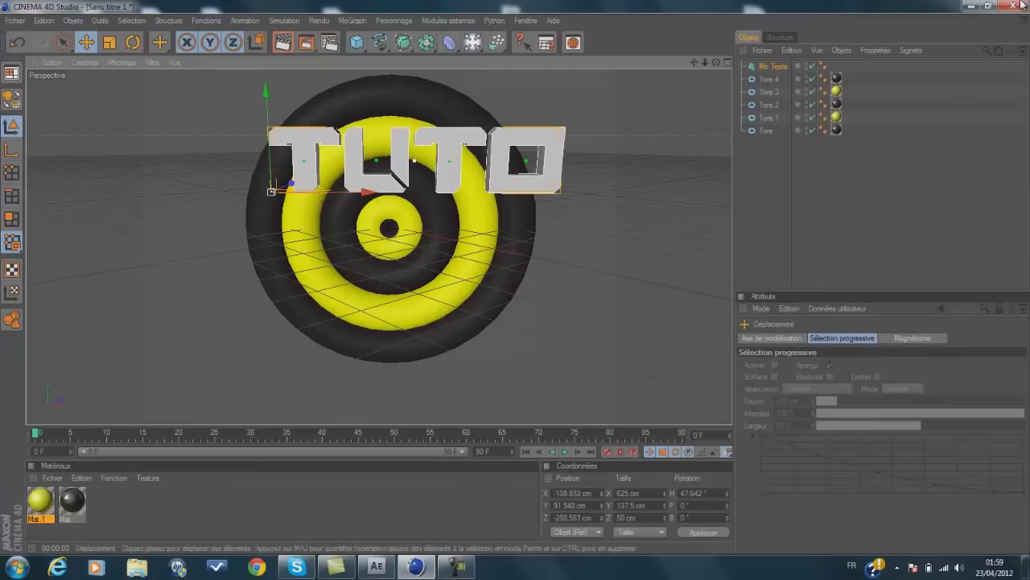
Step: Scale the TUTO text to 0.82 in X and 0.91 in Y
{"action": "left_click", "coordinate": [772, 66]}
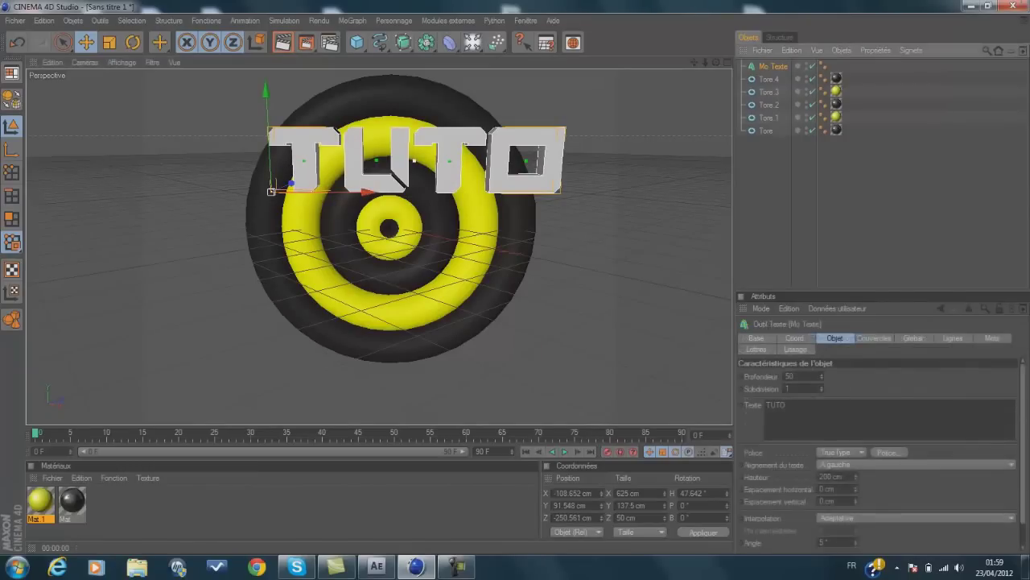
{"action": "left_click", "coordinate": [795, 338]}
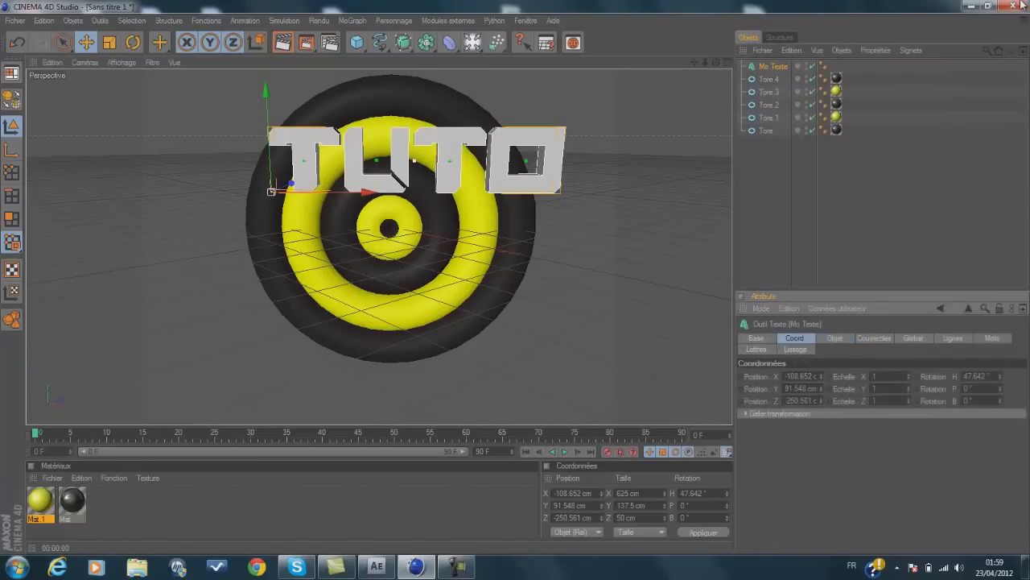
{"action": "left_click_drag", "start_coordinate": [909, 377], "coordinate": [909, 391]}
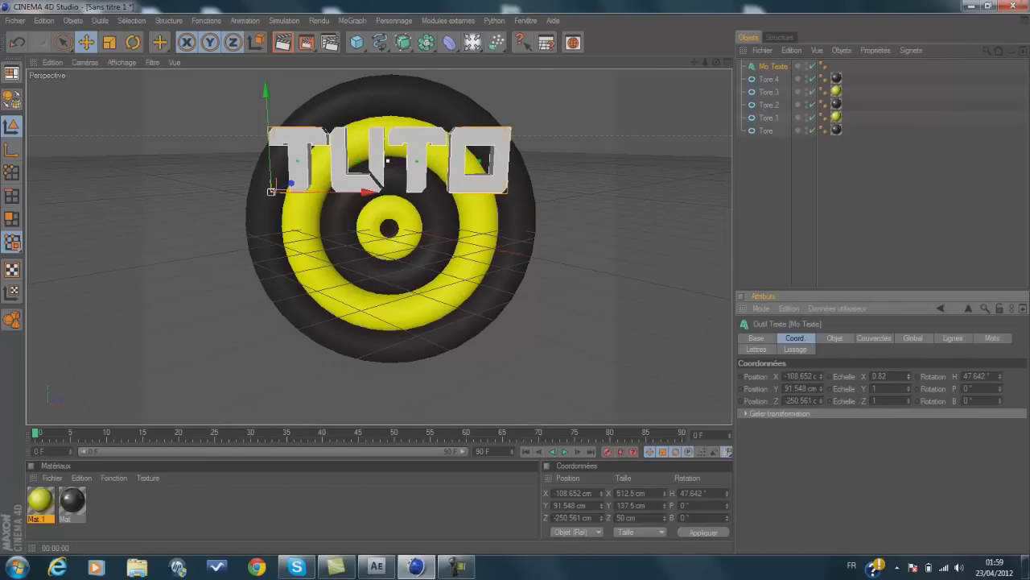
{"action": "left_click_drag", "start_coordinate": [909, 389], "coordinate": [909, 393]}
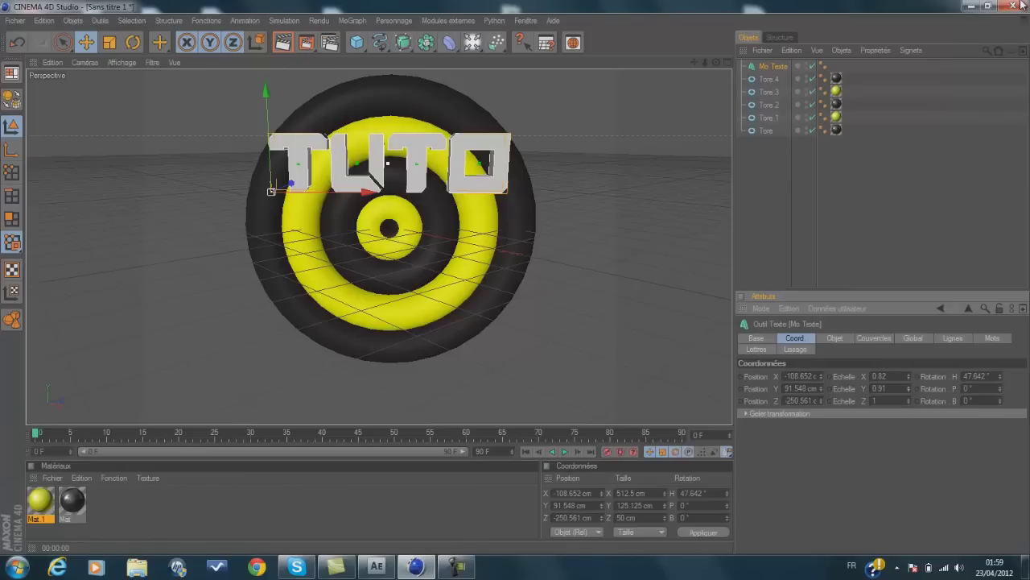
Step: Create a third material and enable reflection at 21% intensity with a Fresnel texture blended at 23%
{"action": "key", "text": "ctrl+n"}
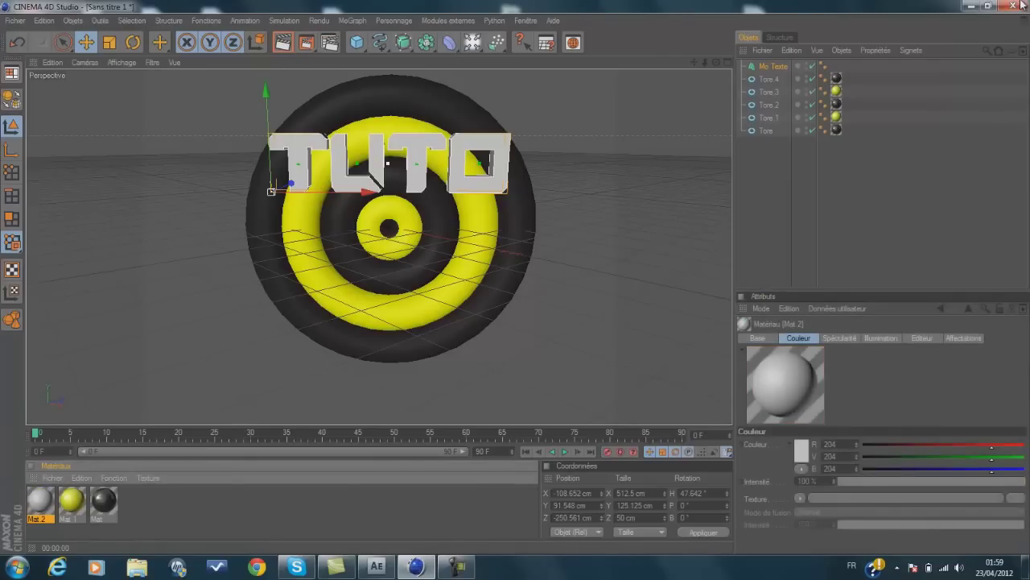
{"action": "double_click", "coordinate": [41, 501]}
{"action": "left_click", "coordinate": [262, 268]}
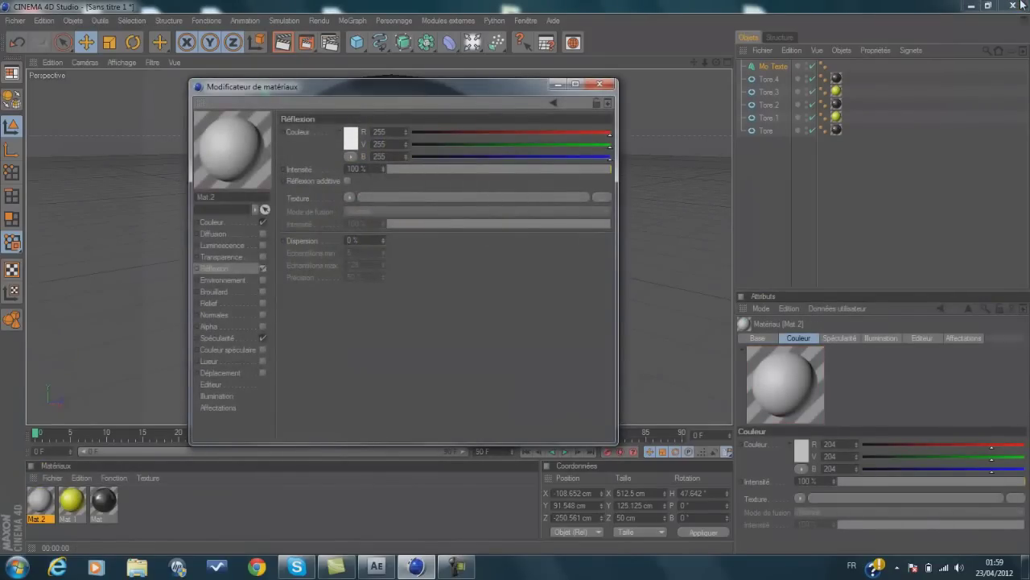
{"action": "left_click", "coordinate": [434, 169]}
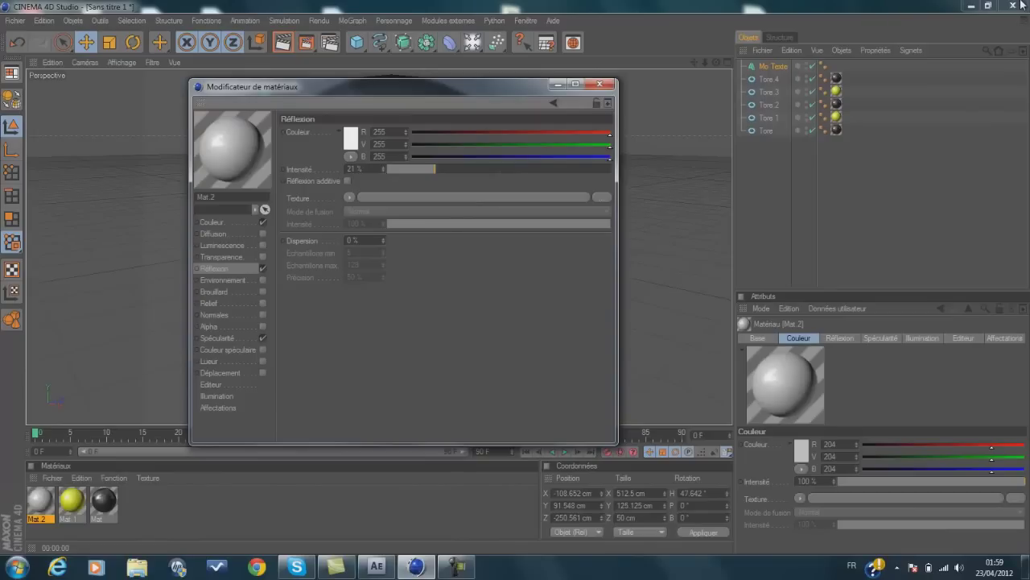
{"action": "left_click", "coordinate": [348, 197]}
{"action": "left_click", "coordinate": [379, 339]}
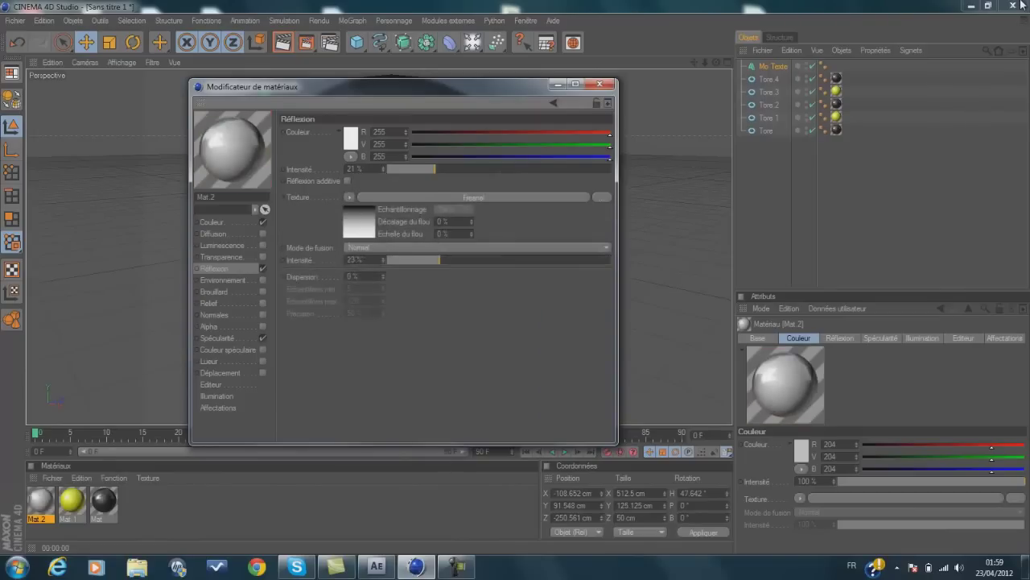
Step: Set the new material's colour to white, RGB 255, 255, 255, apply it to the TUTO text and preview the render
{"action": "left_click", "coordinate": [212, 221]}
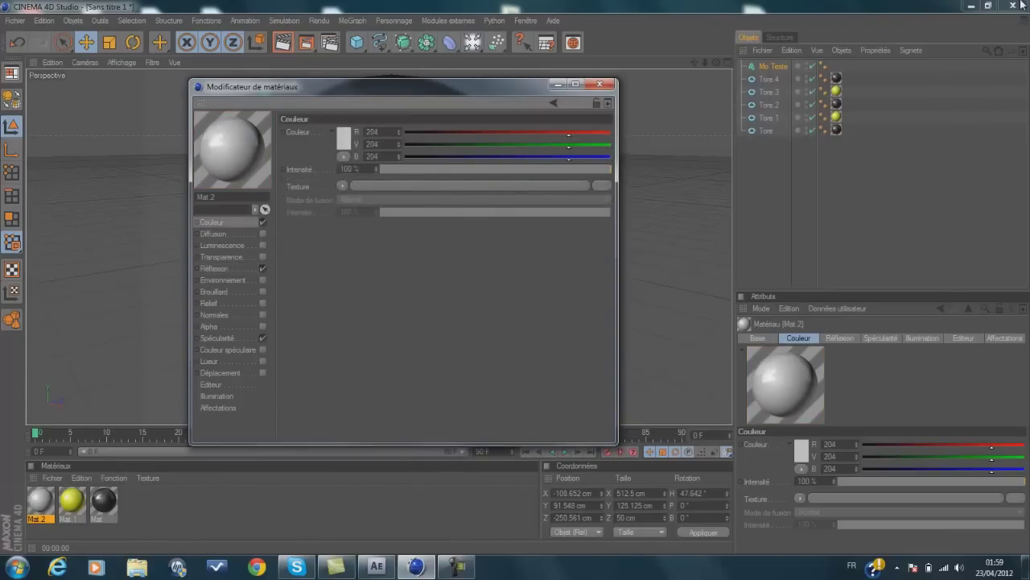
{"action": "left_click", "coordinate": [343, 138]}
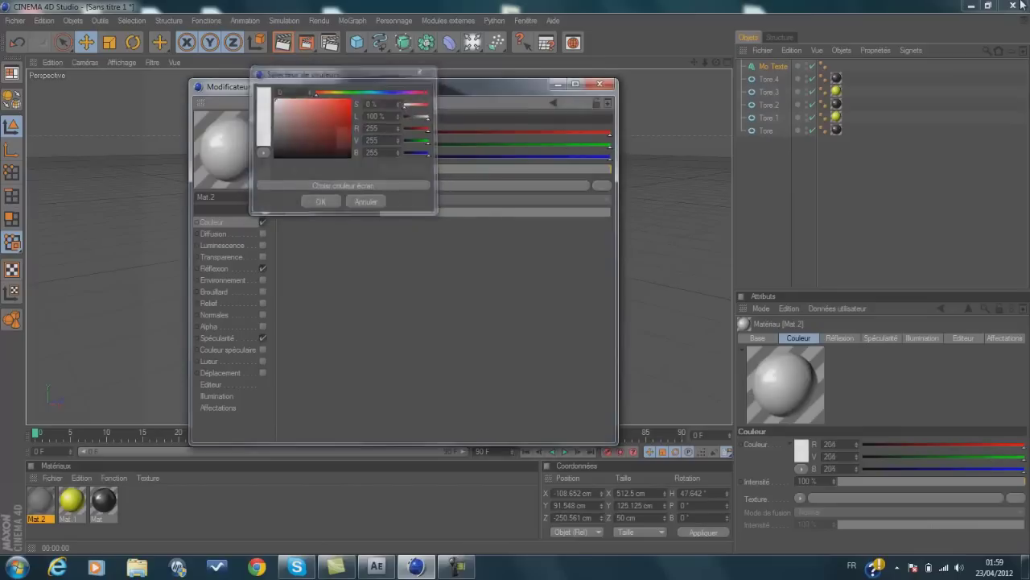
{"action": "left_click", "coordinate": [320, 202]}
{"action": "left_click", "coordinate": [599, 84]}
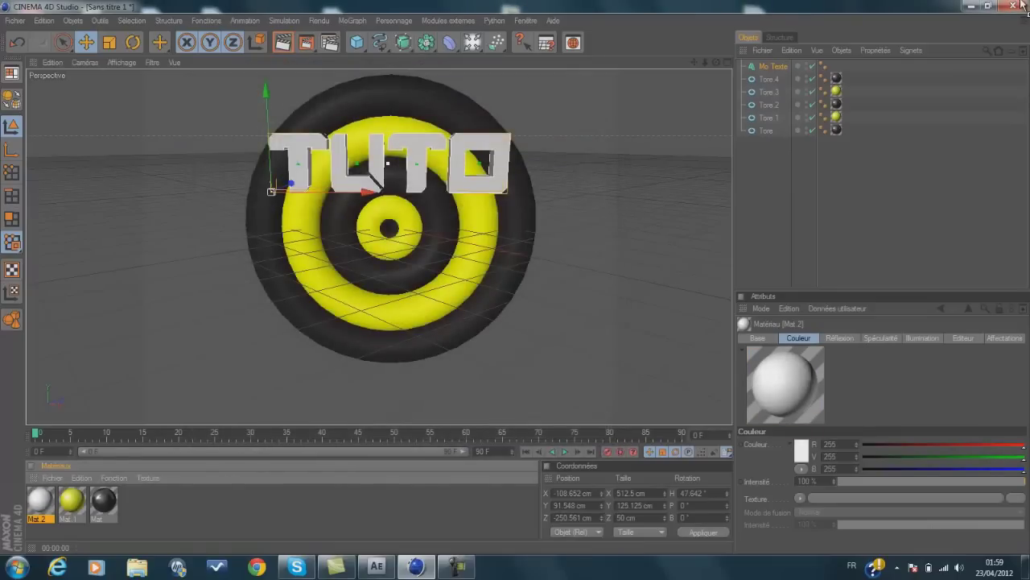
{"action": "left_click_drag", "start_coordinate": [40, 501], "coordinate": [302, 161]}
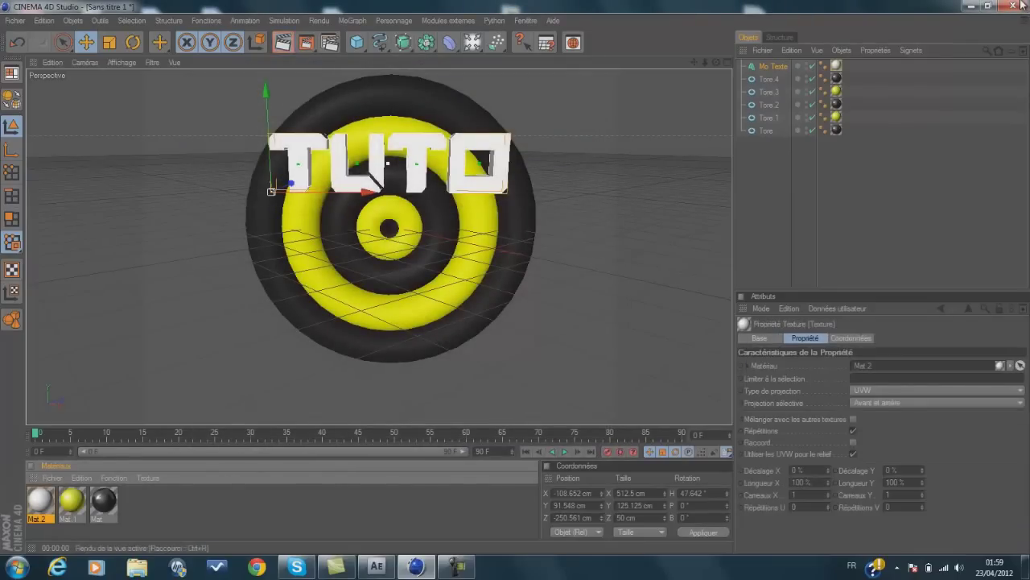
{"action": "left_click", "coordinate": [282, 42]}
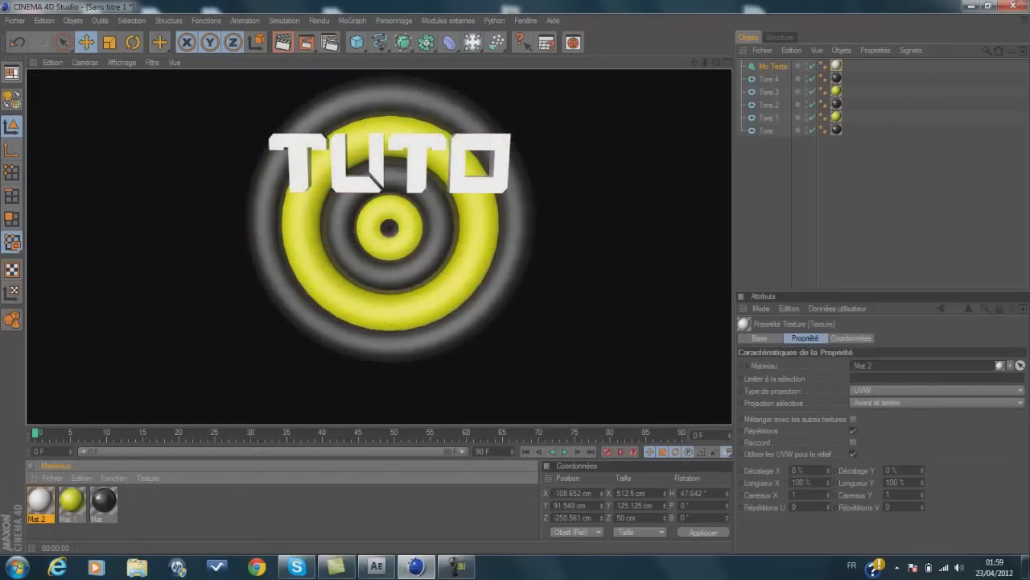
{"action": "left_click", "coordinate": [588, 137]}
Step: Add a light, place it in front of the upper rings at about X 227, Y 252, Z -208 cm, and preview the render
{"action": "left_click", "coordinate": [473, 41]}
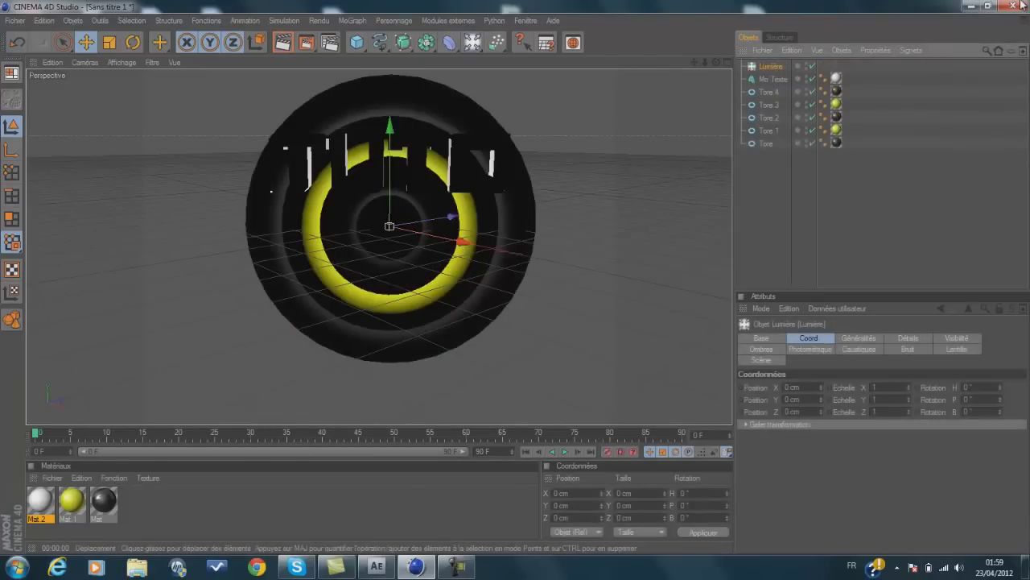
{"action": "left_click_drag", "start_coordinate": [452, 215], "coordinate": [401, 262]}
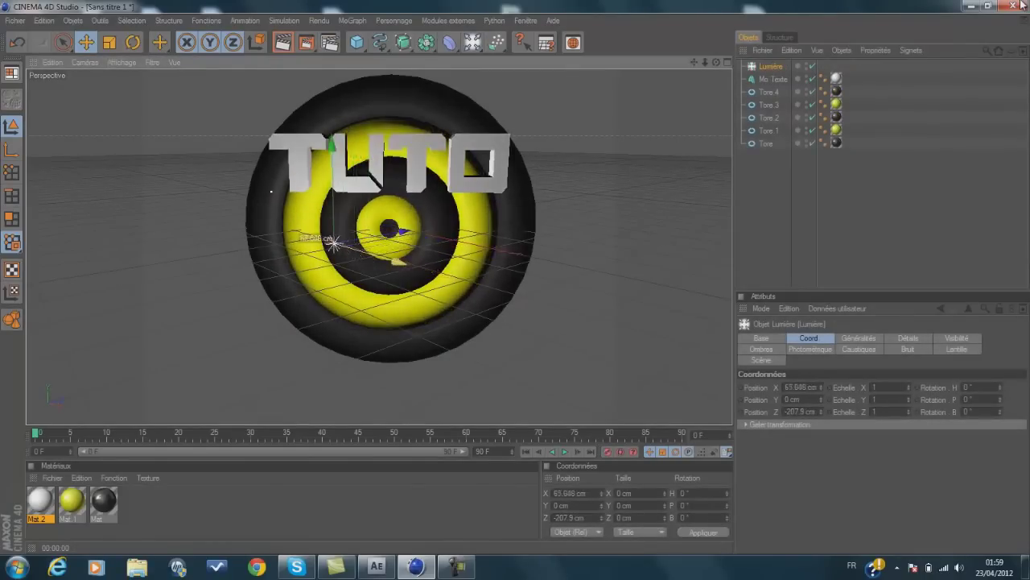
{"action": "left_click_drag", "start_coordinate": [333, 147], "coordinate": [329, 17]}
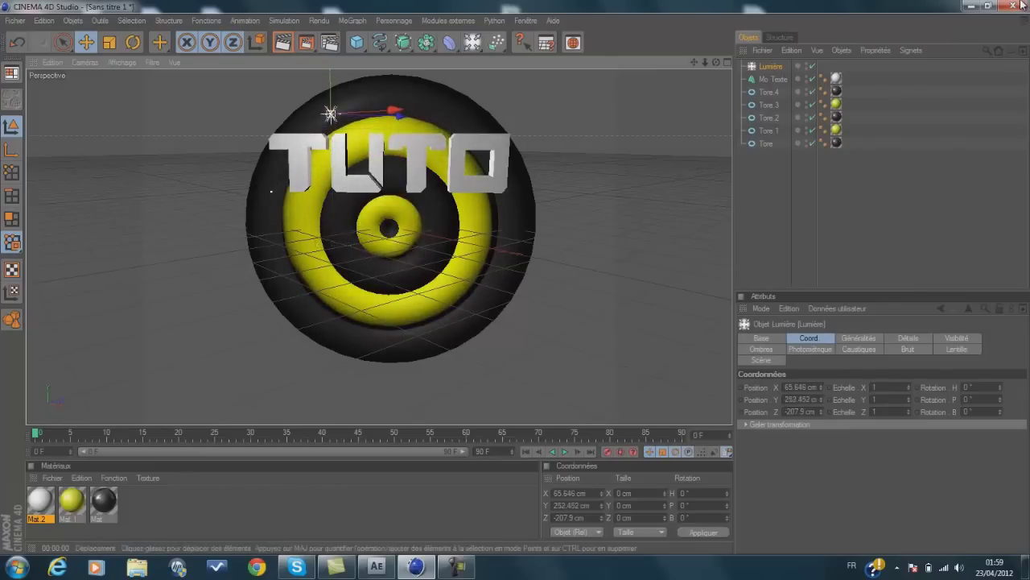
{"action": "left_click_drag", "start_coordinate": [393, 111], "coordinate": [461, 106]}
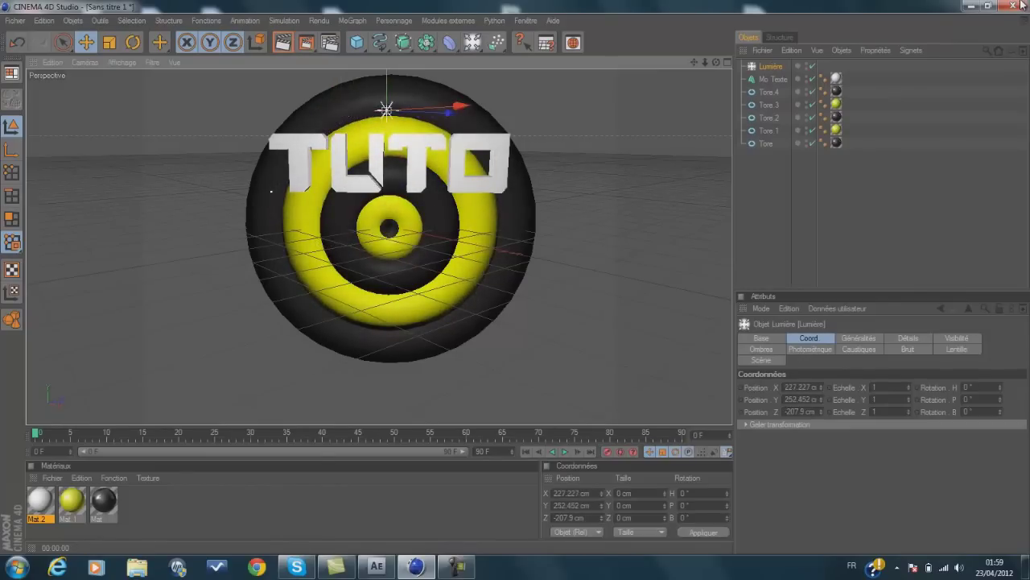
{"action": "left_click", "coordinate": [284, 43]}
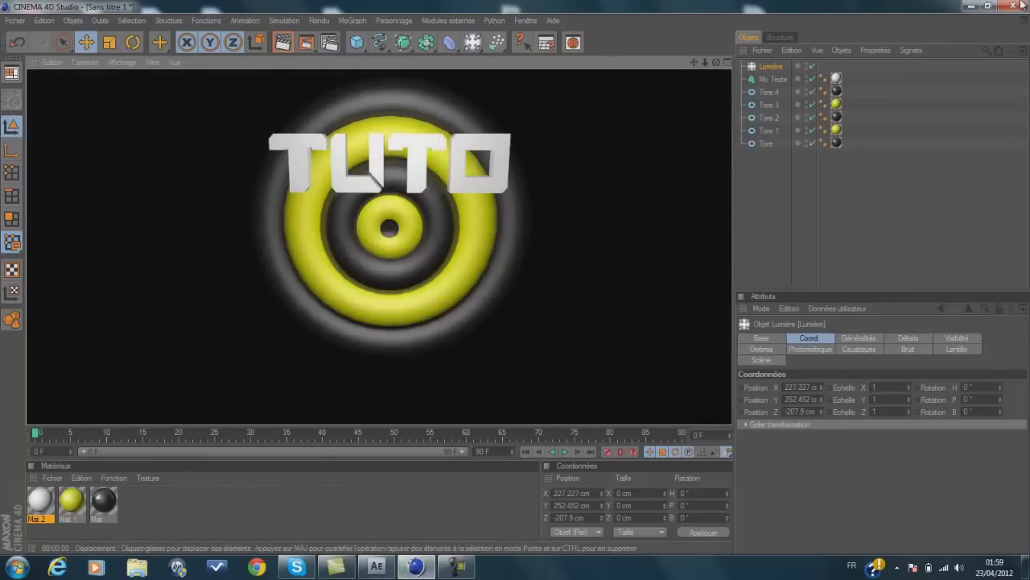
{"action": "left_click", "coordinate": [449, 21]}
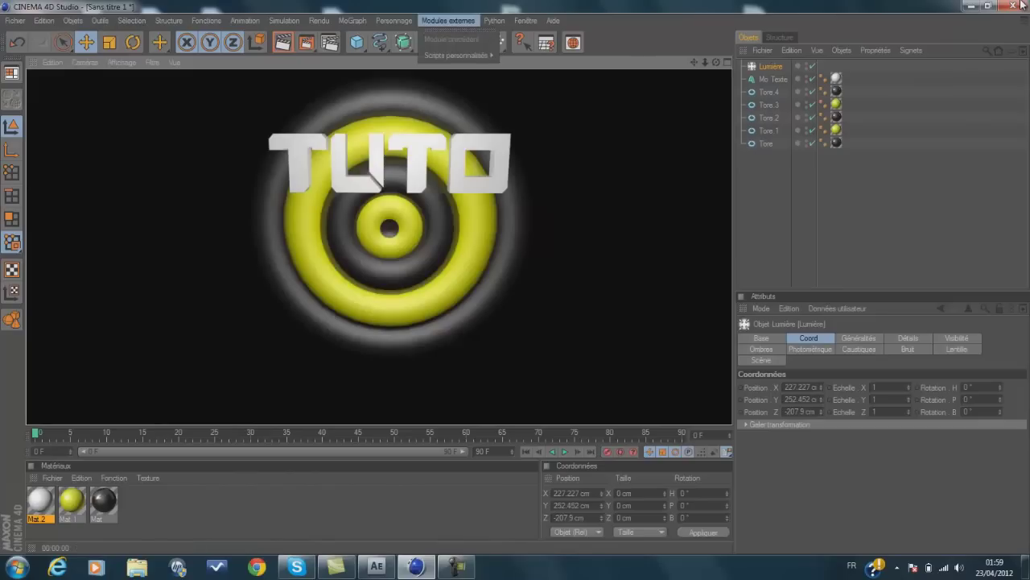
{"action": "left_click", "coordinate": [596, 145]}
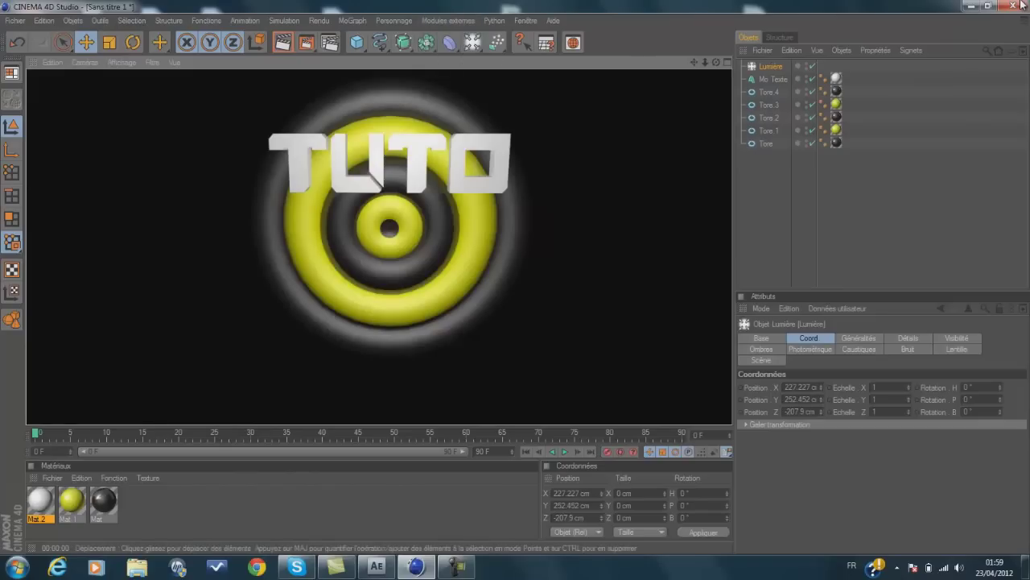
{"action": "left_click", "coordinate": [596, 144]}
Step: Add a floor object and lower it beneath the rings to about Y -423 cm
{"action": "left_click_drag", "start_coordinate": [473, 43], "coordinate": [627, 147]}
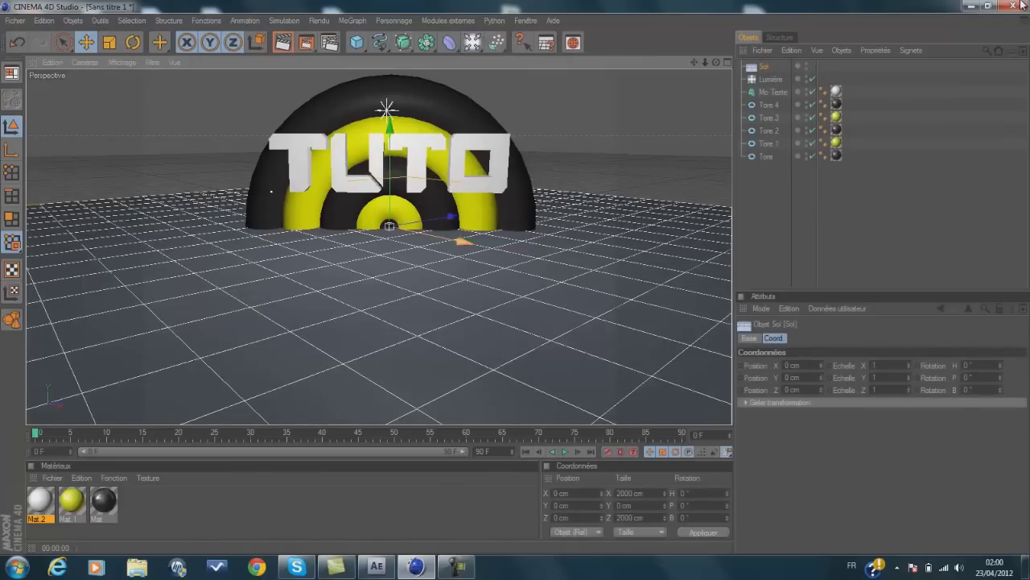
{"action": "left_click_drag", "start_coordinate": [390, 128], "coordinate": [390, 294]}
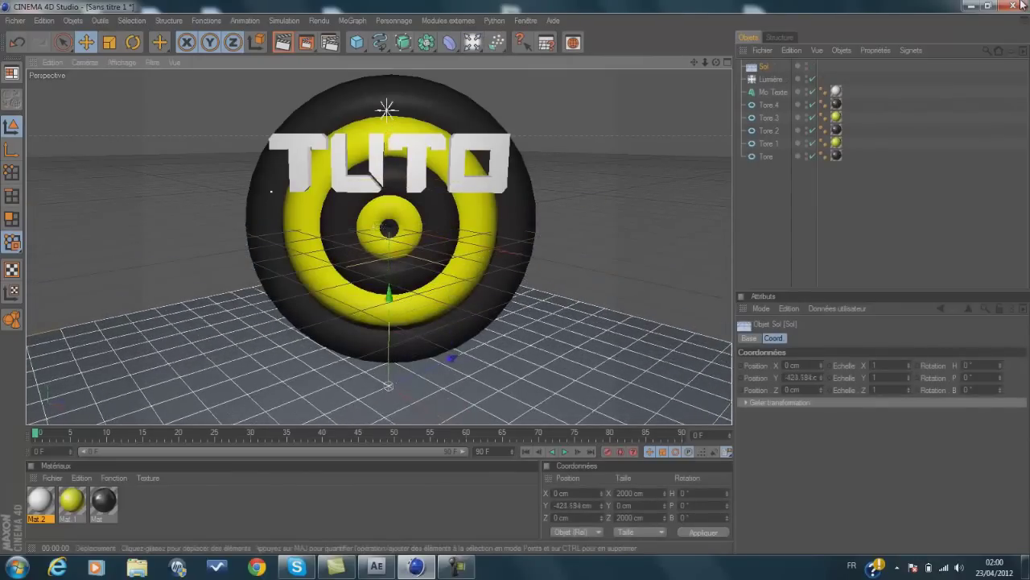
Step: Add a second floor, rotate it upright as a back wall, move it behind the rings to about Z 525 cm, and preview the render
{"action": "left_click_drag", "start_coordinate": [472, 43], "coordinate": [627, 147]}
{"action": "key", "text": "r"}
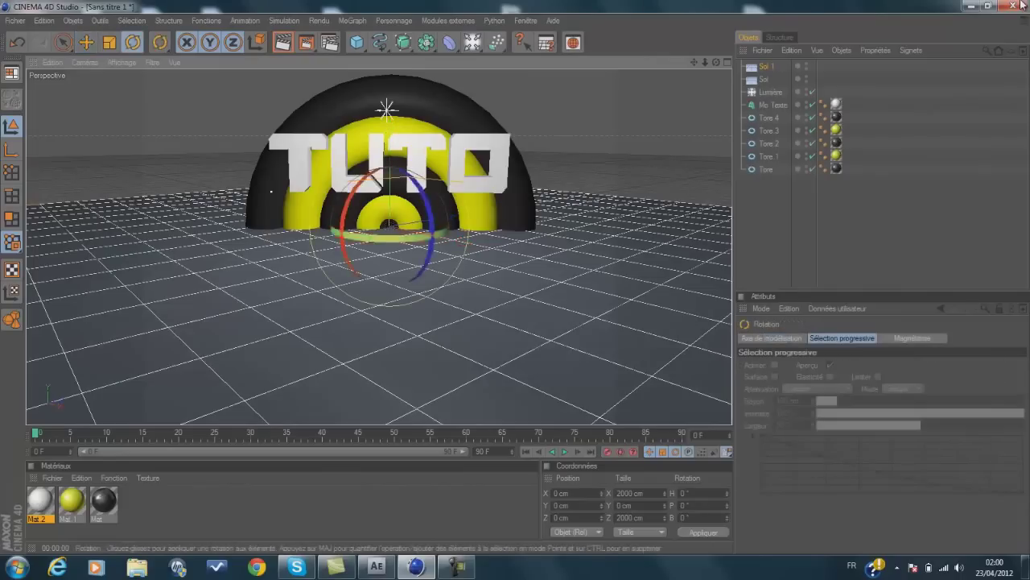
{"action": "left_click_drag", "start_coordinate": [461, 197], "coordinate": [419, 297]}
{"action": "mouse_move", "coordinate": [392, 110]}
{"action": "left_mouse_down"}
{"action": "mouse_move", "coordinate": [375, 129]}
{"action": "mouse_move", "coordinate": [386, 109]}
{"action": "left_mouse_up"}
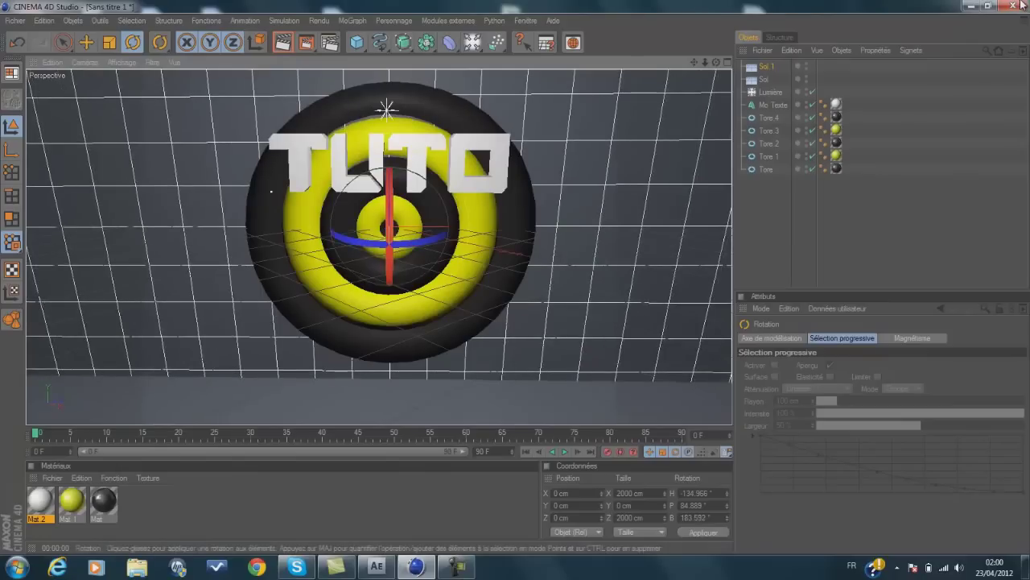
{"action": "left_click_drag", "start_coordinate": [390, 259], "coordinate": [389, 204]}
{"action": "key", "text": "e"}
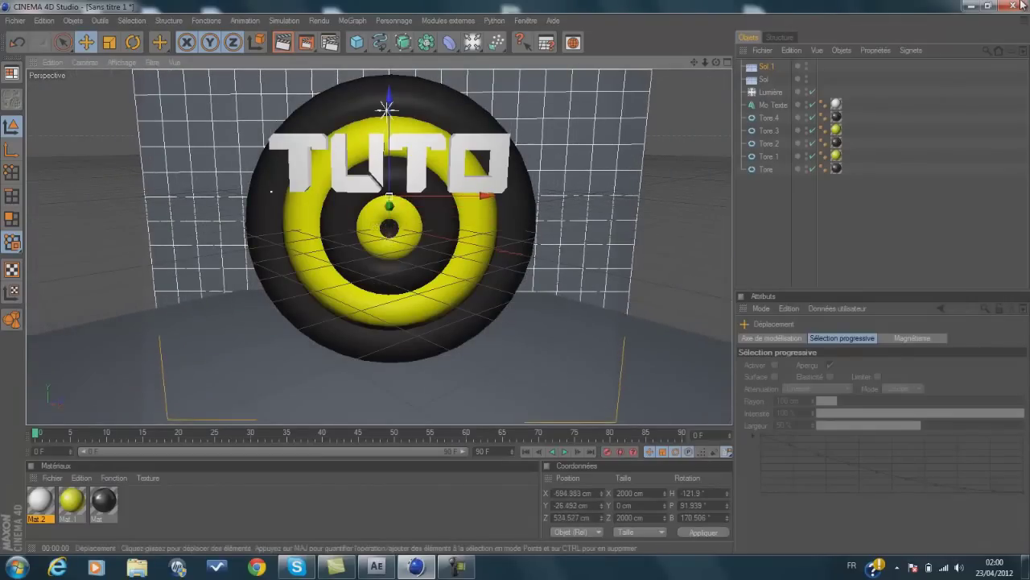
{"action": "key", "text": "ctrl+r"}
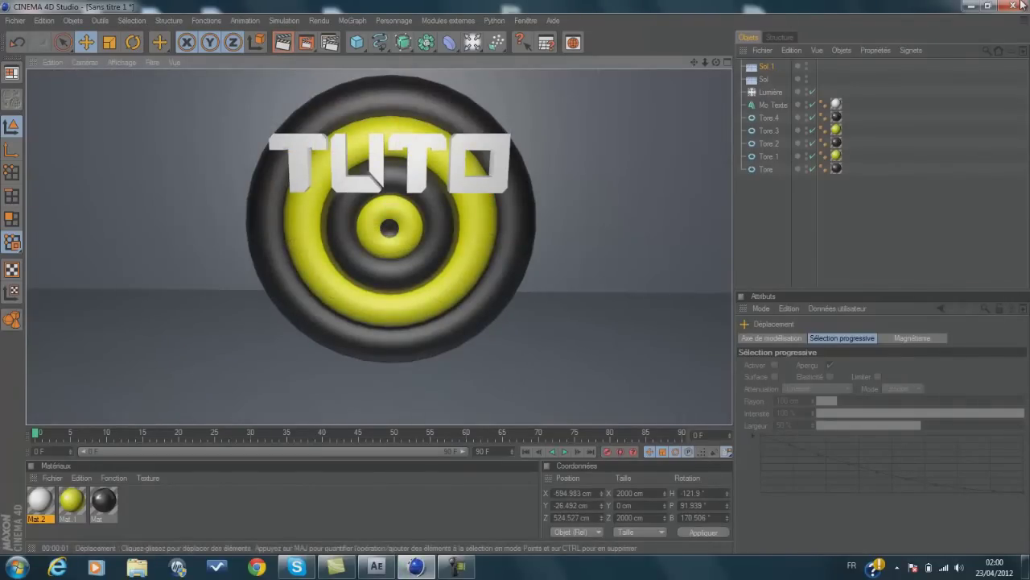
Step: Frame the whole logo smaller and from a lower angle against the wall and floor, and preview the render
{"action": "left_click", "coordinate": [882, 233]}
{"action": "scroll", "coordinate": [379, 246], "scroll_direction": "down", "scroll_amount": 3}
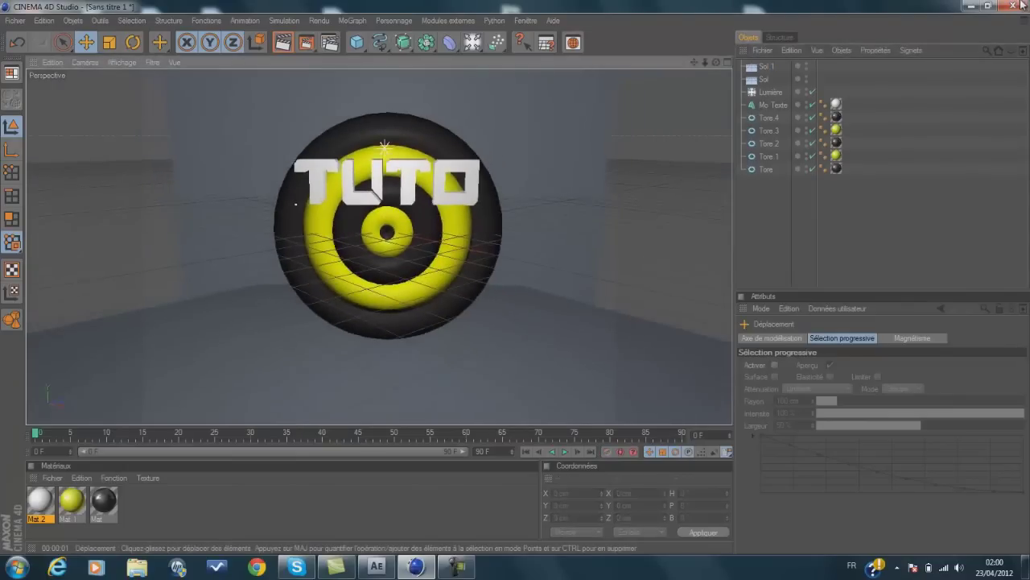
{"action": "left_click_drag", "start_coordinate": [715, 62], "coordinate": [715, 35]}
{"action": "scroll", "coordinate": [386, 234], "scroll_direction": "up", "scroll_amount": 2}
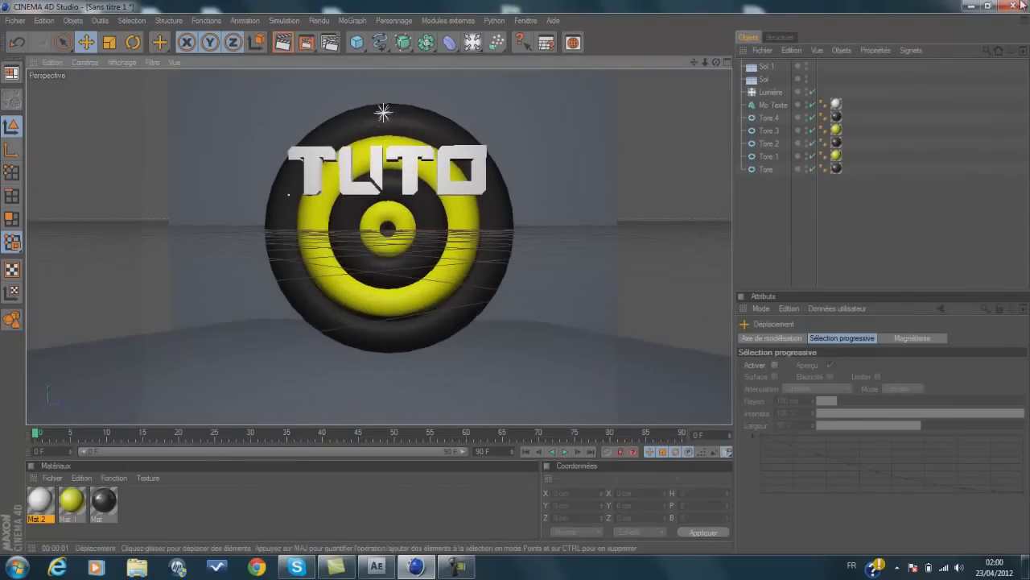
{"action": "scroll", "coordinate": [386, 234], "scroll_direction": "down", "scroll_amount": 1}
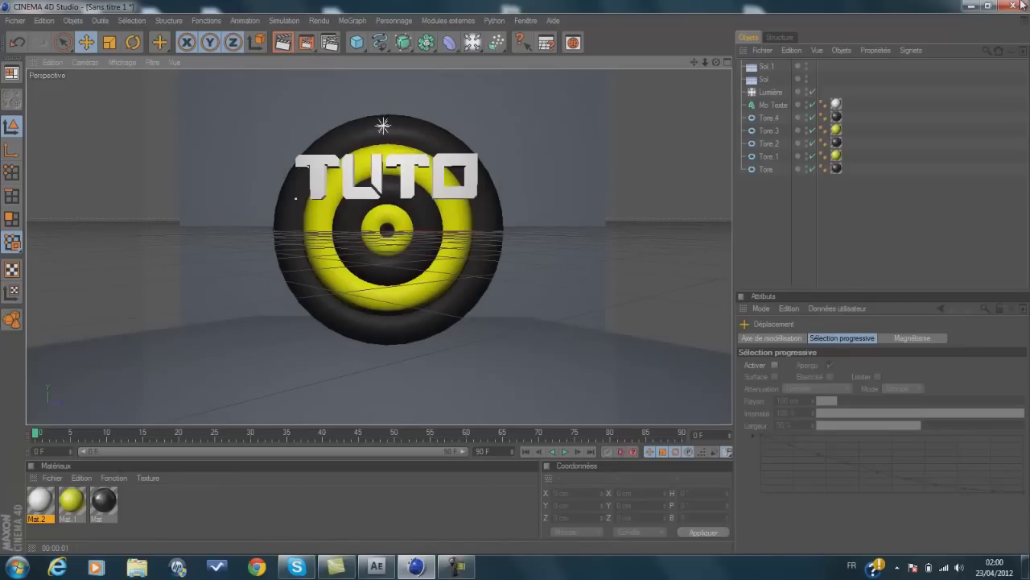
{"action": "left_click_drag", "start_coordinate": [694, 62], "coordinate": [697, 69]}
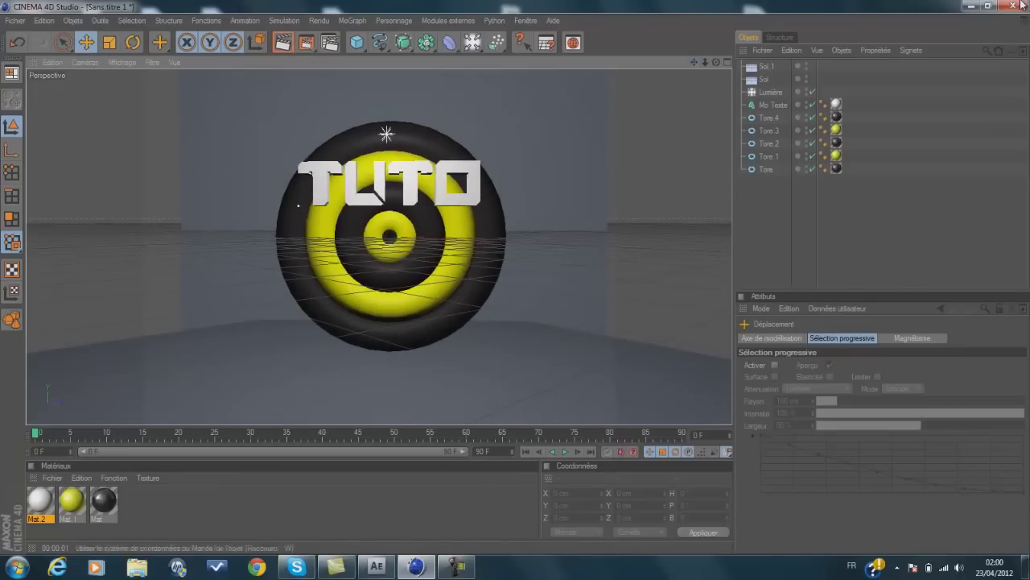
{"action": "key", "text": "ctrl+r"}
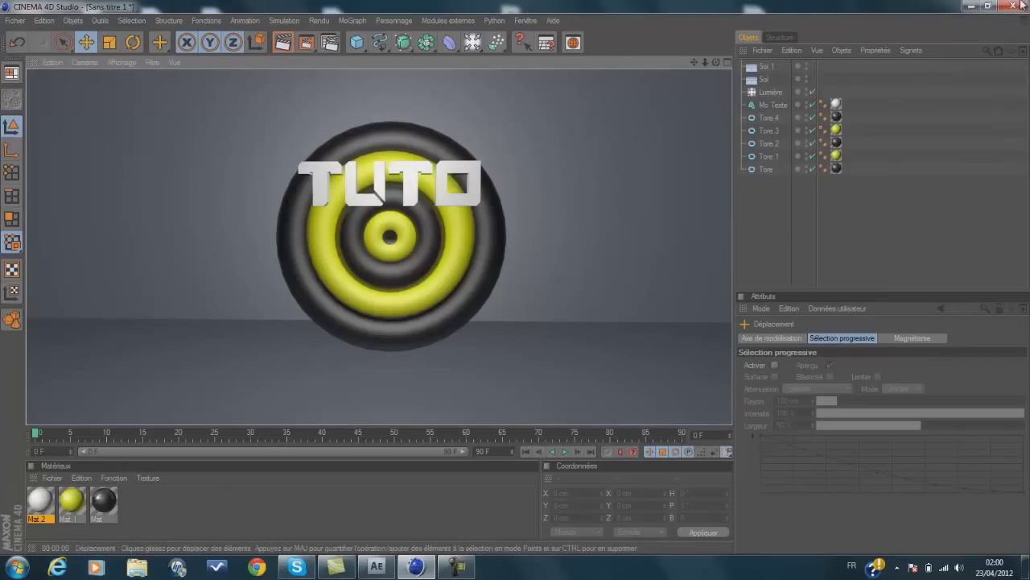
Step: Set the render output to the 1920 x 1200 screen preset with a manual frame range from 0 to 1
{"action": "left_click", "coordinate": [329, 42]}
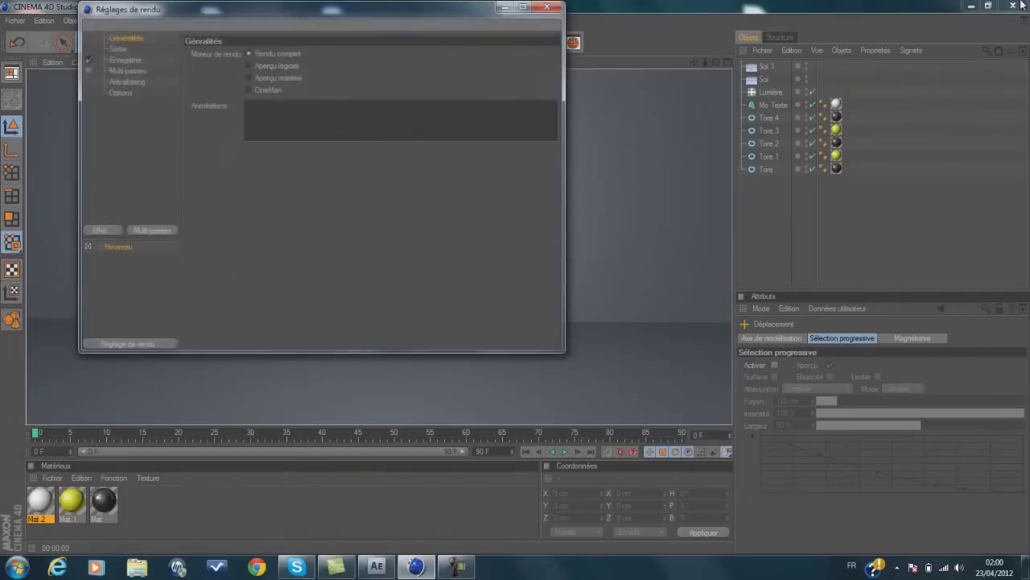
{"action": "left_click", "coordinate": [118, 49]}
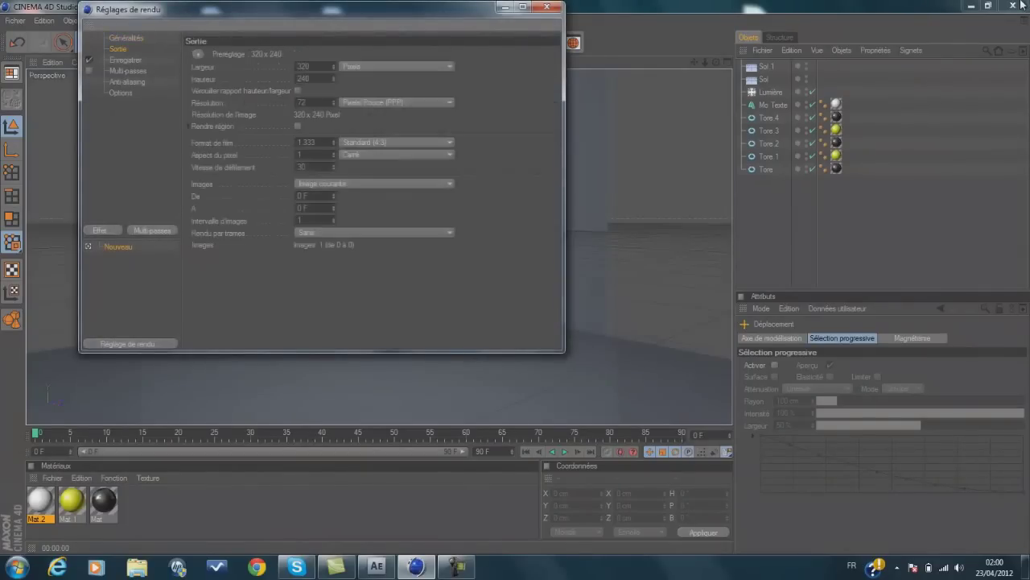
{"action": "left_click", "coordinate": [198, 54]}
{"action": "mouse_move", "coordinate": [234, 67]}
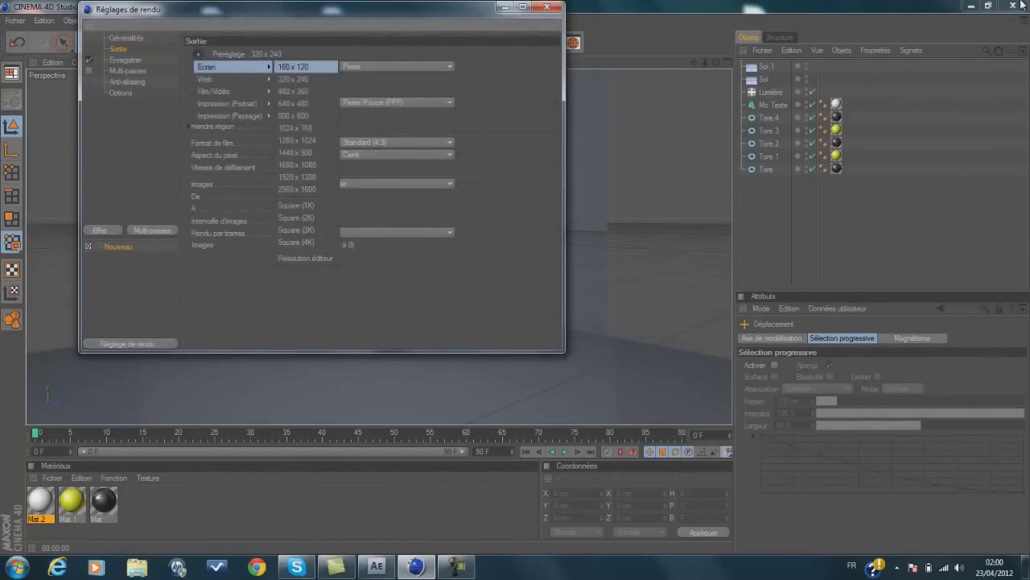
{"action": "left_click", "coordinate": [297, 176]}
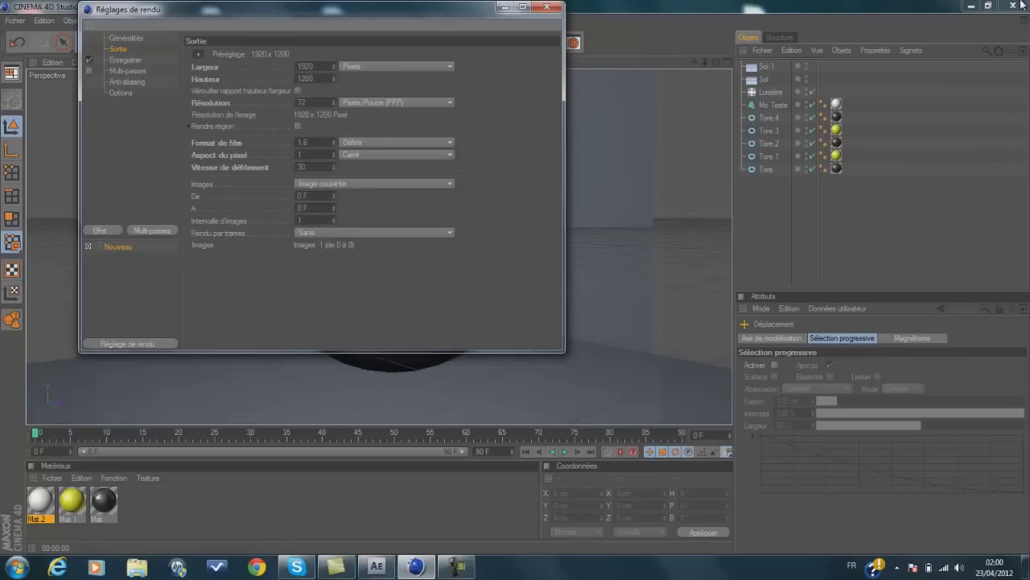
{"action": "left_click", "coordinate": [373, 184]}
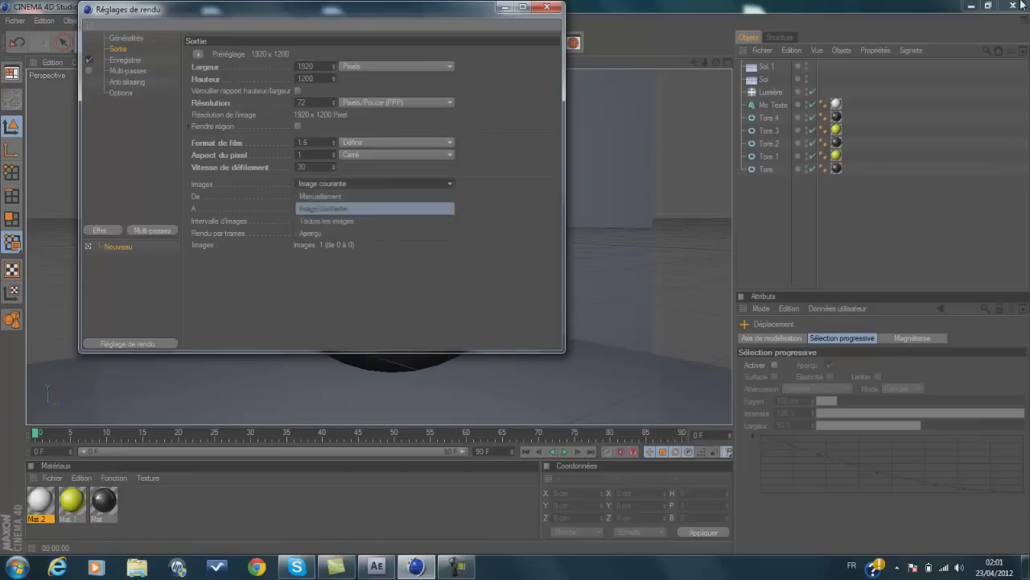
{"action": "left_click", "coordinate": [321, 196]}
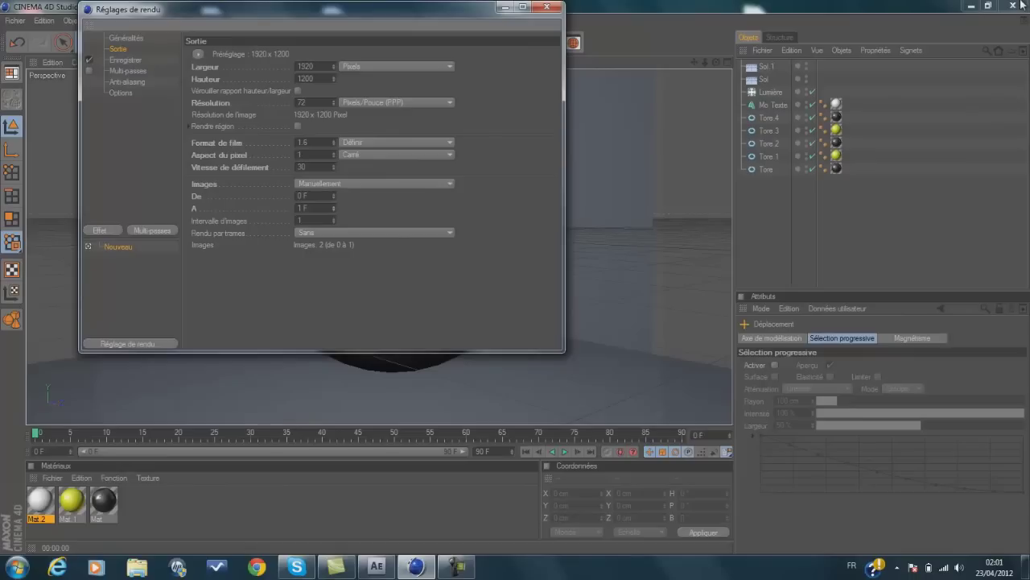
Step: Set the render to save on the desktop as tuto in PNG format
{"action": "left_click", "coordinate": [125, 60]}
{"action": "left_click", "coordinate": [544, 77]}
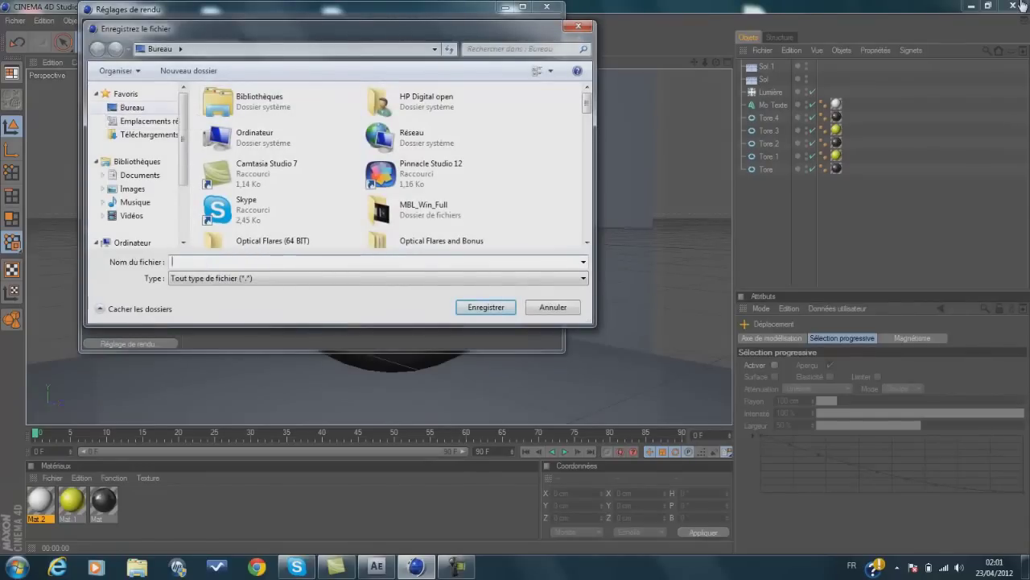
{"action": "left_click", "coordinate": [132, 107]}
{"action": "left_click", "coordinate": [148, 135]}
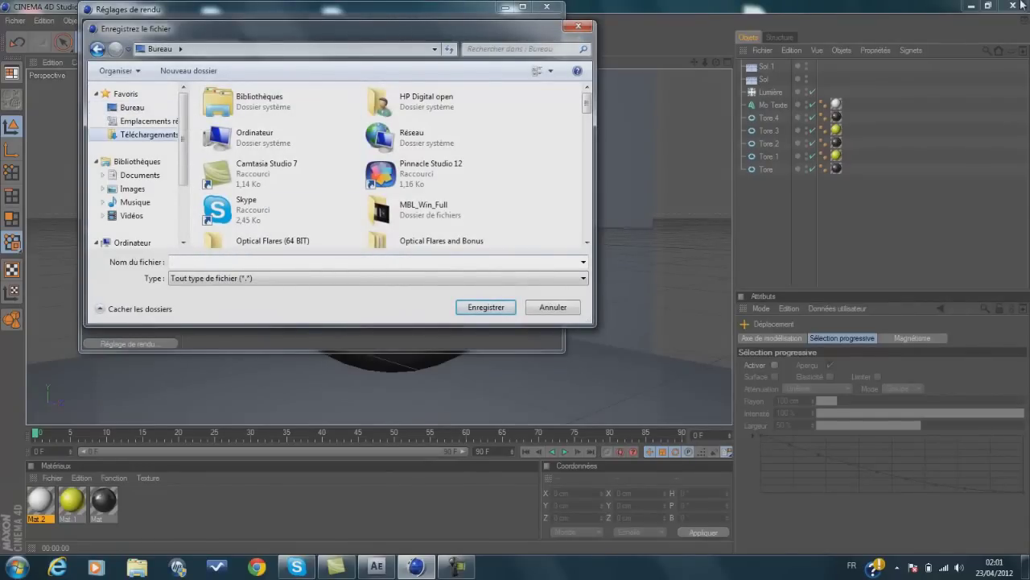
{"action": "type", "text": "tuto"}
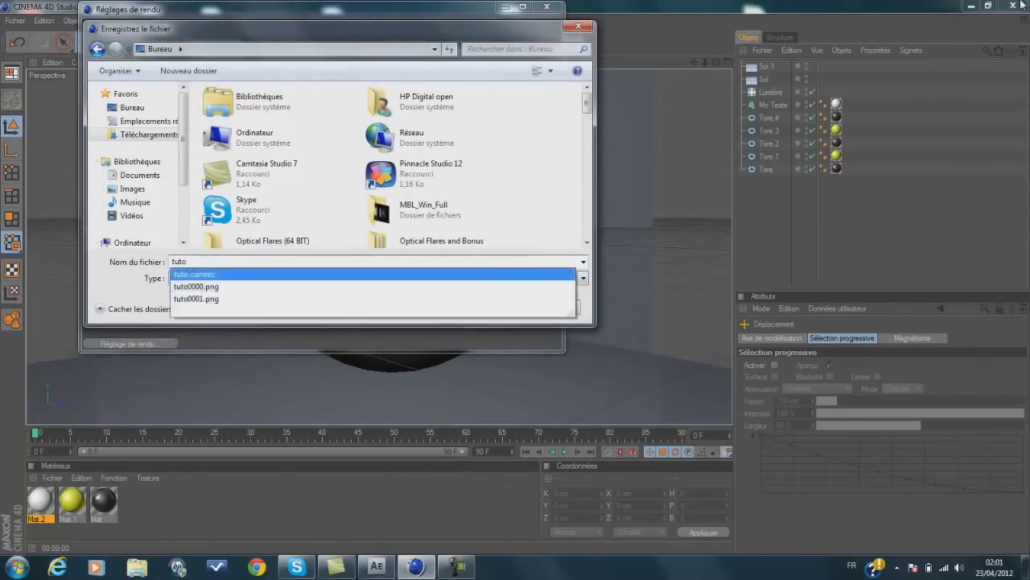
{"action": "key", "text": "Escape"}
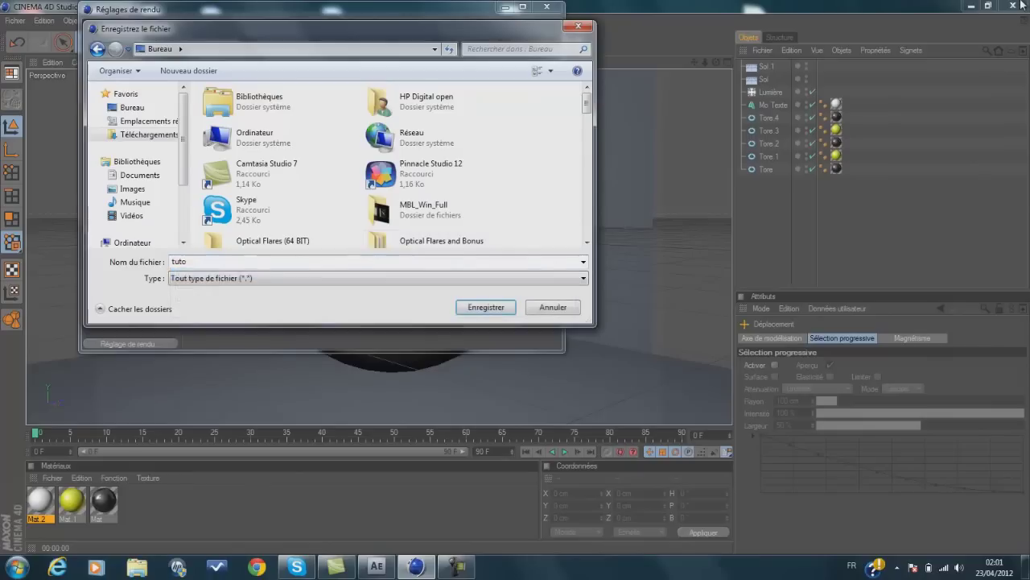
{"action": "key", "text": "Return"}
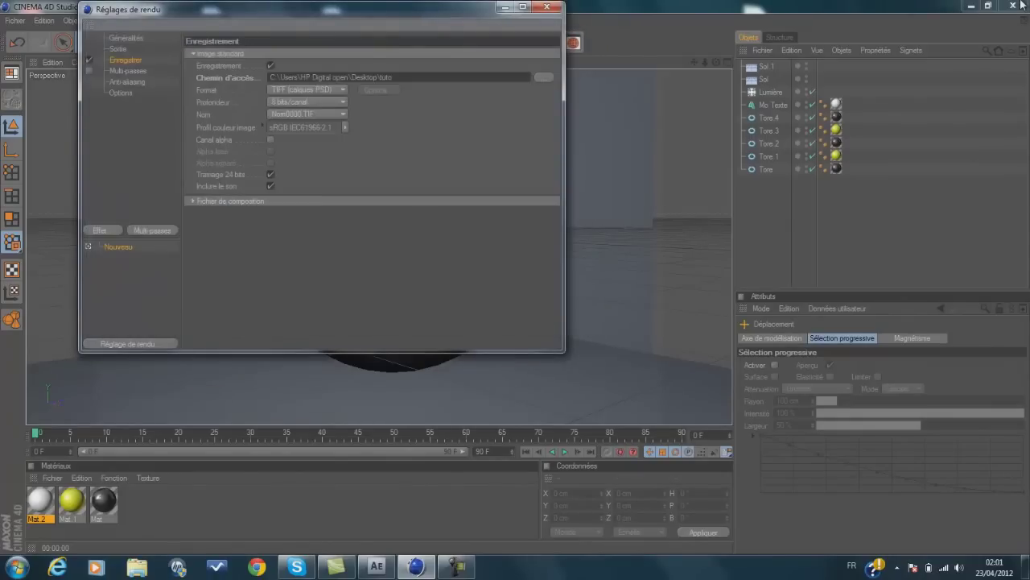
{"action": "left_click", "coordinate": [308, 90]}
{"action": "left_click", "coordinate": [307, 200]}
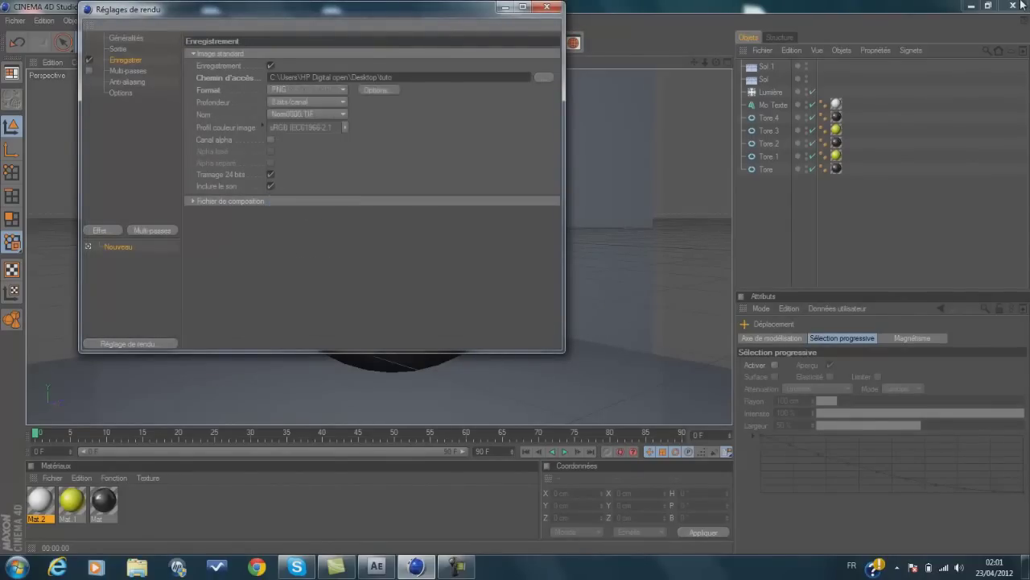
Step: Set anti-aliasing to Au mieux with a maximum level of 2x2 and close the render settings
{"action": "left_click", "coordinate": [128, 71]}
{"action": "left_click", "coordinate": [127, 82]}
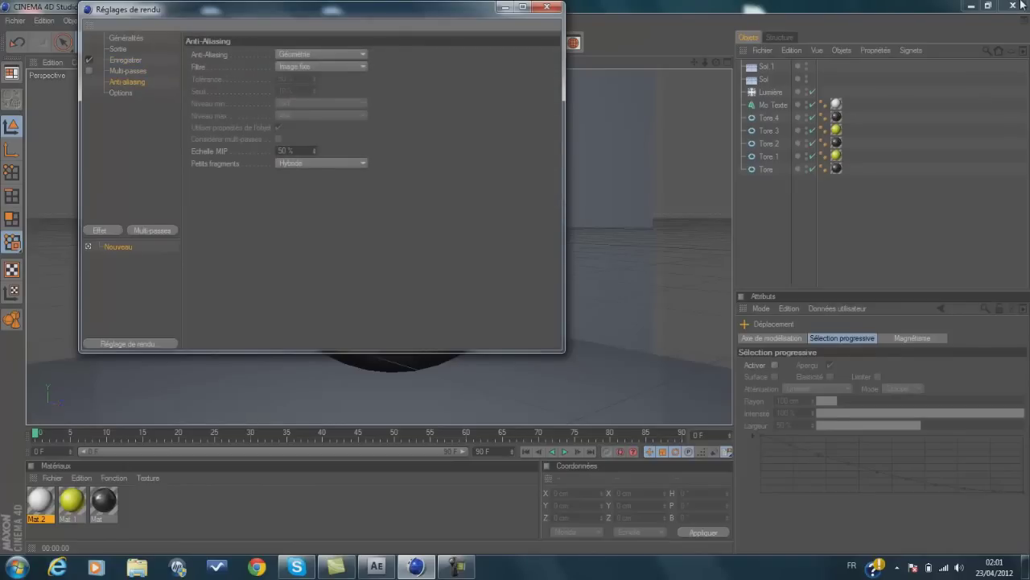
{"action": "left_click", "coordinate": [321, 54]}
{"action": "left_click", "coordinate": [309, 83]}
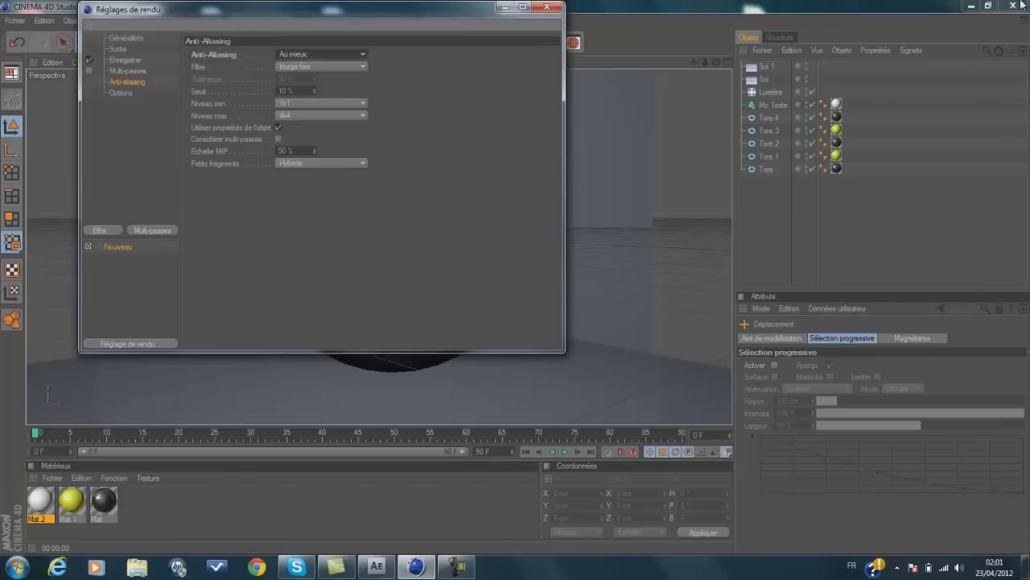
{"action": "left_click", "coordinate": [320, 115]}
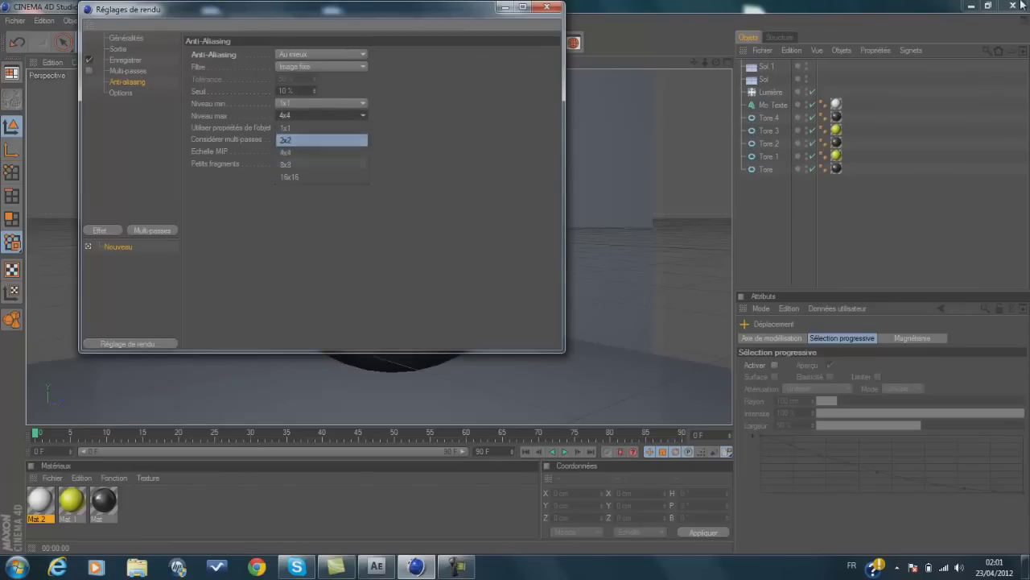
{"action": "left_click", "coordinate": [285, 140]}
{"action": "left_click", "coordinate": [547, 6]}
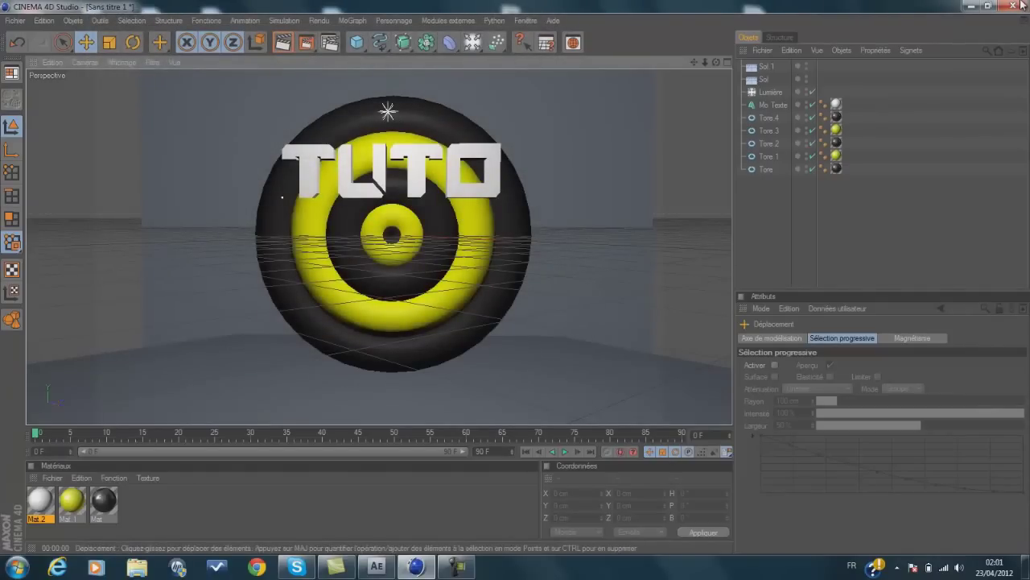
Step: Frame the logo slightly smaller and render it to the picture viewer, overwriting the existing tuto0000.png
{"action": "scroll", "coordinate": [378, 241], "scroll_direction": "down", "scroll_amount": 3}
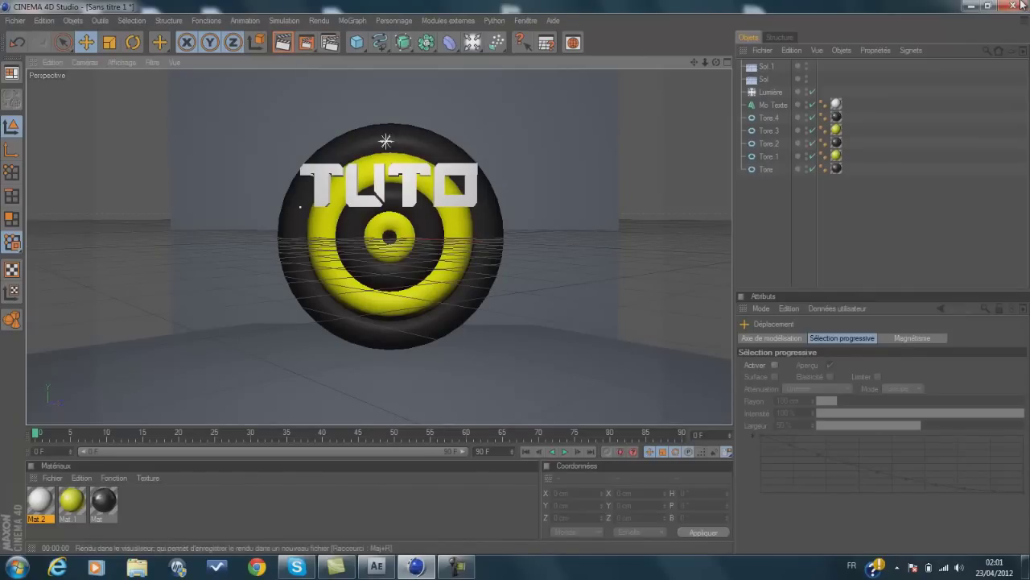
{"action": "scroll", "coordinate": [386, 242], "scroll_direction": "down", "scroll_amount": 2}
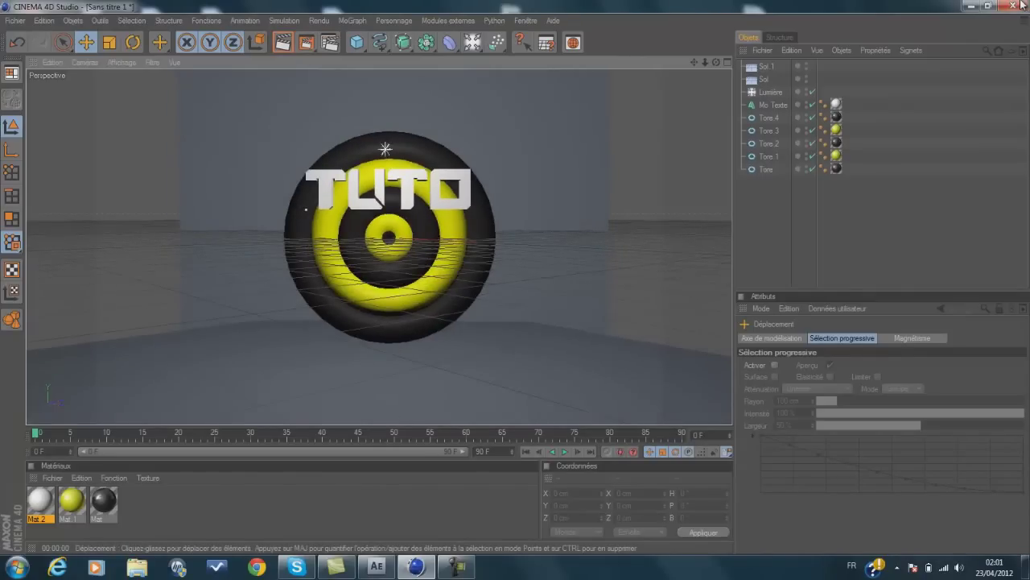
{"action": "key", "text": "shift+r"}
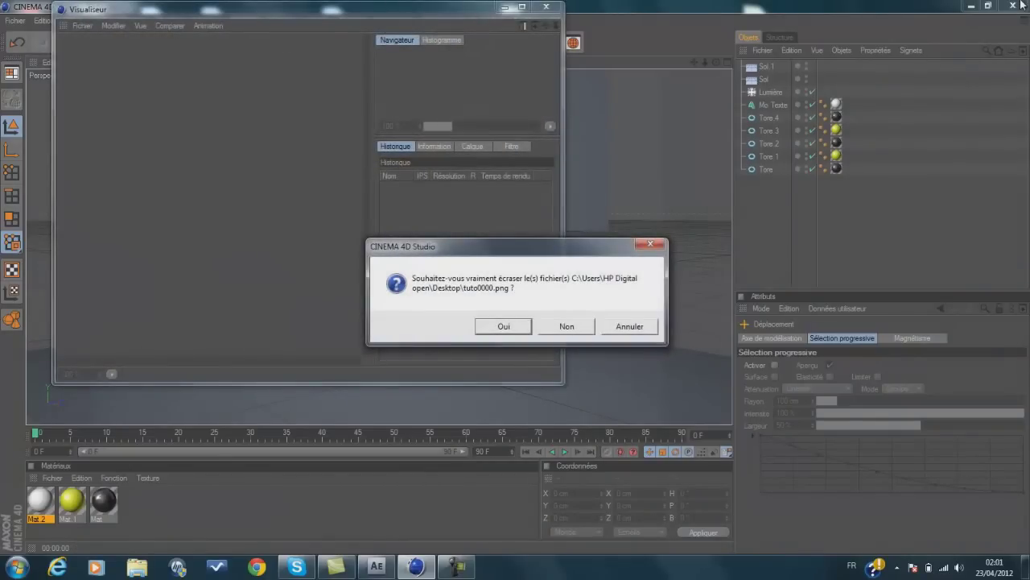
{"action": "key", "text": "Return"}
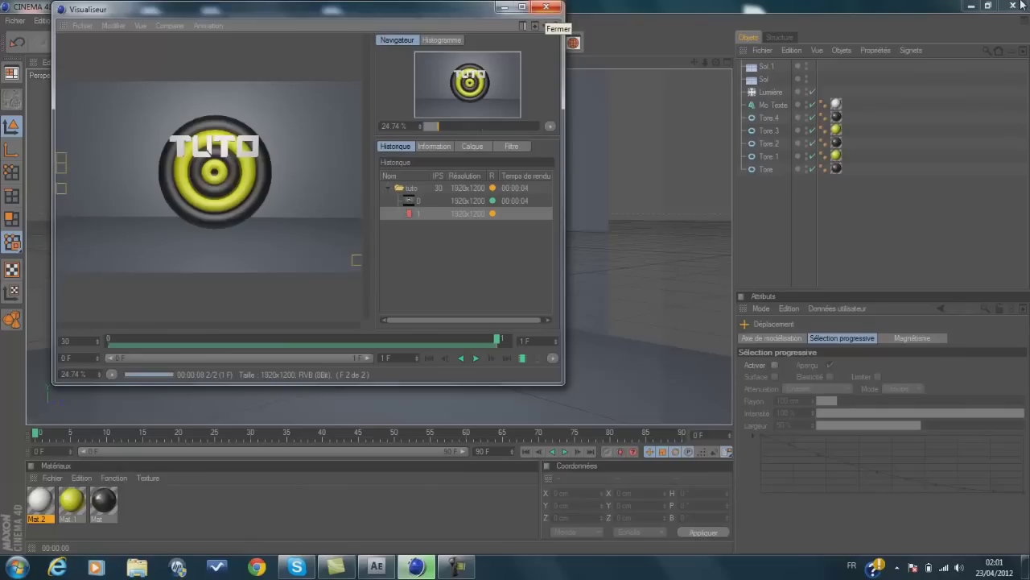
Step: Close Cinema 4D and answer the prompt about the unsaved project changes
{"action": "left_click", "coordinate": [1020, 4]}
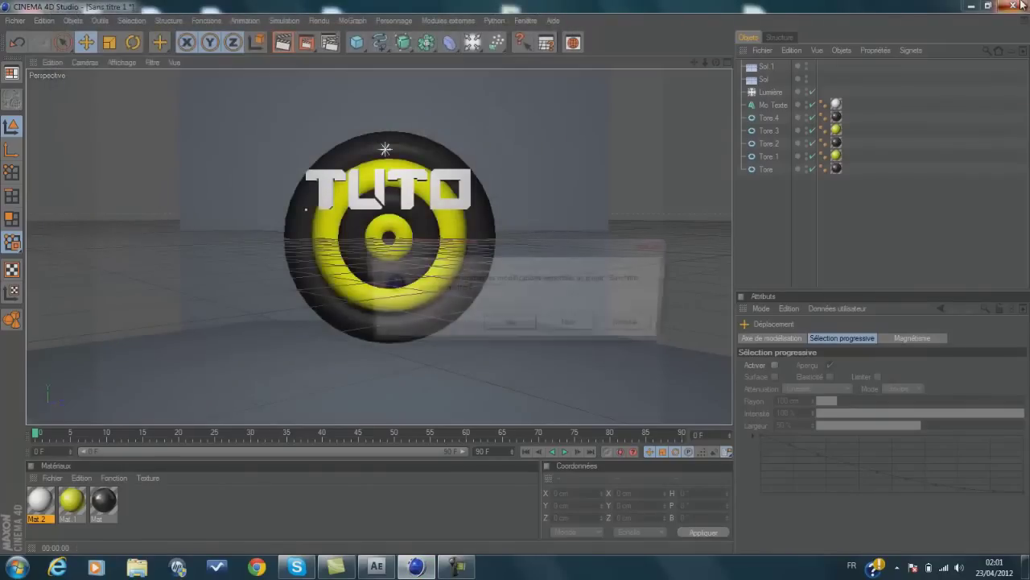
{"action": "key", "text": "Return"}
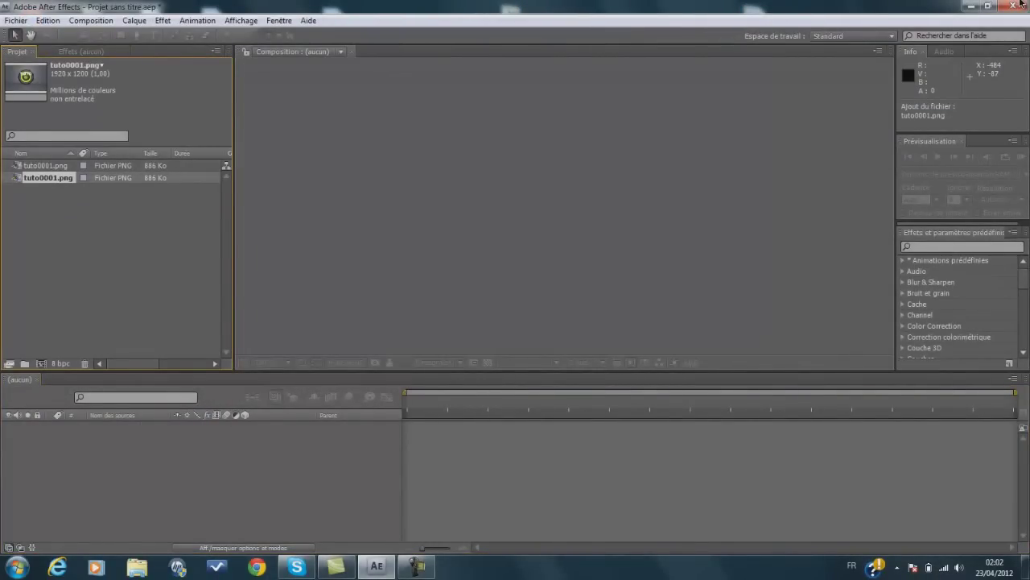
Step: Delete the duplicate tuto0001.png from the project and create a composition from the remaining image
{"action": "key", "text": "Delete"}
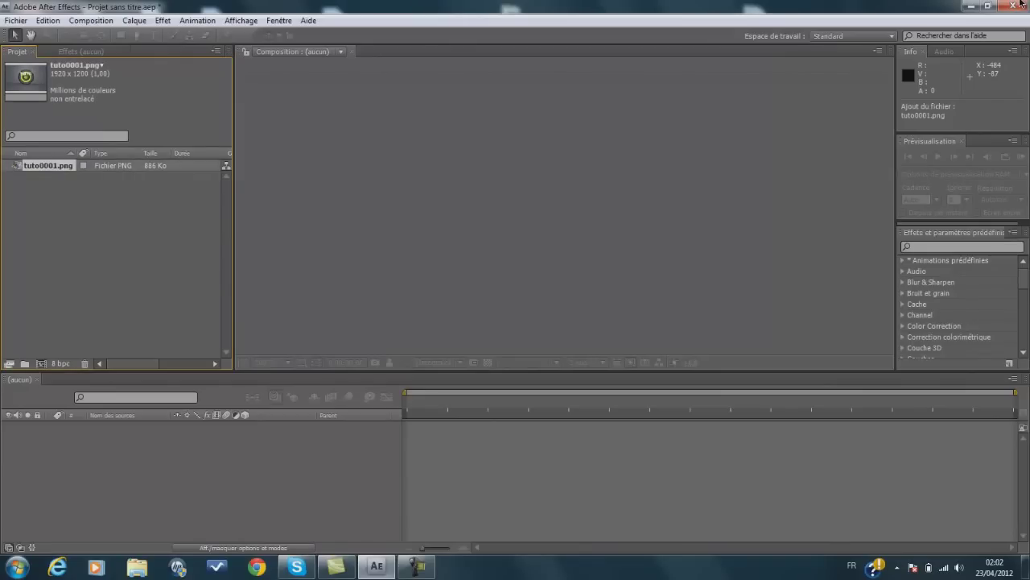
{"action": "key", "text": "alt+backslash"}
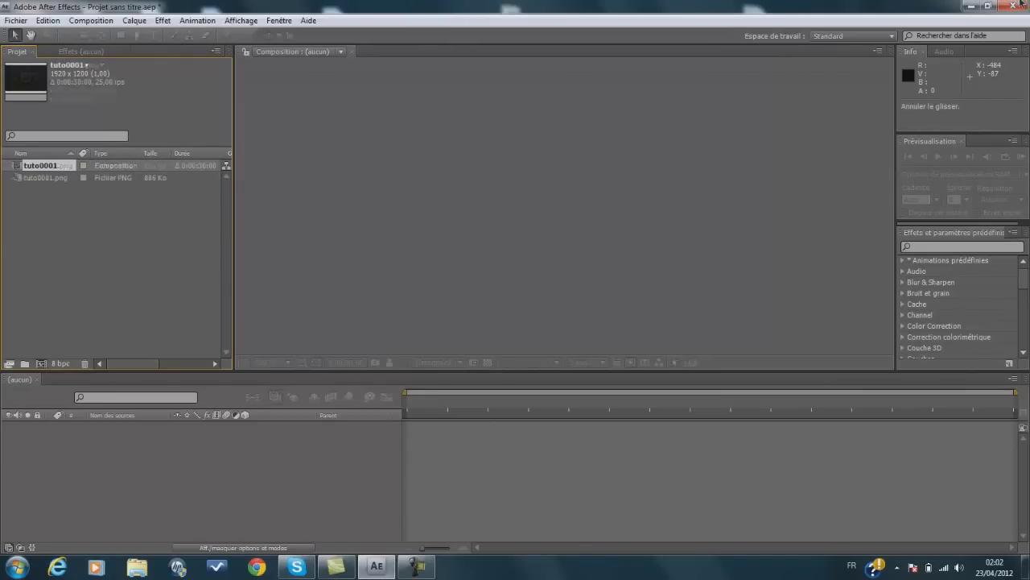
{"action": "key", "text": "comma"}
{"action": "key", "text": "comma"}
{"action": "key", "text": "comma"}
{"action": "key", "text": "comma"}
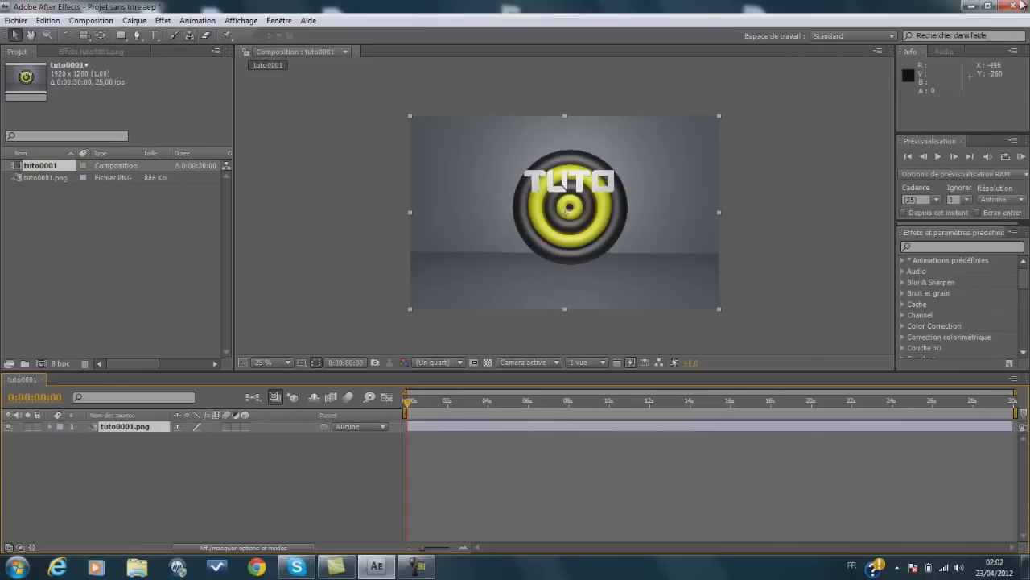
Step: Add an adjustment layer (Calque d'effets) above tuto0001.png in the composition
{"action": "left_click", "coordinate": [134, 21]}
{"action": "mouse_move", "coordinate": [150, 36]}
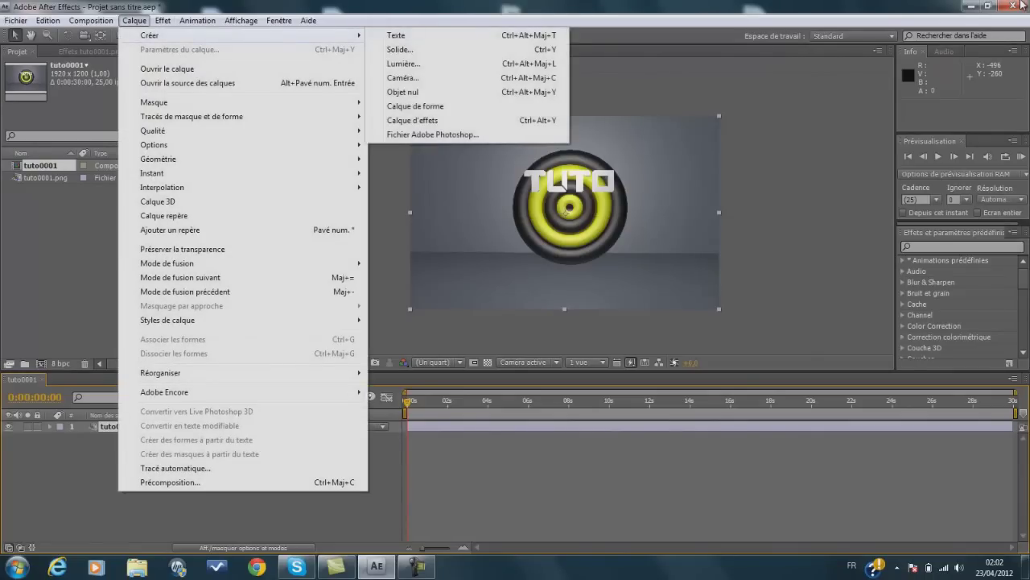
{"action": "left_click", "coordinate": [420, 120]}
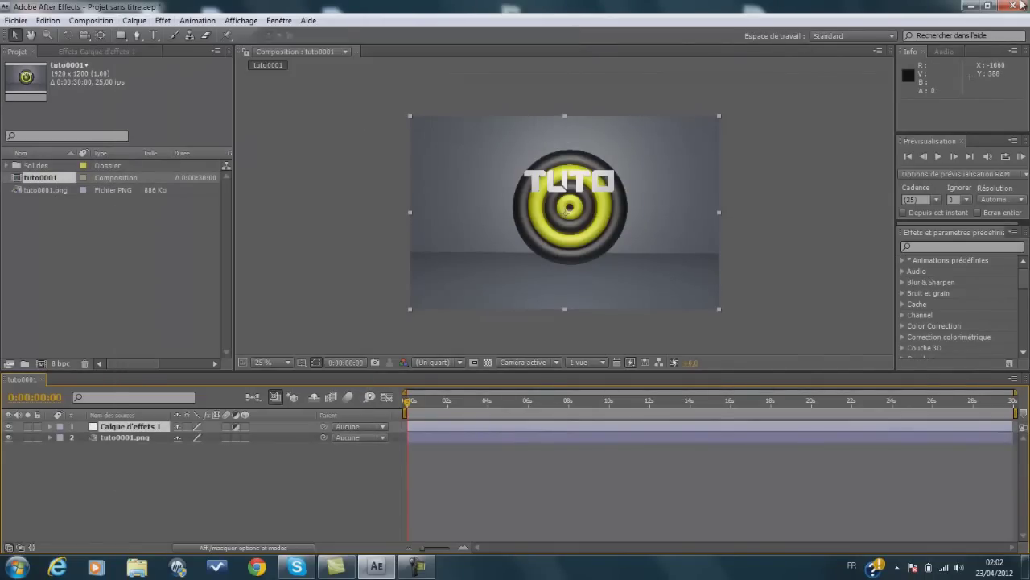
Step: Apply the Video Copilot Optical Flares effect to the adjustment layer and set its Render Mode to Over Original
{"action": "left_click", "coordinate": [163, 20]}
{"action": "mouse_move", "coordinate": [241, 296]}
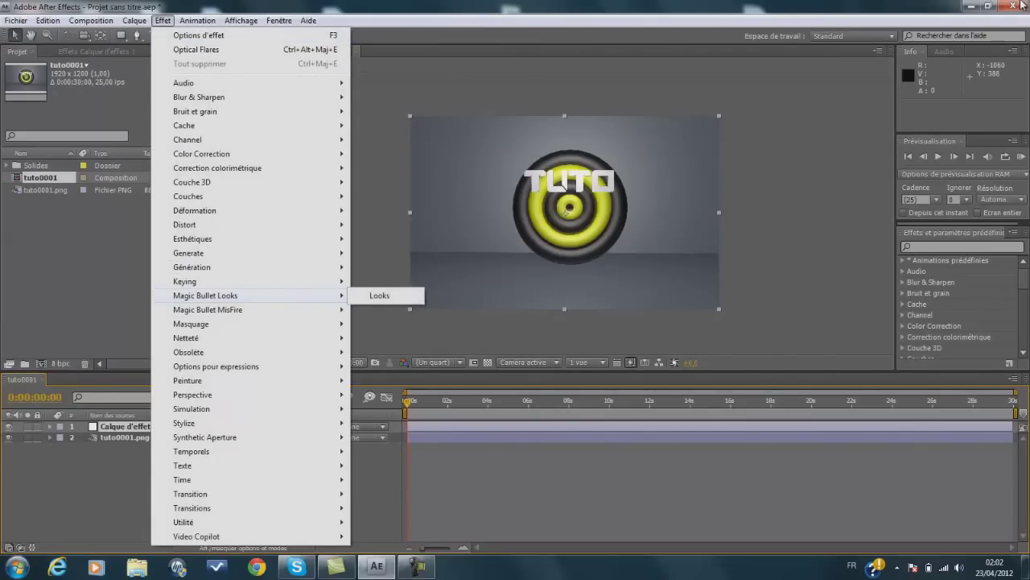
{"action": "mouse_move", "coordinate": [242, 536]}
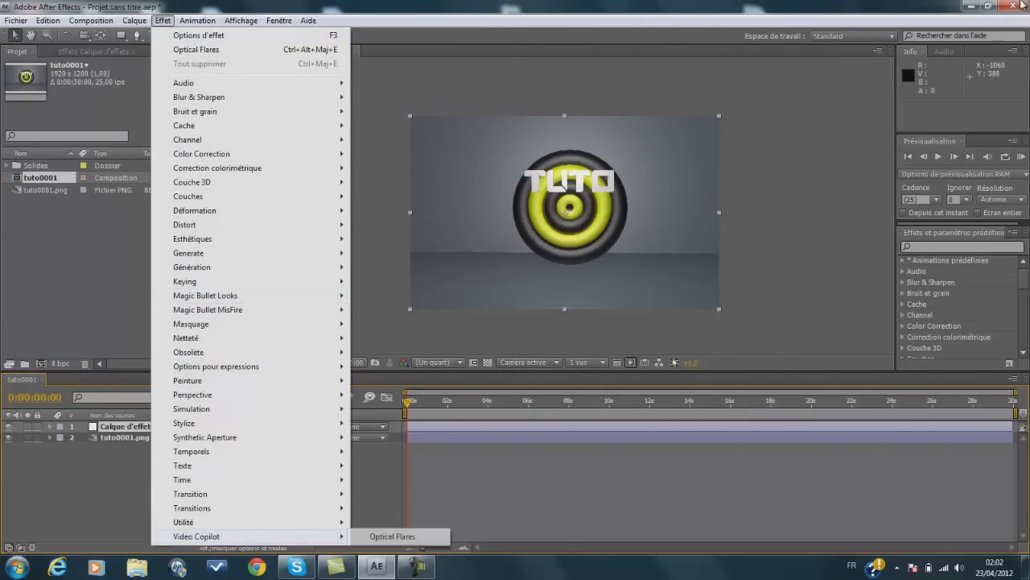
{"action": "left_click", "coordinate": [392, 536]}
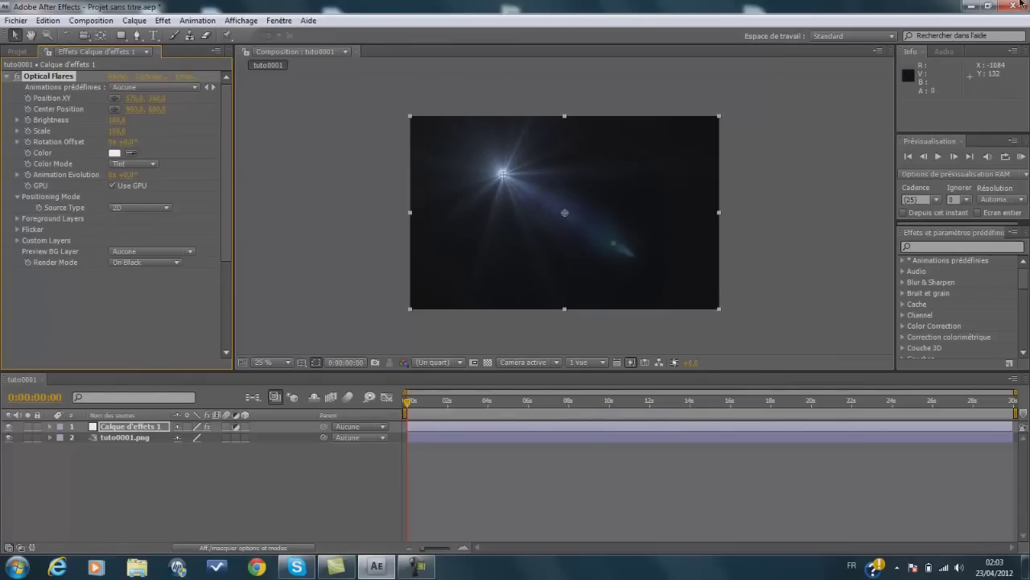
{"action": "left_click", "coordinate": [145, 262]}
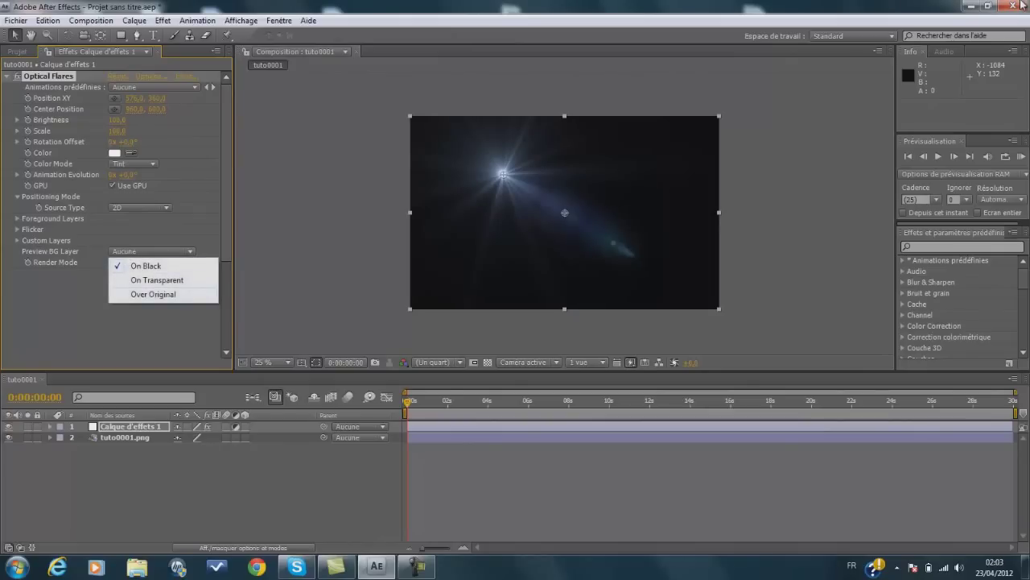
{"action": "left_click", "coordinate": [144, 287]}
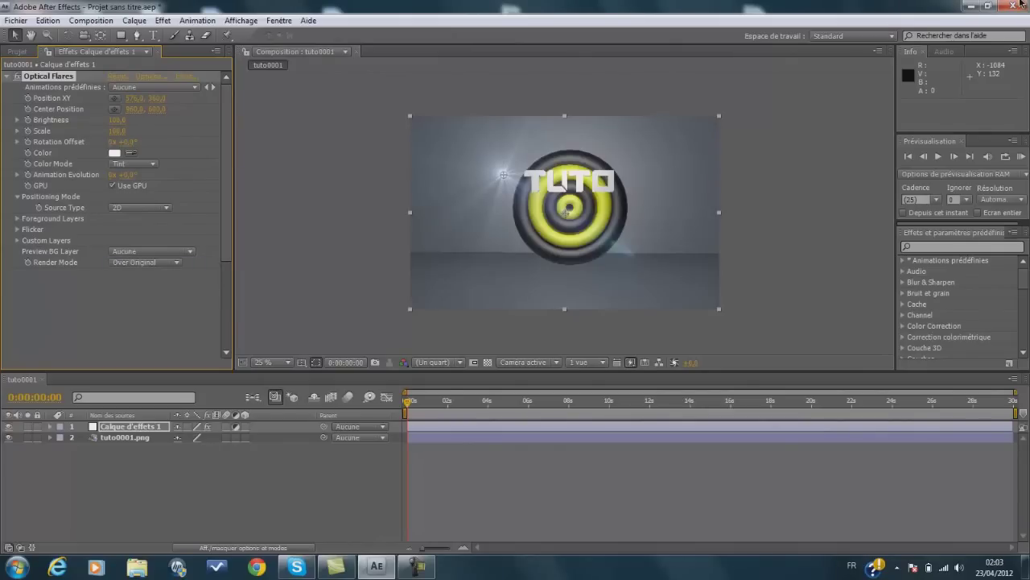
Step: Open the Optical Flares options and clear all lens objects of the default flare
{"action": "left_click", "coordinate": [151, 76]}
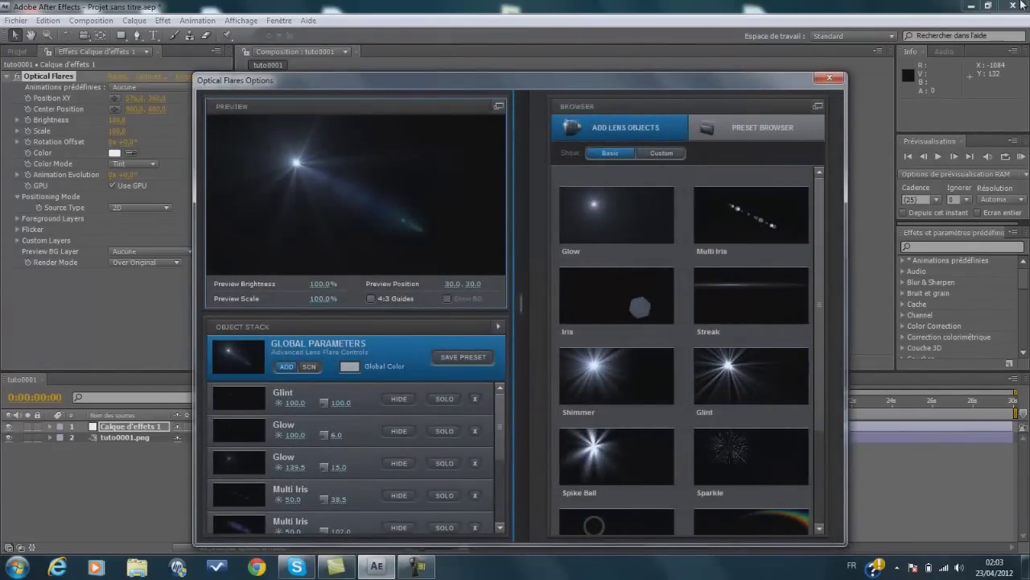
{"action": "left_click_drag", "start_coordinate": [521, 304], "coordinate": [836, 304]}
{"action": "left_click", "coordinate": [777, 361]}
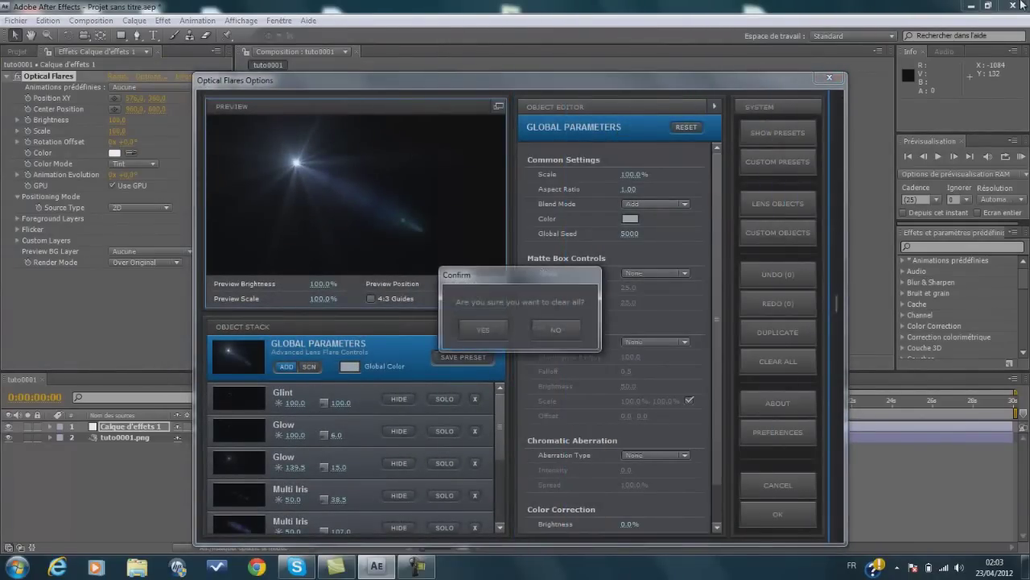
{"action": "left_click", "coordinate": [483, 329]}
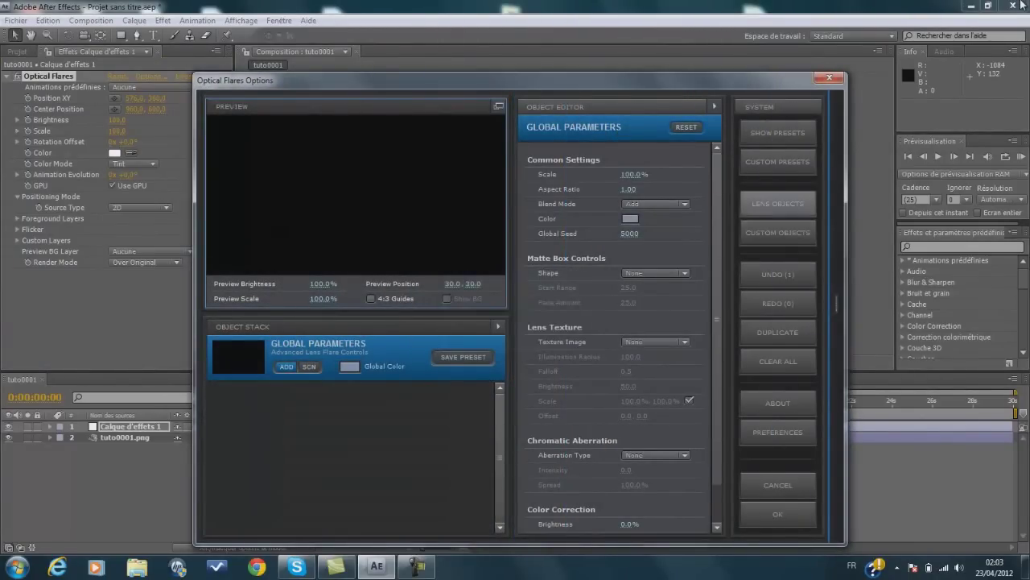
Step: Add the basic Glow and Streak lens objects to the empty flare
{"action": "left_click", "coordinate": [777, 203]}
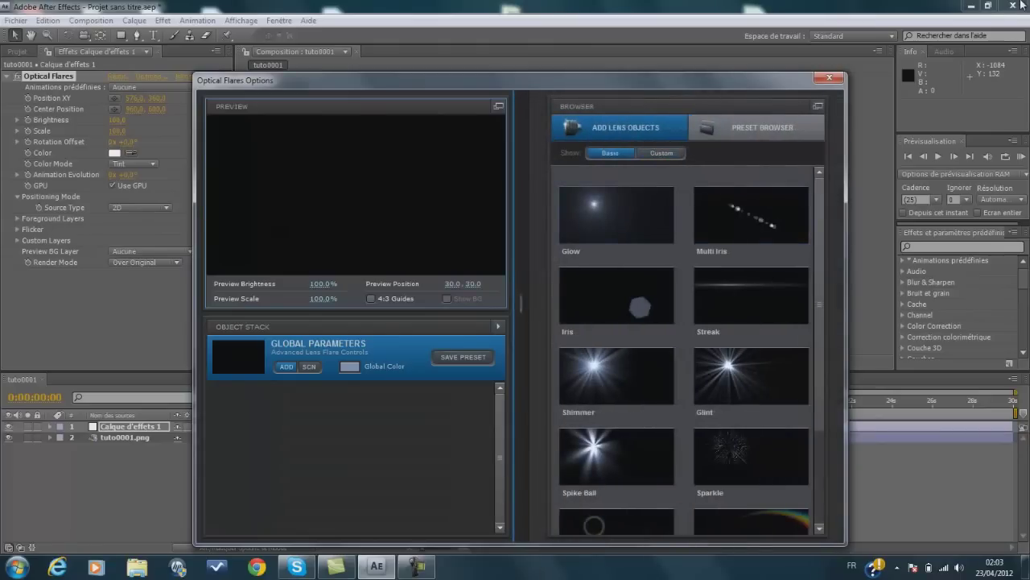
{"action": "left_click", "coordinate": [617, 215]}
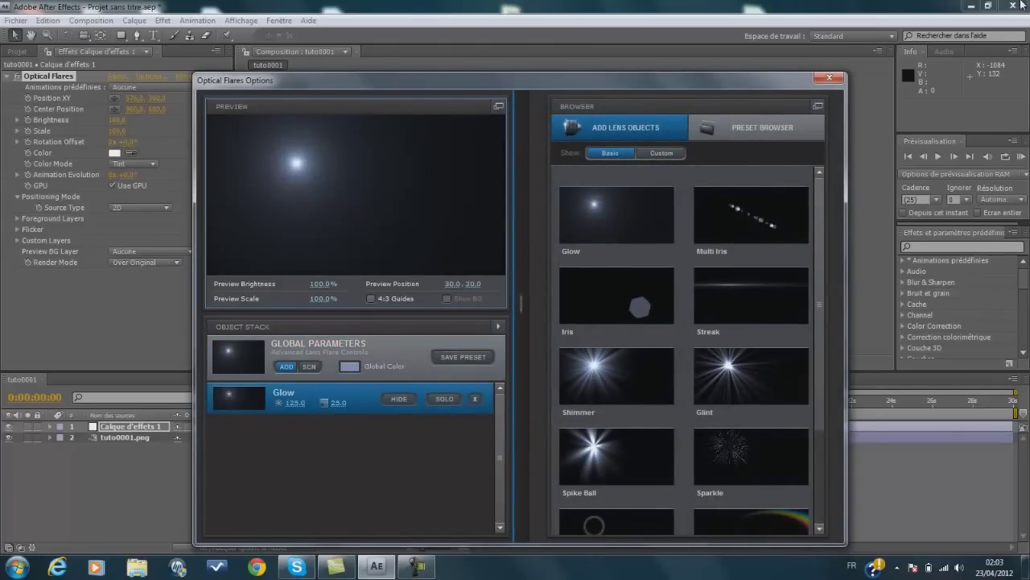
{"action": "left_click", "coordinate": [751, 295]}
{"action": "left_click", "coordinate": [347, 429]}
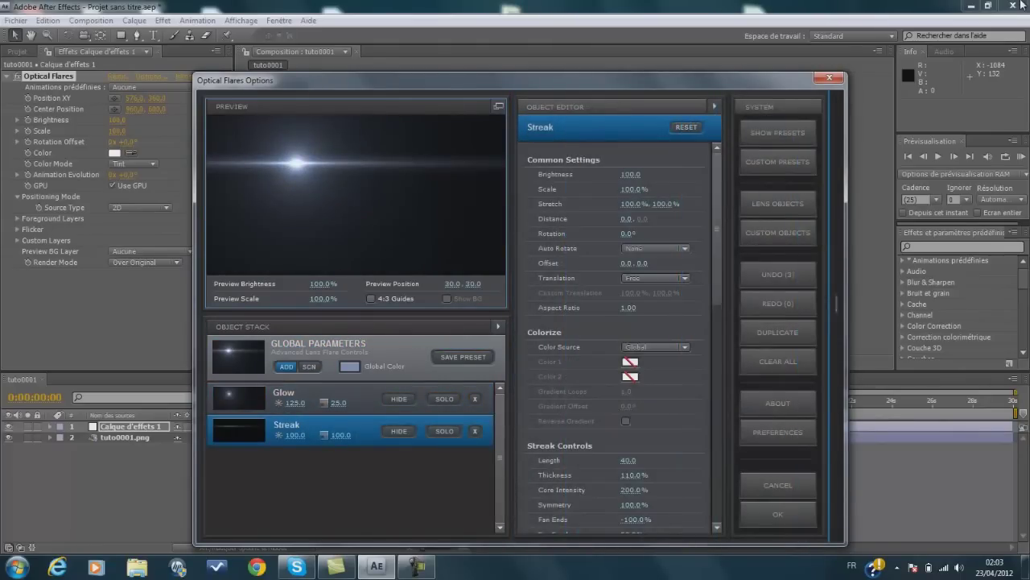
Step: Set the flare's global color to dark orange, R 131, G 67, B 4
{"action": "left_click", "coordinate": [350, 366]}
{"action": "left_click_drag", "start_coordinate": [407, 354], "coordinate": [407, 437]}
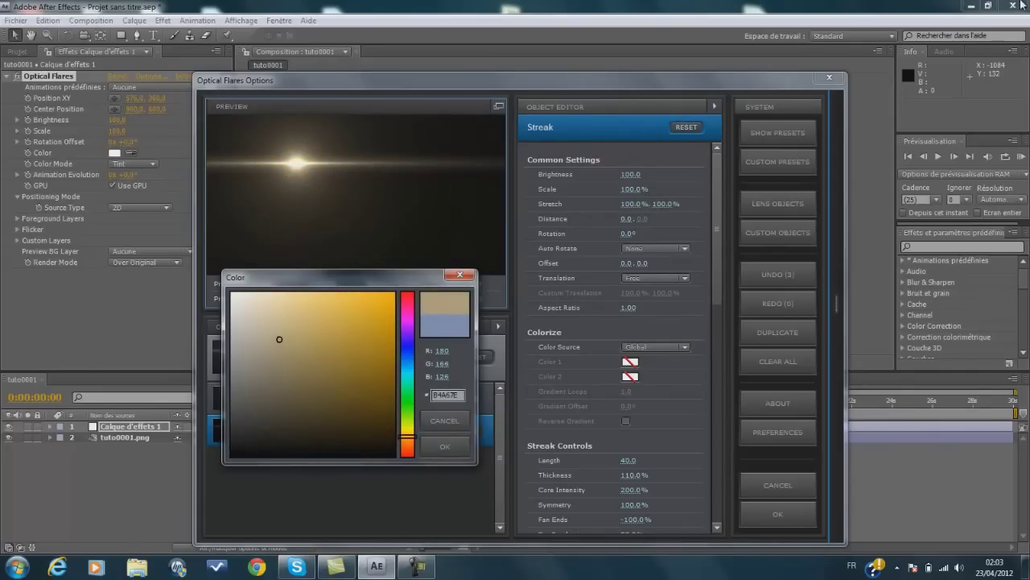
{"action": "left_click_drag", "start_coordinate": [280, 339], "coordinate": [389, 370]}
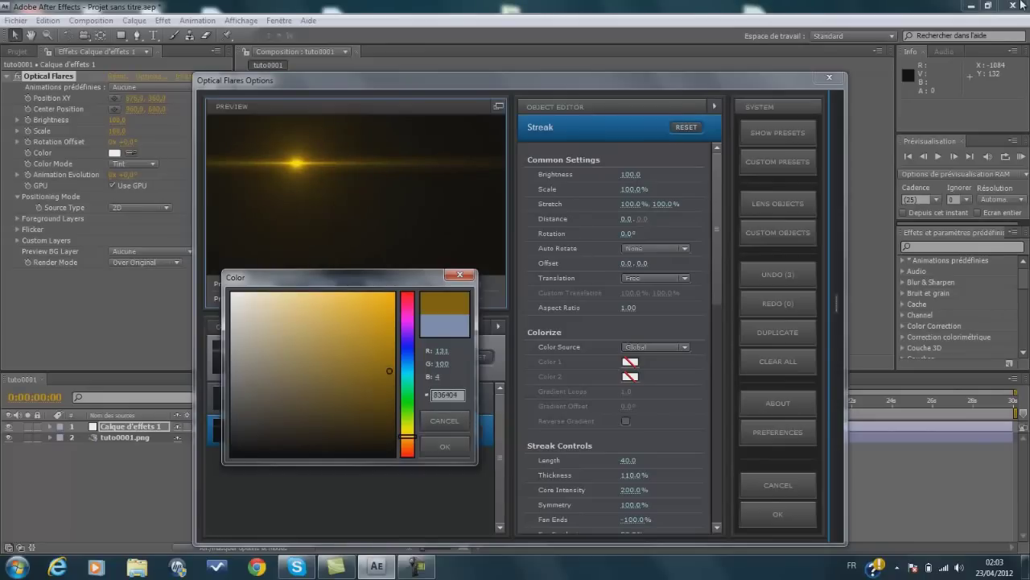
{"action": "left_click_drag", "start_coordinate": [407, 435], "coordinate": [407, 442]}
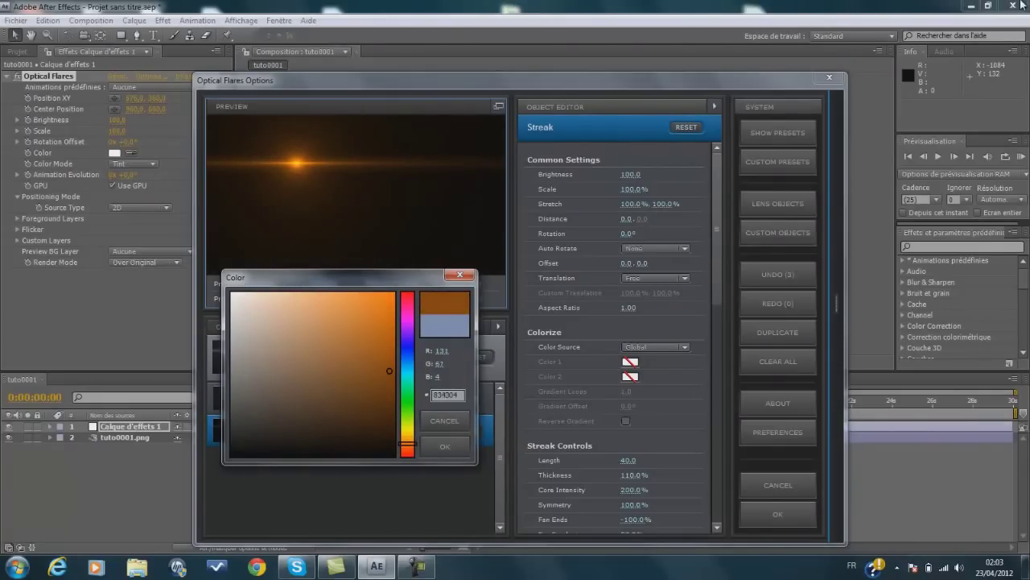
{"action": "left_click", "coordinate": [444, 446]}
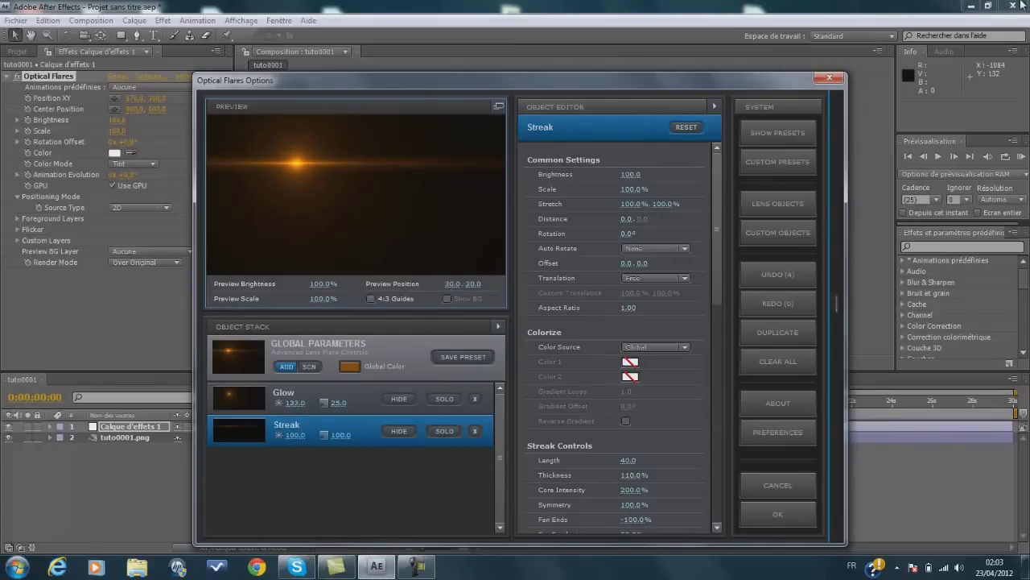
Step: Set the Glow brightness to 153.5, the Streak brightness to 133 and its scale to 198.5, and accept the flare options
{"action": "left_click_drag", "start_coordinate": [295, 402], "coordinate": [332, 402]}
{"action": "left_click_drag", "start_coordinate": [295, 434], "coordinate": [378, 435]}
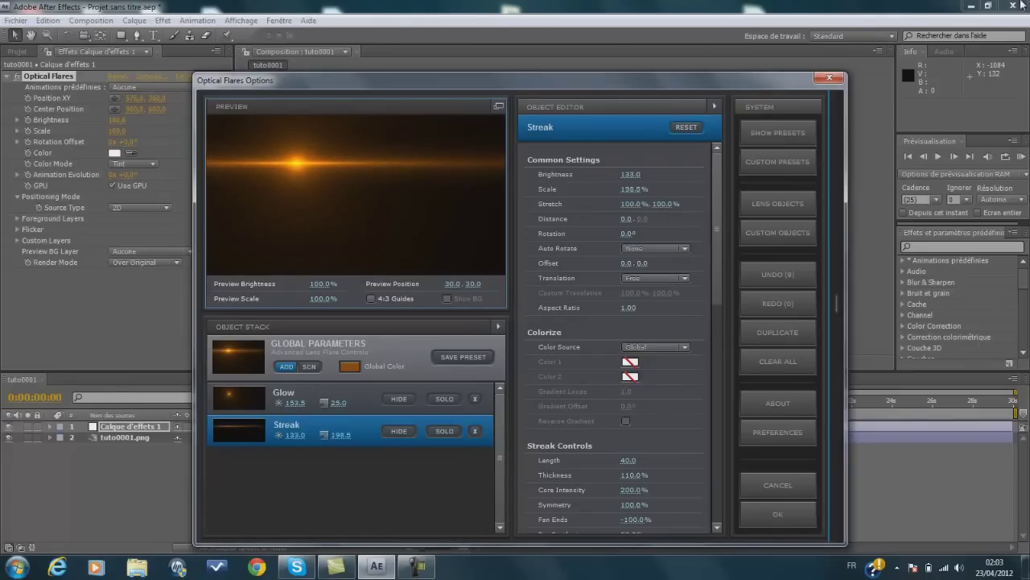
{"action": "left_click", "coordinate": [778, 513]}
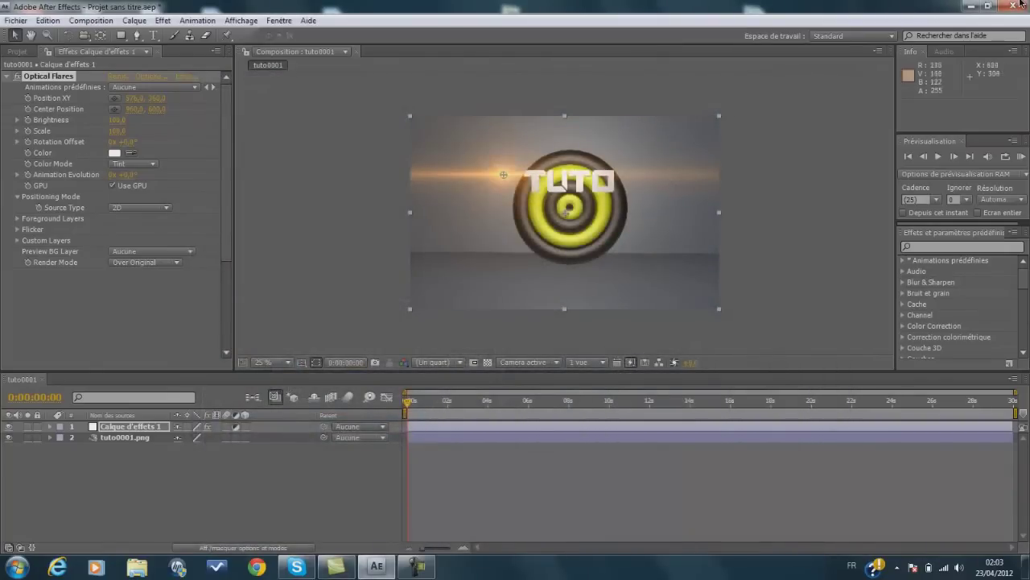
Step: Place the flare on the top edge of the logo's outer ring, at about 984, 212
{"action": "left_click_drag", "start_coordinate": [504, 174], "coordinate": [570, 150]}
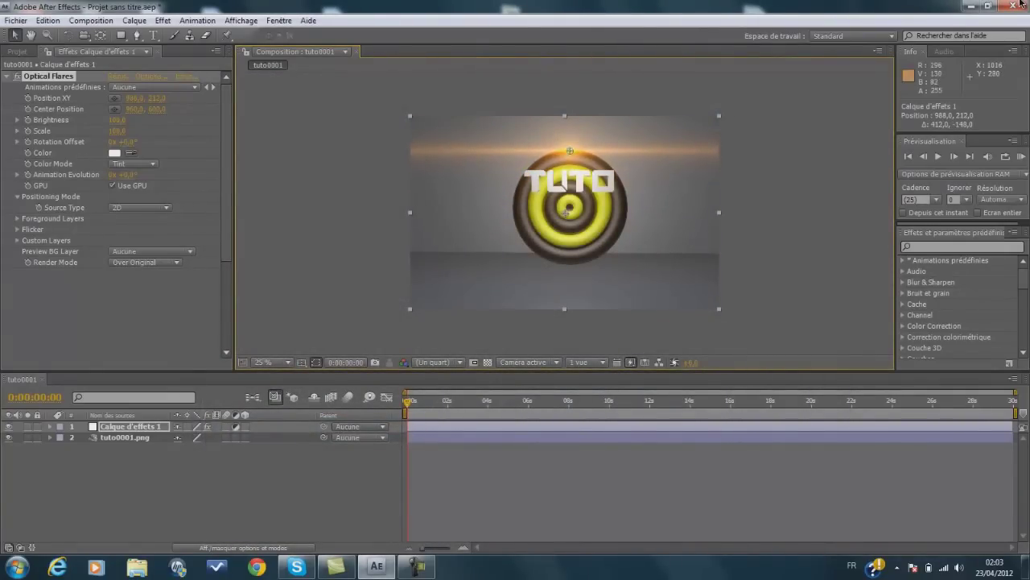
{"action": "scroll", "coordinate": [565, 211], "scroll_direction": "up", "scroll_amount": 4}
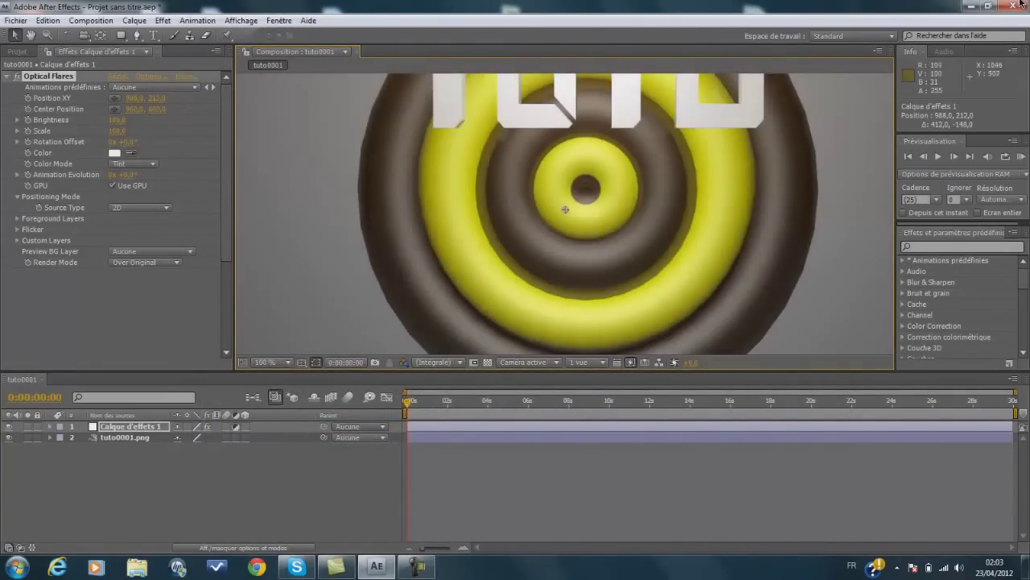
{"action": "scroll", "coordinate": [565, 212], "scroll_direction": "down", "scroll_amount": 2}
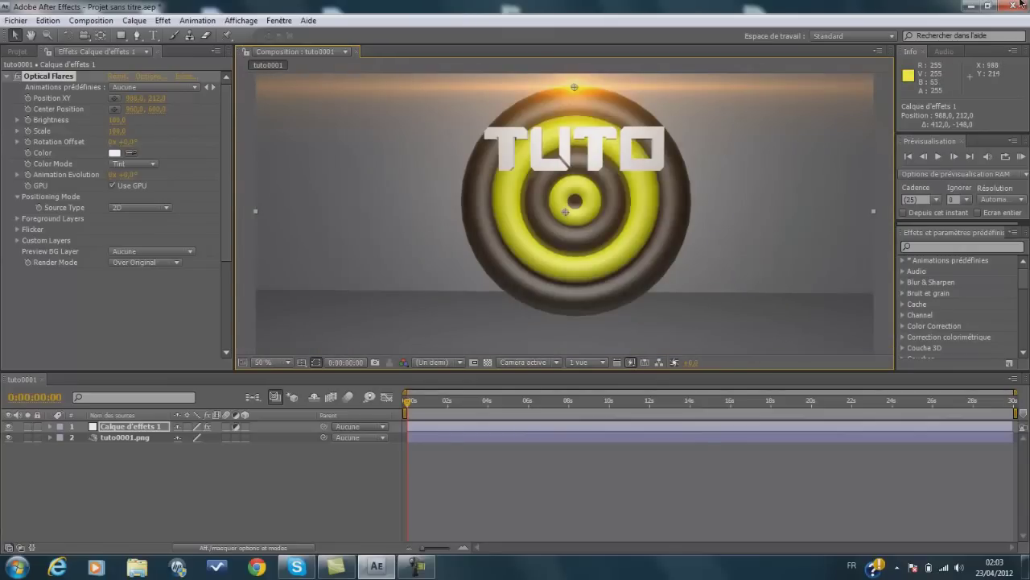
{"action": "left_click_drag", "start_coordinate": [574, 87], "coordinate": [573, 88]}
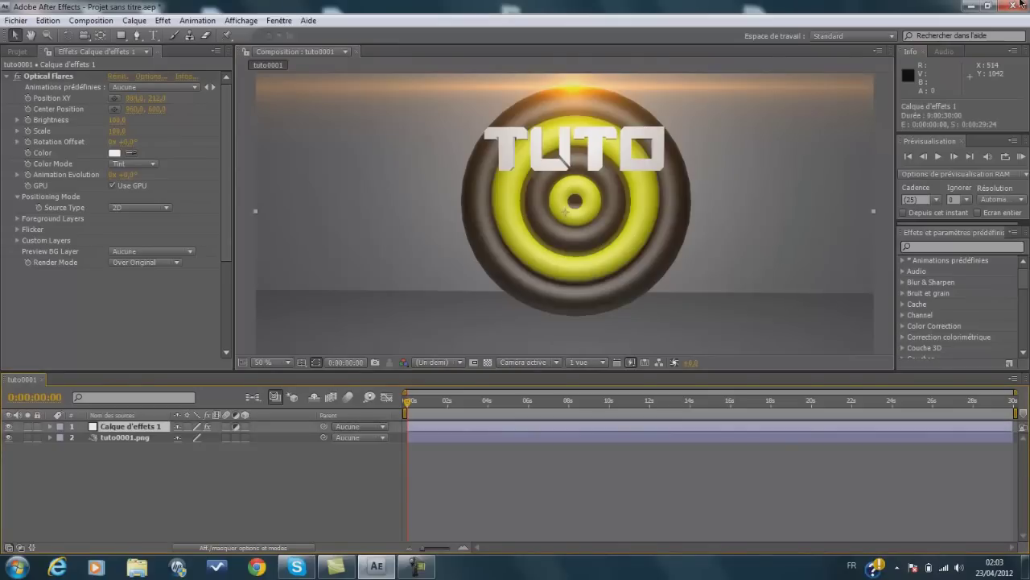
Step: Duplicate the flare layer and place the copy's flare at the bottom edge of the outer ring, at about 996, 930
{"action": "key", "text": "ctrl+c"}
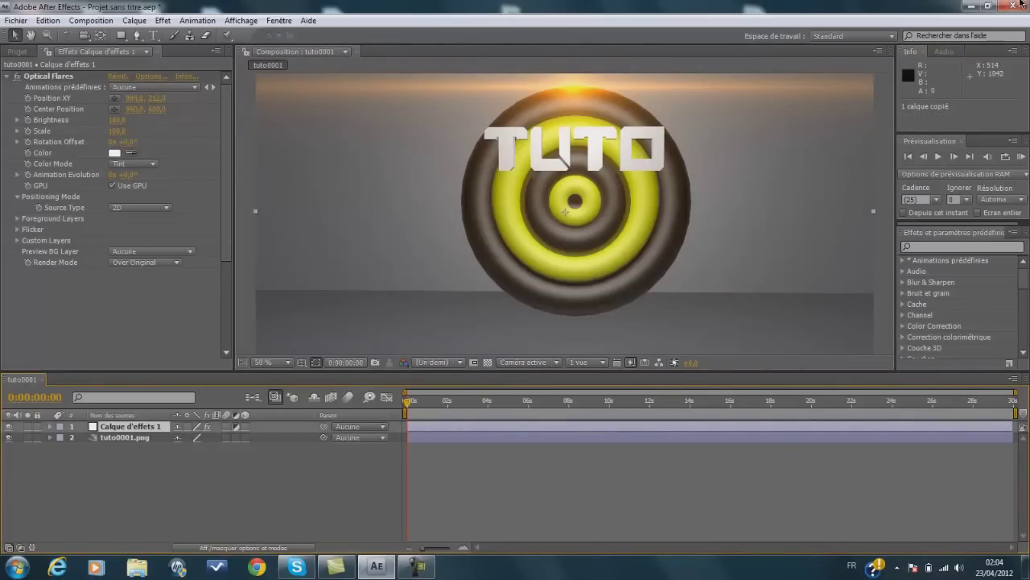
{"action": "key", "text": "ctrl+v"}
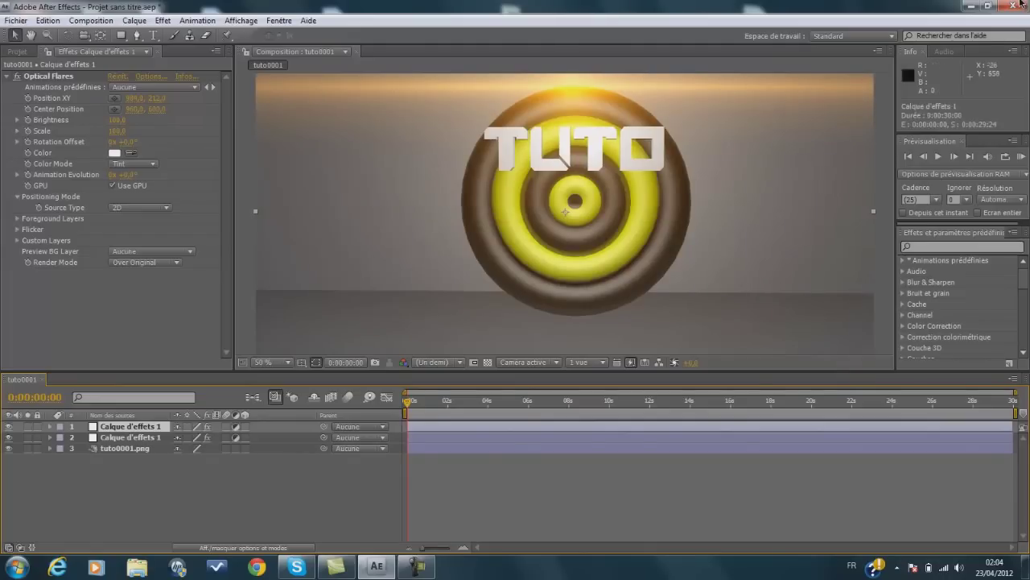
{"action": "left_click", "coordinate": [48, 75]}
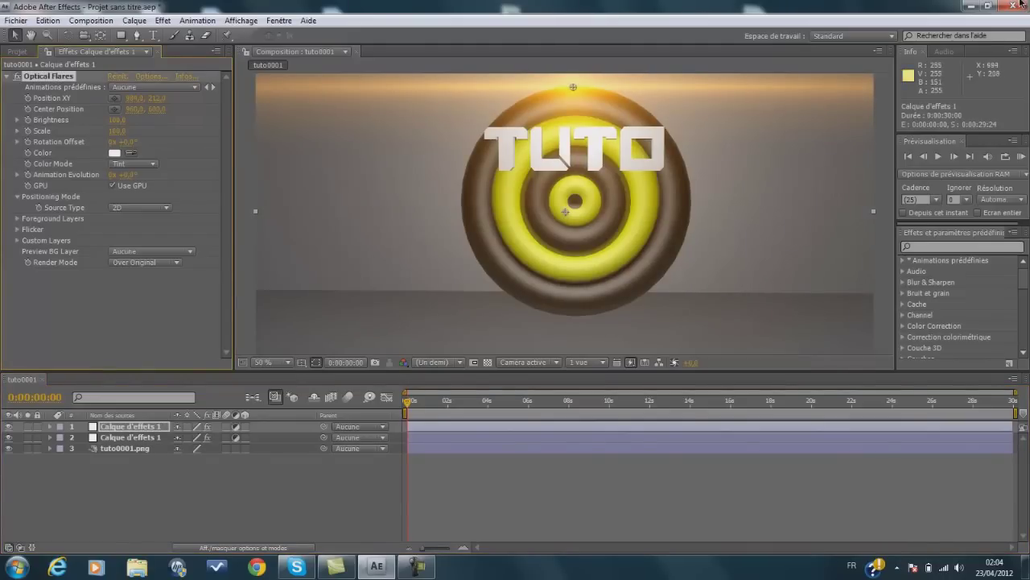
{"action": "left_click_drag", "start_coordinate": [573, 86], "coordinate": [576, 318]}
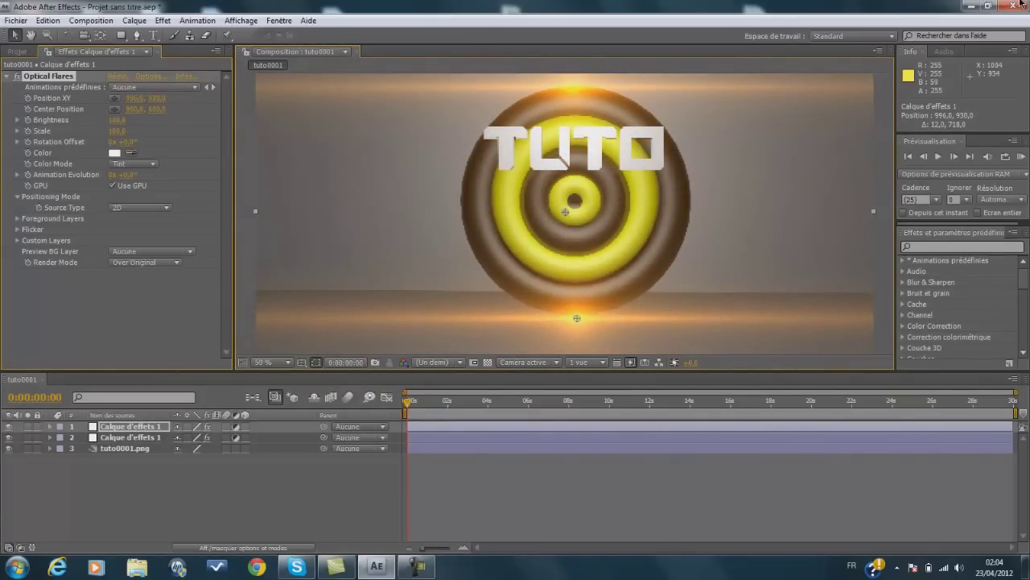
{"action": "scroll", "coordinate": [485, 158], "scroll_direction": "down", "scroll_amount": 2}
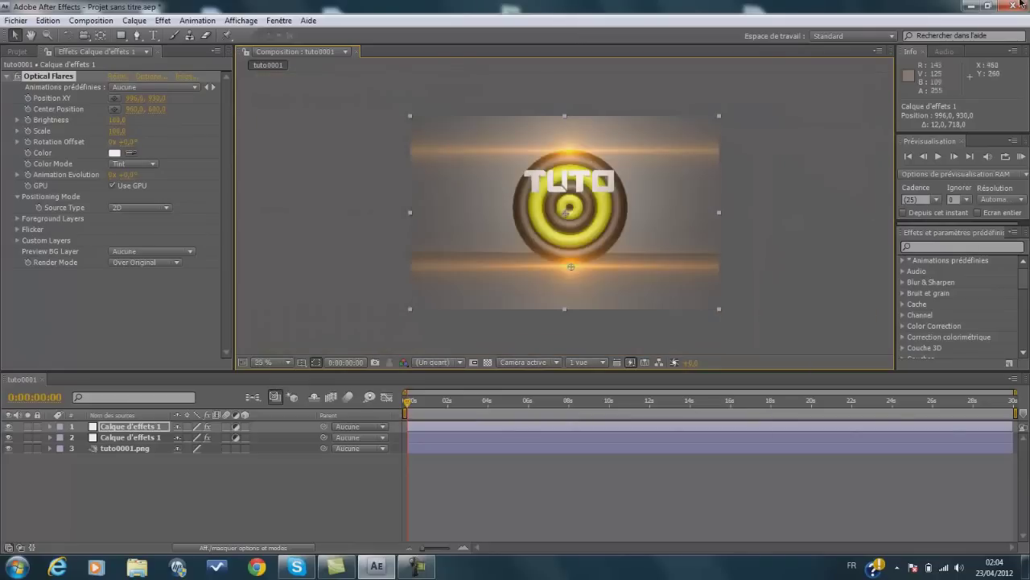
Step: Create a new adjustment layer above the two flare layers and apply the Magic Bullet Looks effect to it
{"action": "left_click", "coordinate": [193, 492]}
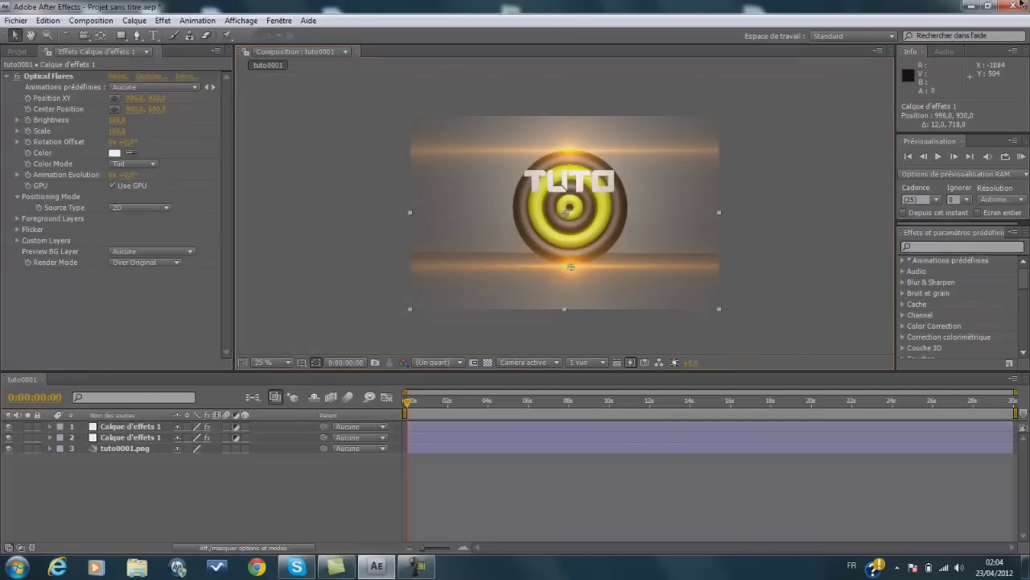
{"action": "left_click", "coordinate": [135, 21]}
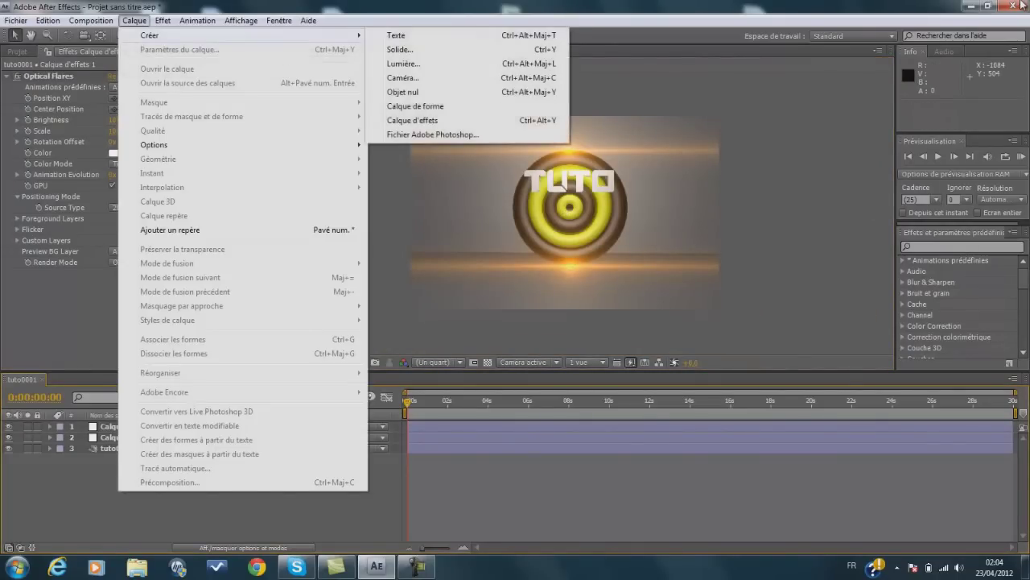
{"action": "left_click", "coordinate": [412, 120]}
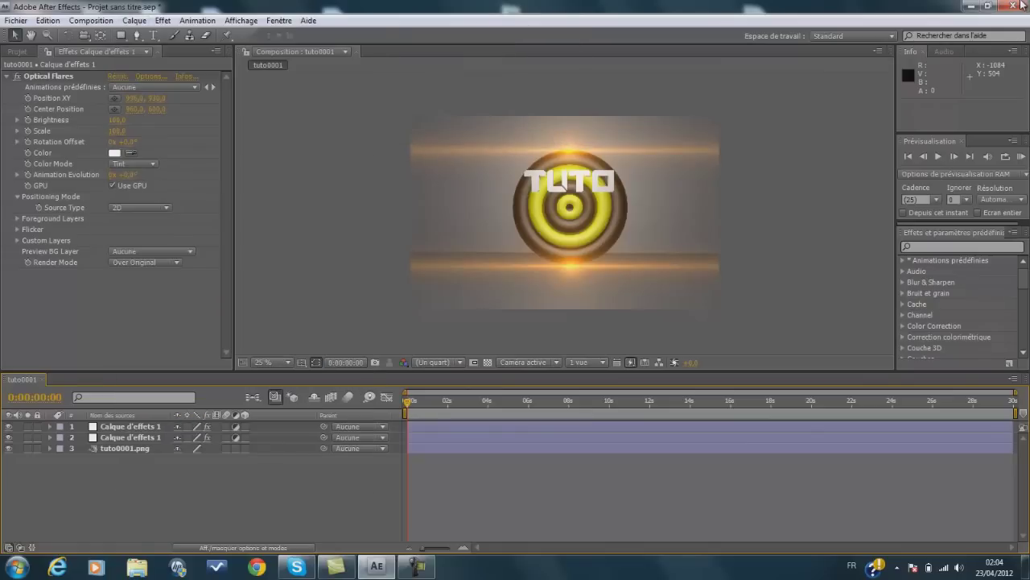
{"action": "key", "text": "alt+t"}
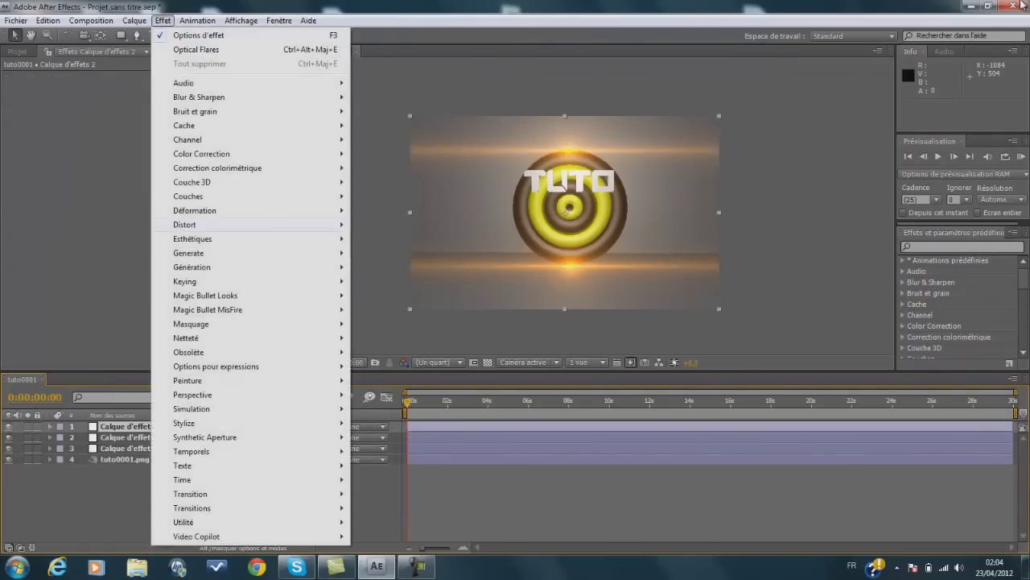
{"action": "key", "text": "Right"}
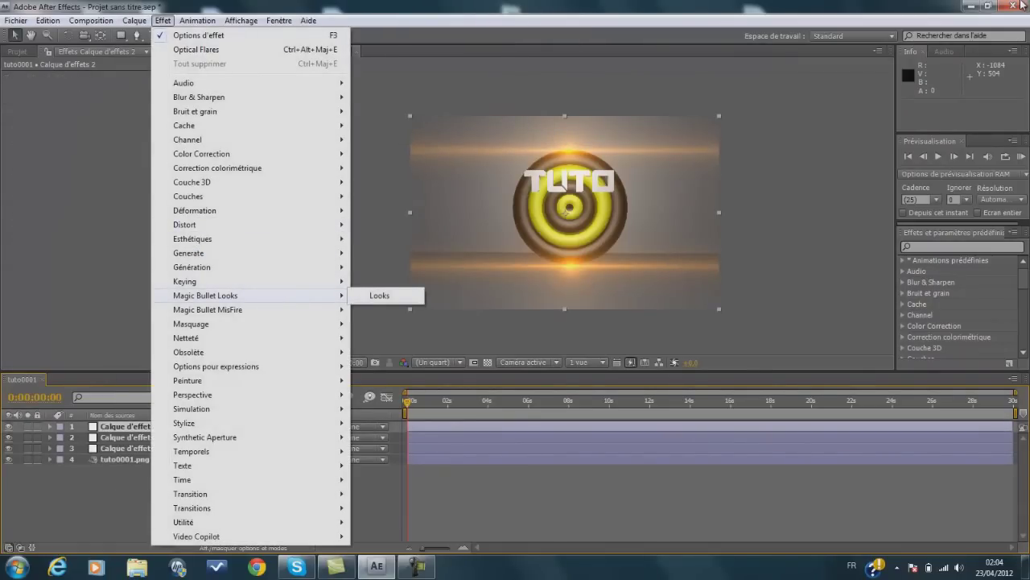
{"action": "key", "text": "Return"}
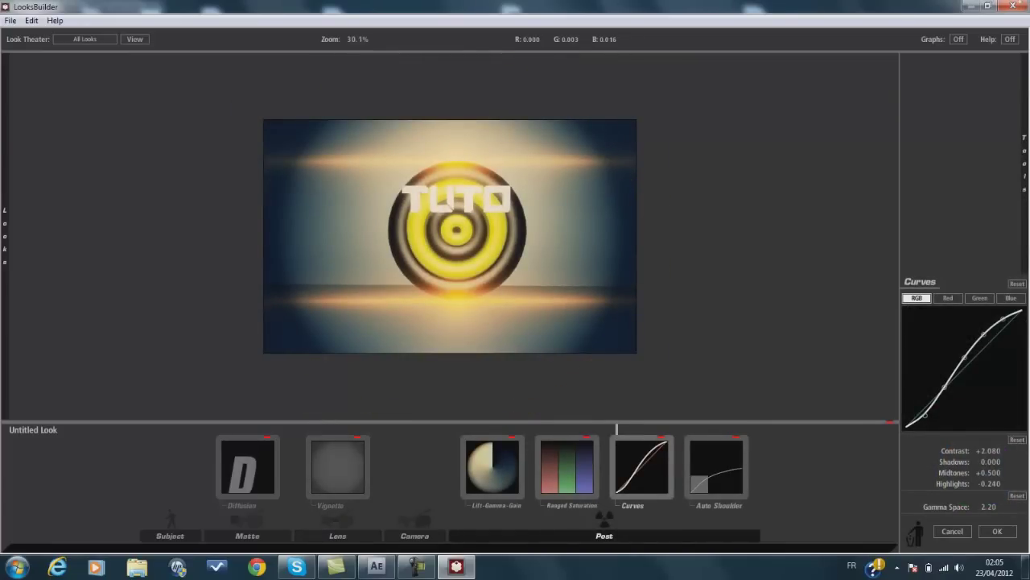
Step: Reshape the look's RGB curve with darker shadows and raised midtones for stronger contrast, and return to the composition with the look applied
{"action": "mouse_move", "coordinate": [925, 415]}
{"action": "left_mouse_down"}
{"action": "mouse_move", "coordinate": [944, 402]}
{"action": "mouse_move", "coordinate": [945, 427]}
{"action": "mouse_move", "coordinate": [925, 404]}
{"action": "mouse_move", "coordinate": [924, 427]}
{"action": "left_mouse_up"}
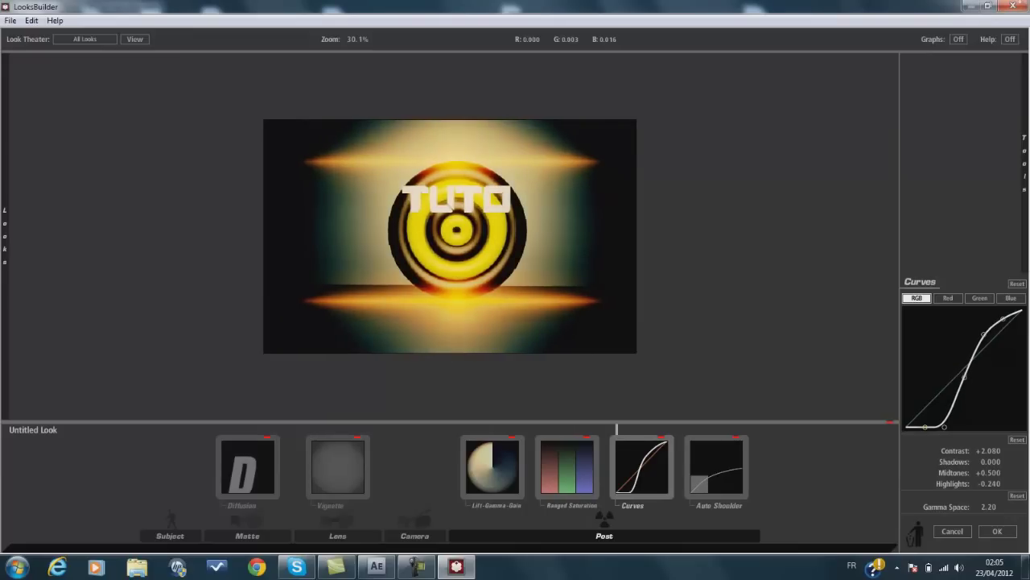
{"action": "mouse_move", "coordinate": [965, 352]}
{"action": "left_mouse_down"}
{"action": "mouse_move", "coordinate": [964, 312]}
{"action": "mouse_move", "coordinate": [964, 343]}
{"action": "left_mouse_up"}
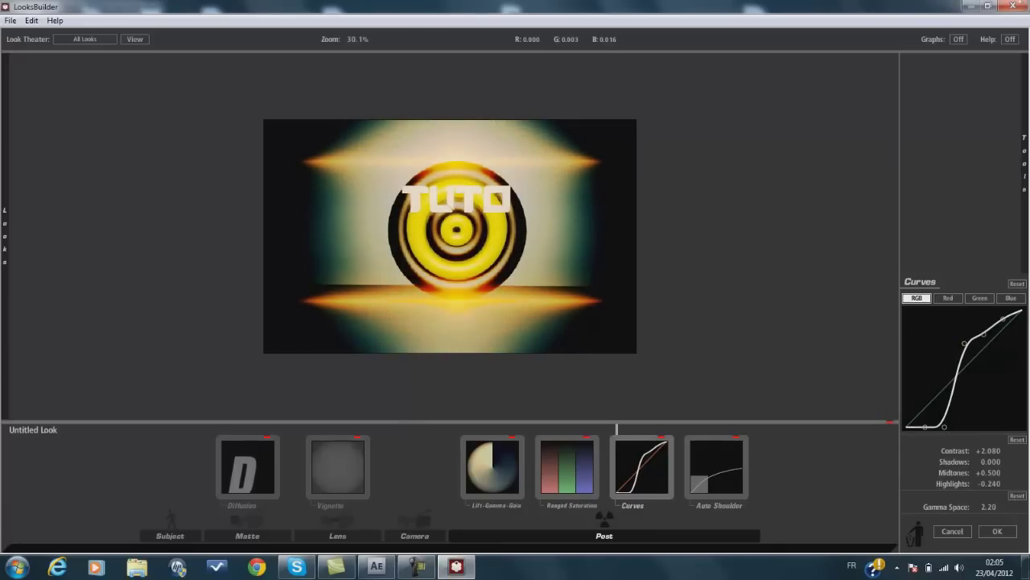
{"action": "left_click_drag", "start_coordinate": [944, 427], "coordinate": [944, 407]}
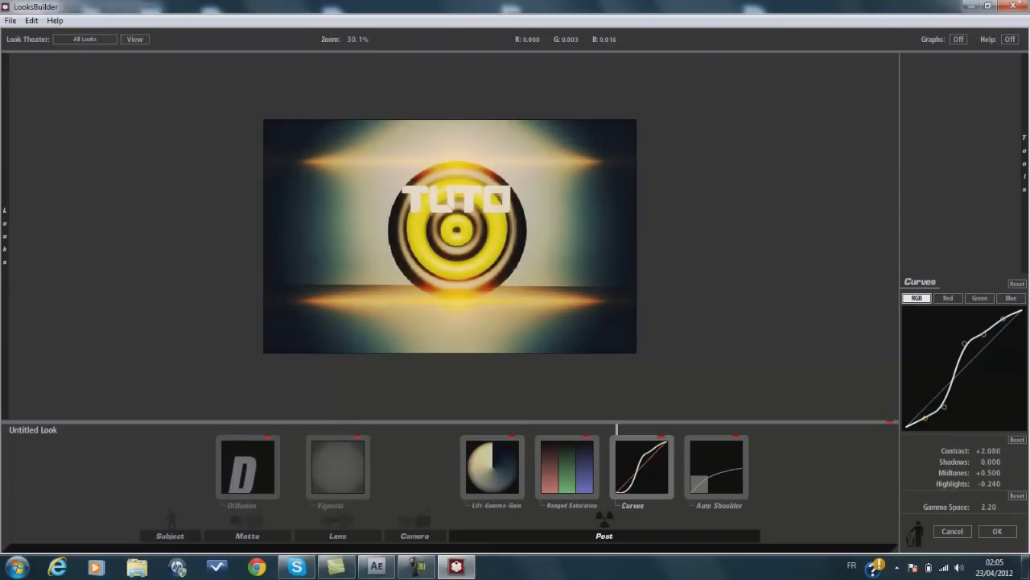
{"action": "left_click_drag", "start_coordinate": [925, 417], "coordinate": [925, 418]}
{"action": "left_click", "coordinate": [1020, 6]}
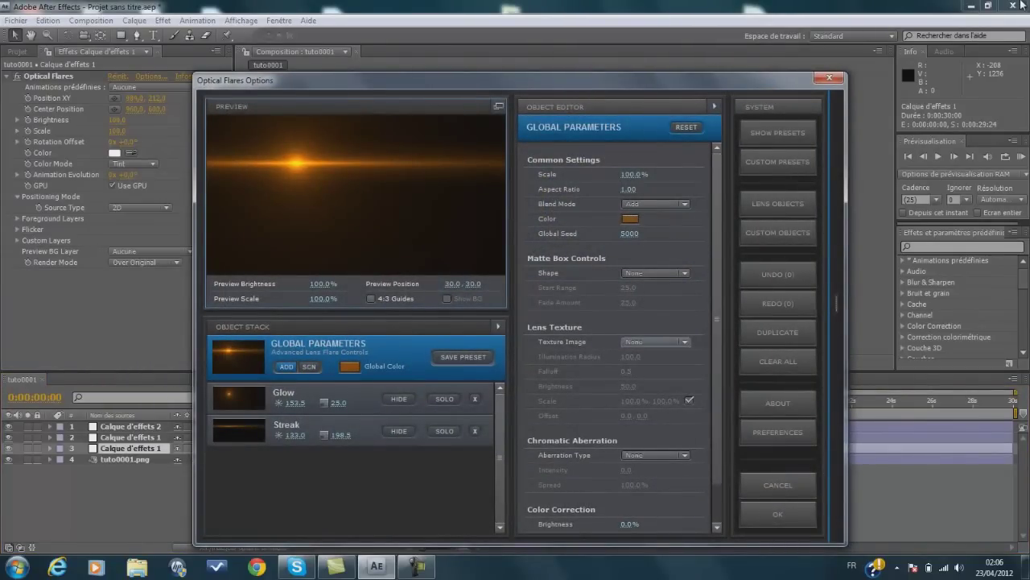
Step: Try the Grainy and Dirty lens textures on the upper flare, choose Dodgy instead, and accept the flare options
{"action": "left_click", "coordinate": [656, 342]}
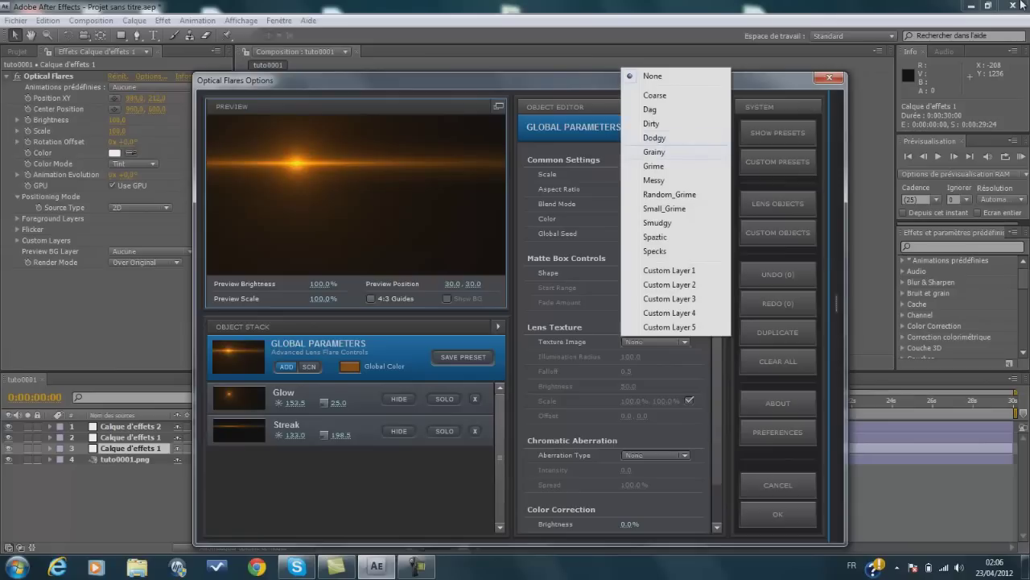
{"action": "left_click", "coordinate": [654, 152]}
{"action": "left_click", "coordinate": [656, 342]}
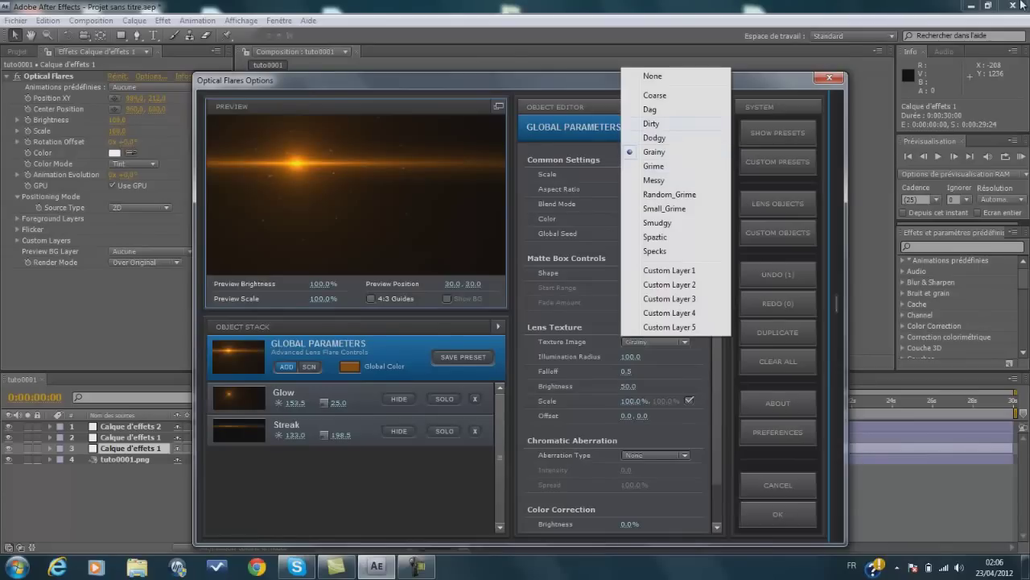
{"action": "left_click", "coordinate": [651, 123]}
{"action": "left_click", "coordinate": [656, 342]}
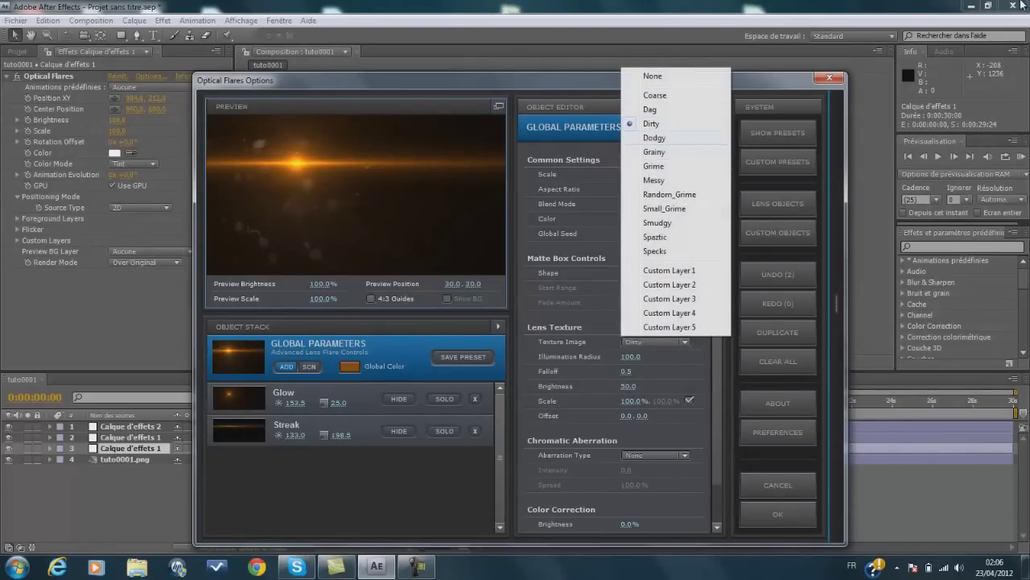
{"action": "left_click", "coordinate": [654, 138]}
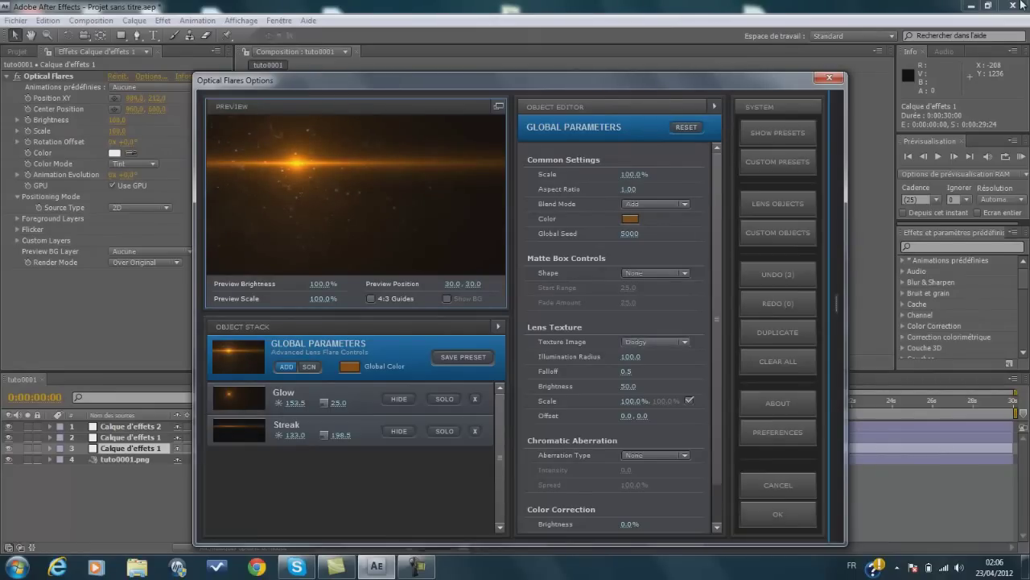
{"action": "left_click", "coordinate": [777, 514]}
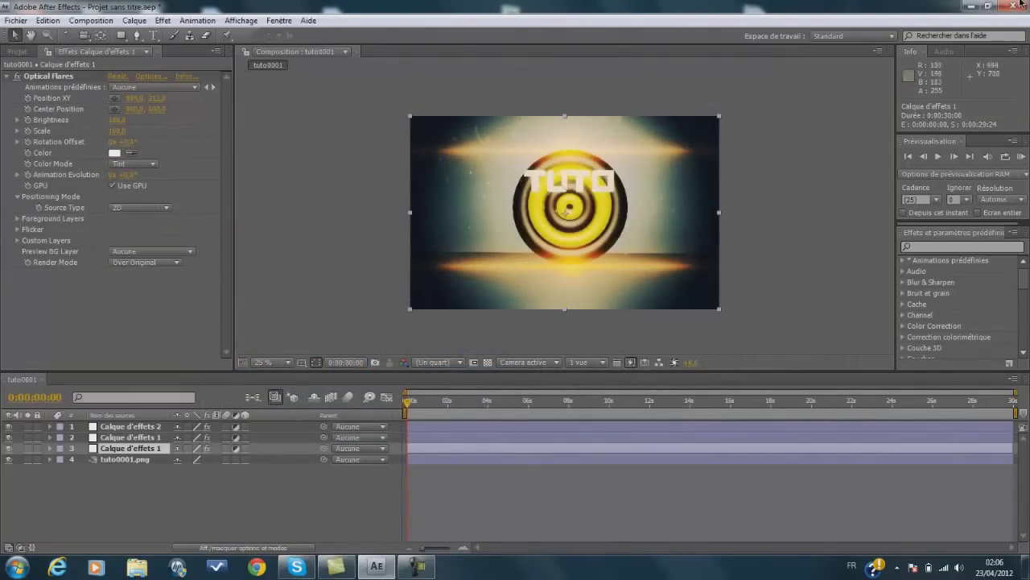
Step: Set the lower flare's lens texture image to Grainy and accept the flare options
{"action": "key", "text": "ctrl+Up"}
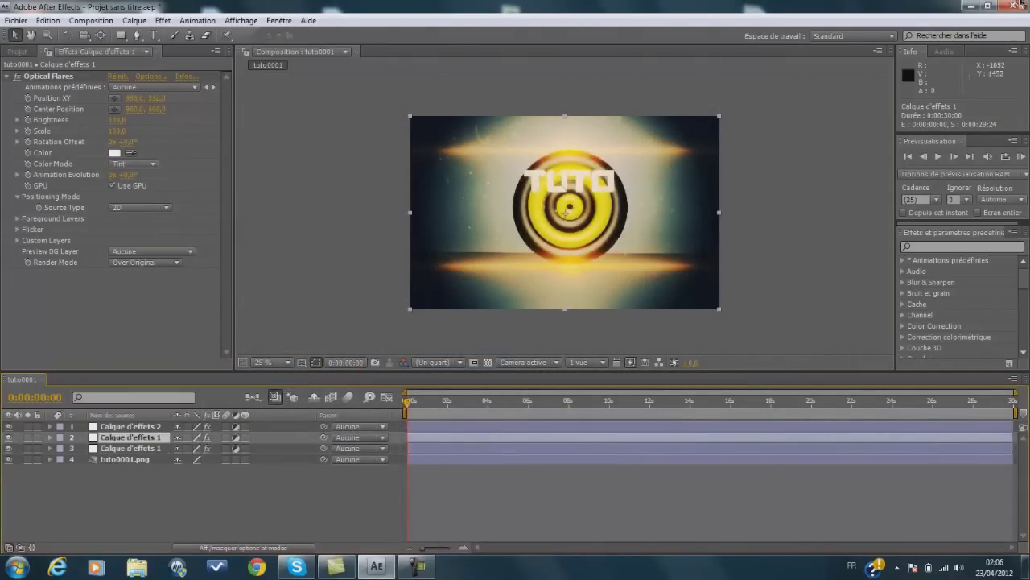
{"action": "left_click", "coordinate": [151, 77]}
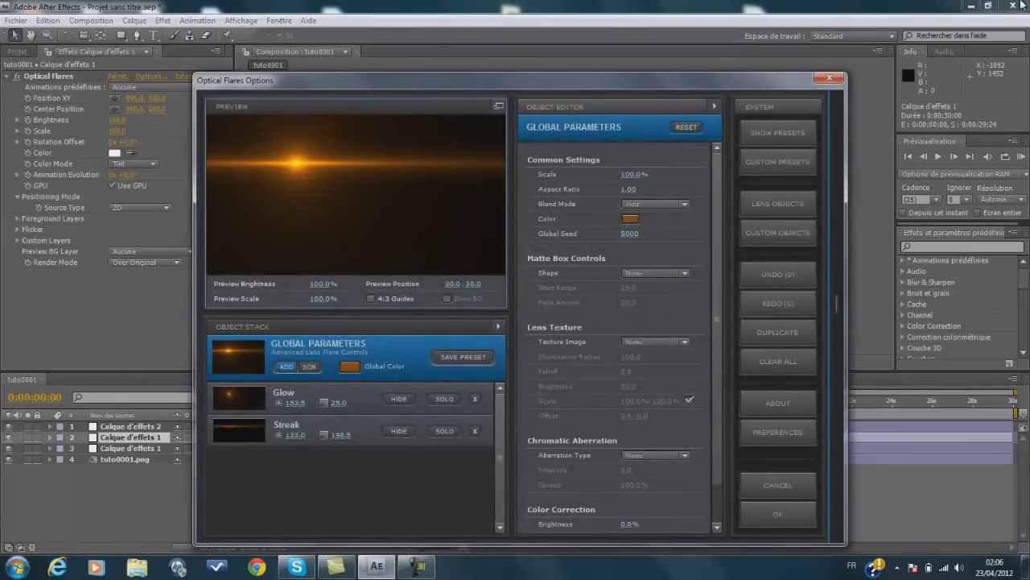
{"action": "left_click", "coordinate": [656, 341]}
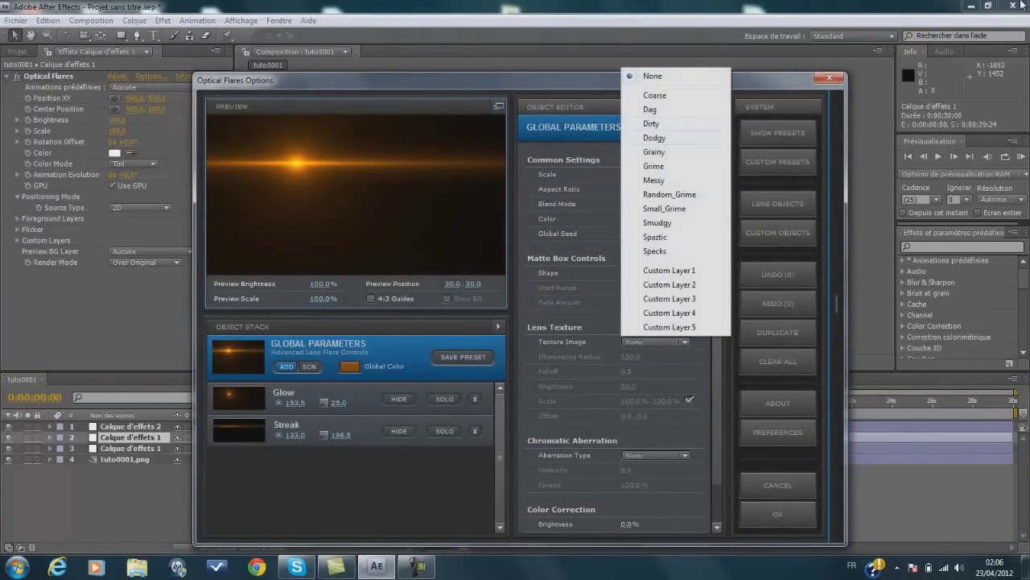
{"action": "left_click", "coordinate": [655, 151]}
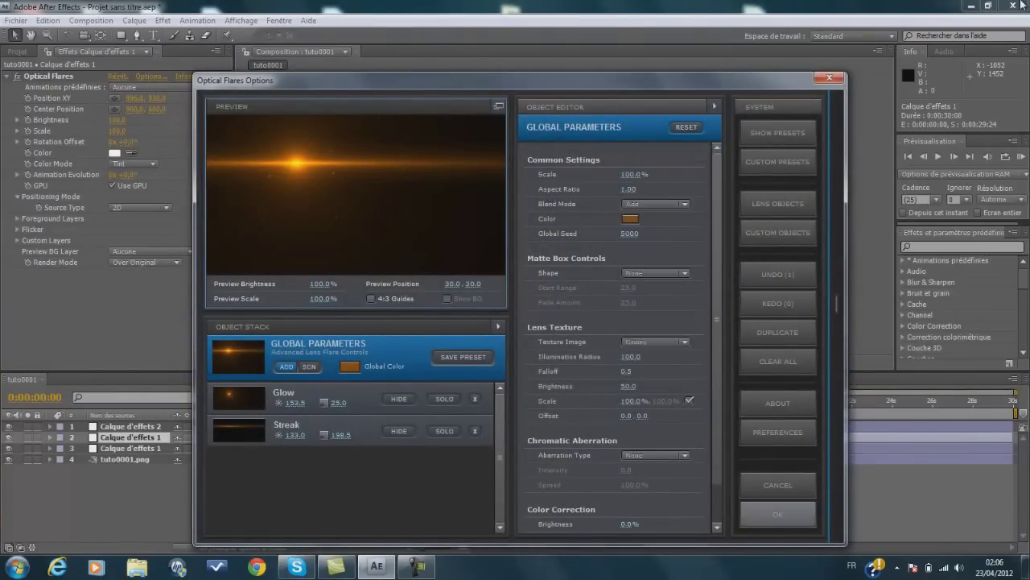
{"action": "left_click", "coordinate": [777, 514]}
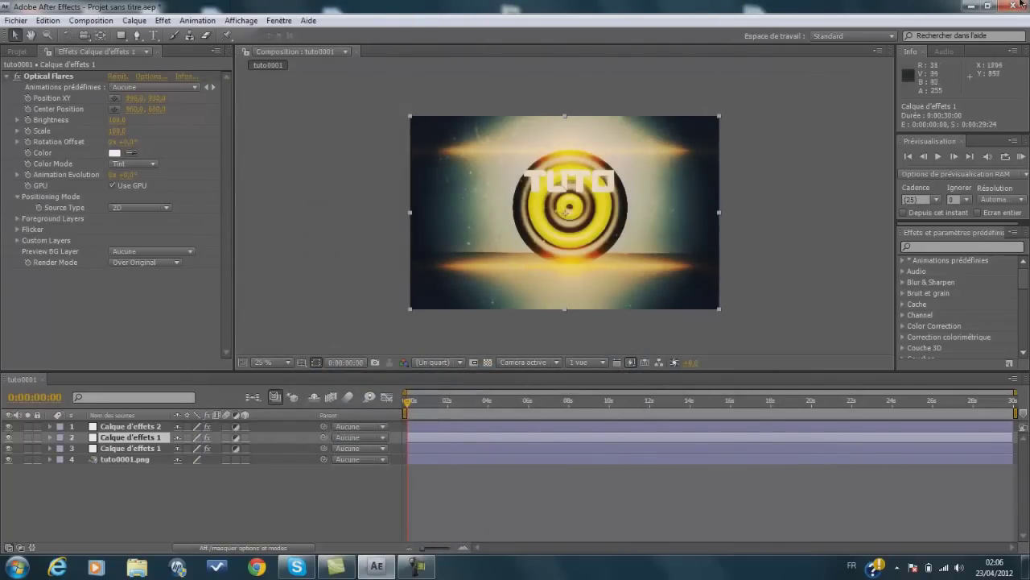
{"action": "scroll", "coordinate": [722, 221], "scroll_direction": "up", "scroll_amount": 3}
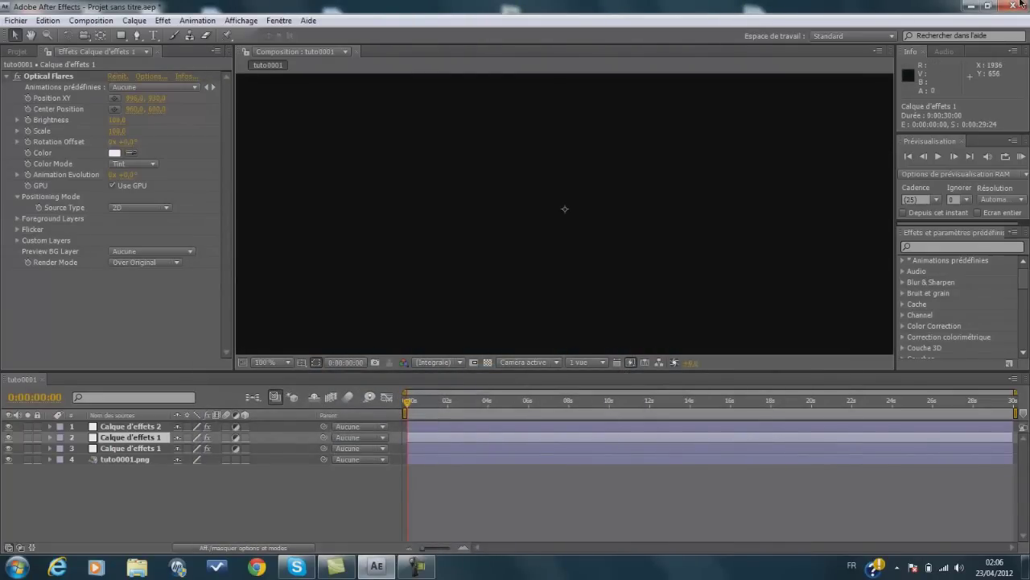
{"action": "scroll", "coordinate": [686, 231], "scroll_direction": "down", "scroll_amount": 1}
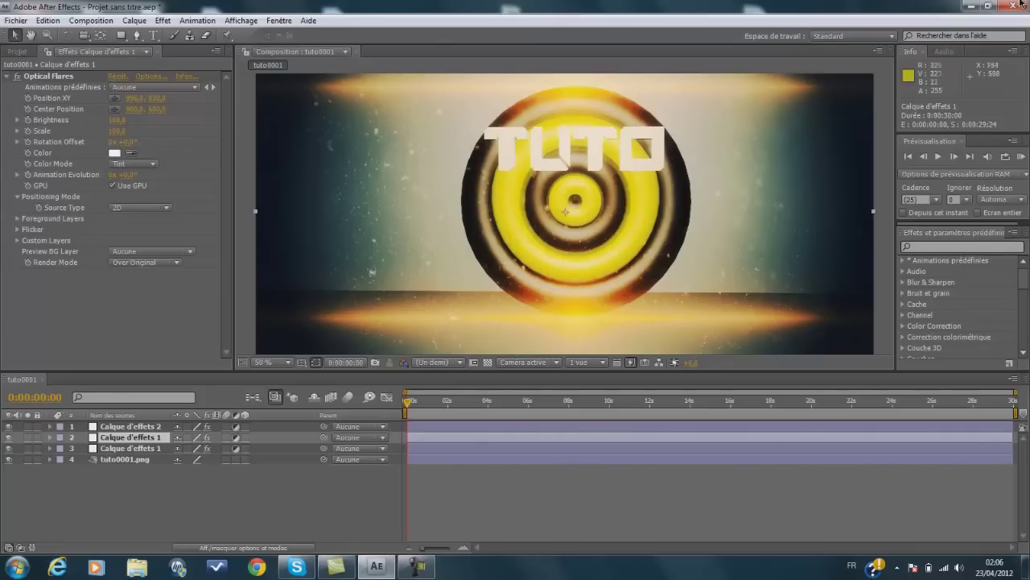
{"action": "key", "text": "comma"}
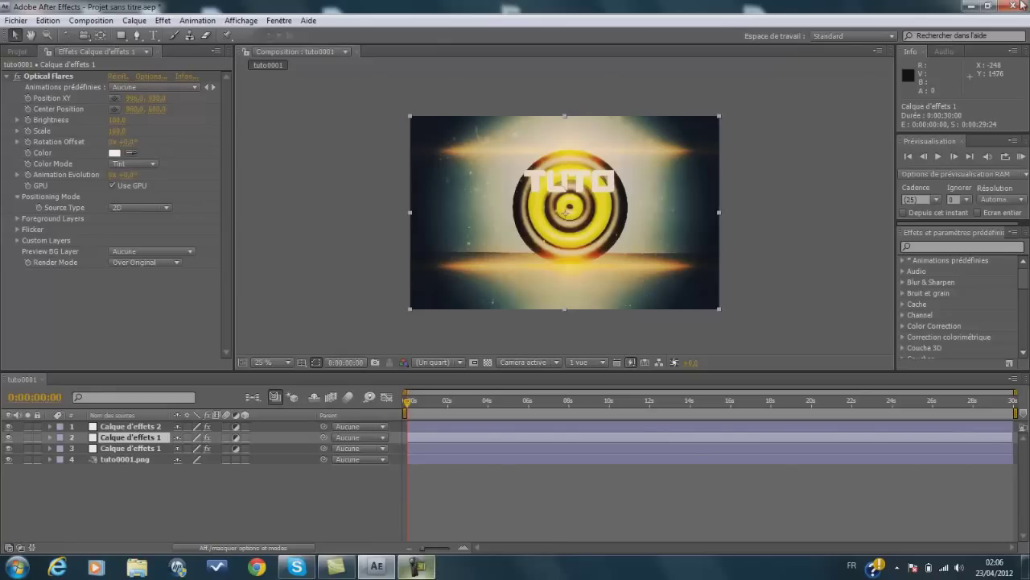
{"action": "left_click", "coordinate": [417, 566]}
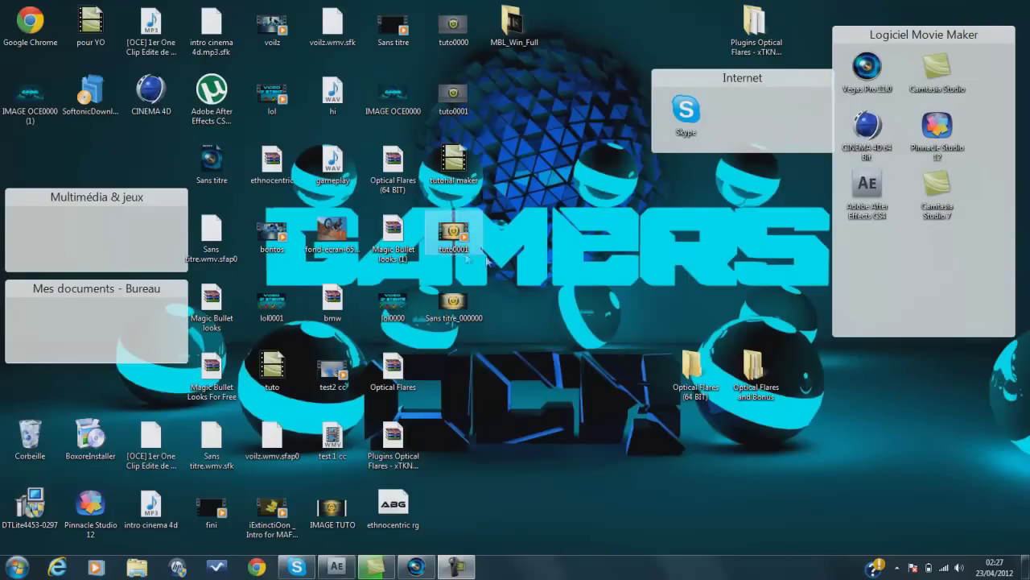
Step: Delete the Sans titre_000000 image from the desktop
{"action": "left_click", "coordinate": [453, 303]}
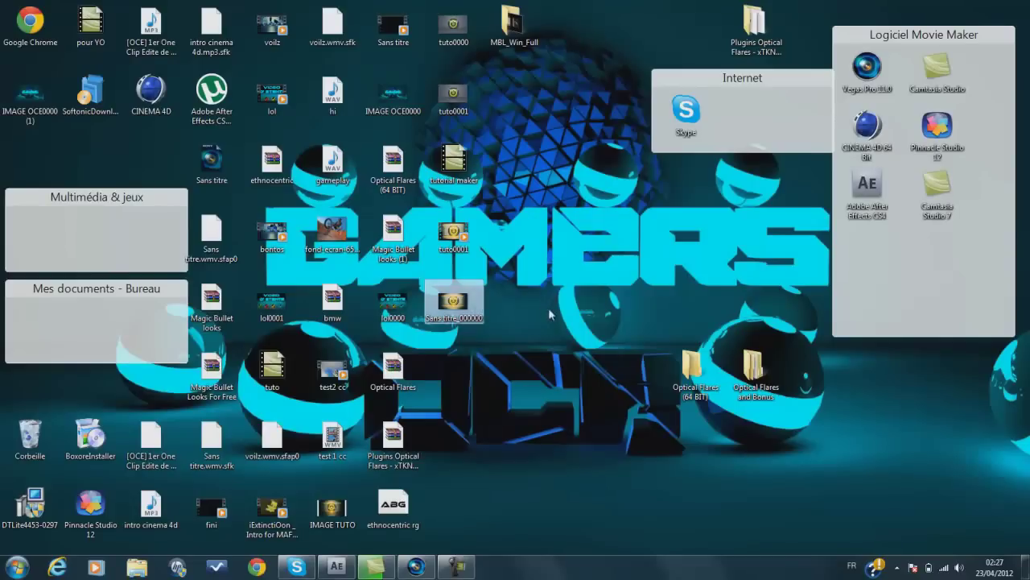
{"action": "key", "text": "Delete"}
{"action": "left_click", "coordinate": [560, 335]}
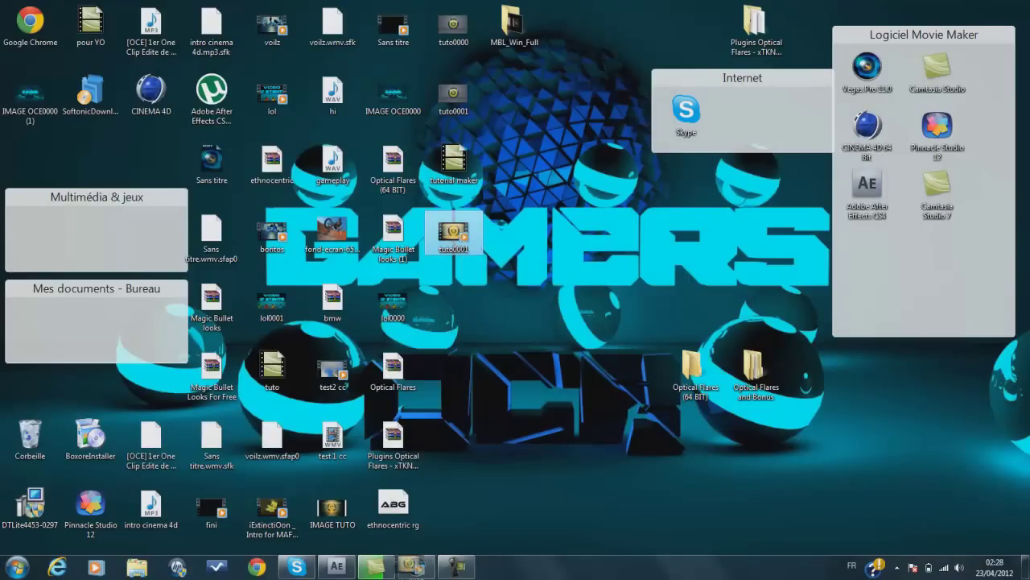
Step: Bring the desktop's tuto0001 video into the Vegas Pro project media and delete the existing clip from the video track
{"action": "left_click_drag", "start_coordinate": [414, 565], "coordinate": [256, 100]}
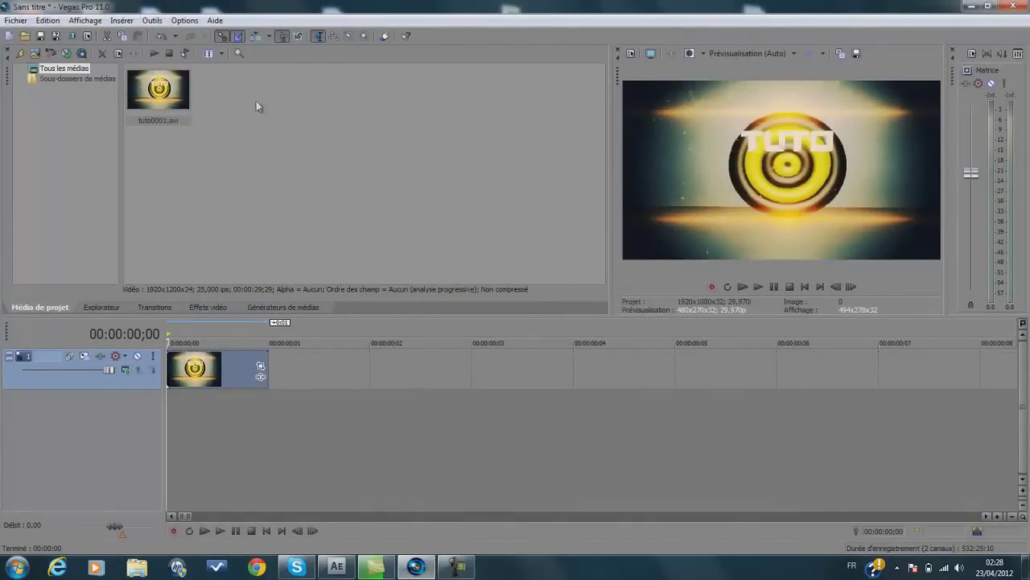
{"action": "left_click", "coordinate": [170, 106]}
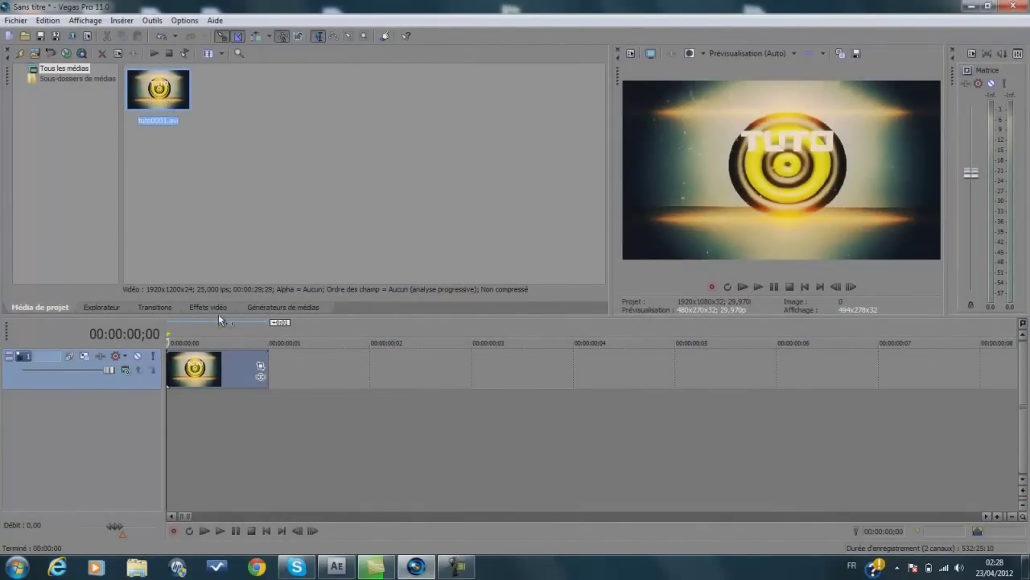
{"action": "left_click", "coordinate": [222, 386]}
{"action": "key", "text": "Delete"}
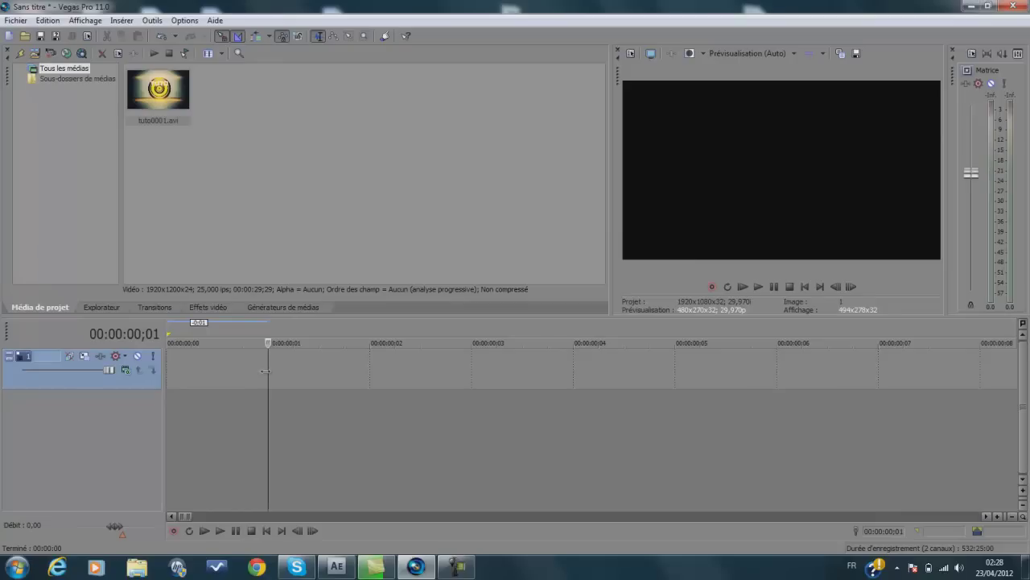
{"action": "key", "text": "Home"}
Step: Place tuto0001.avi from the project media at the very start of the video track
{"action": "left_click", "coordinate": [152, 122]}
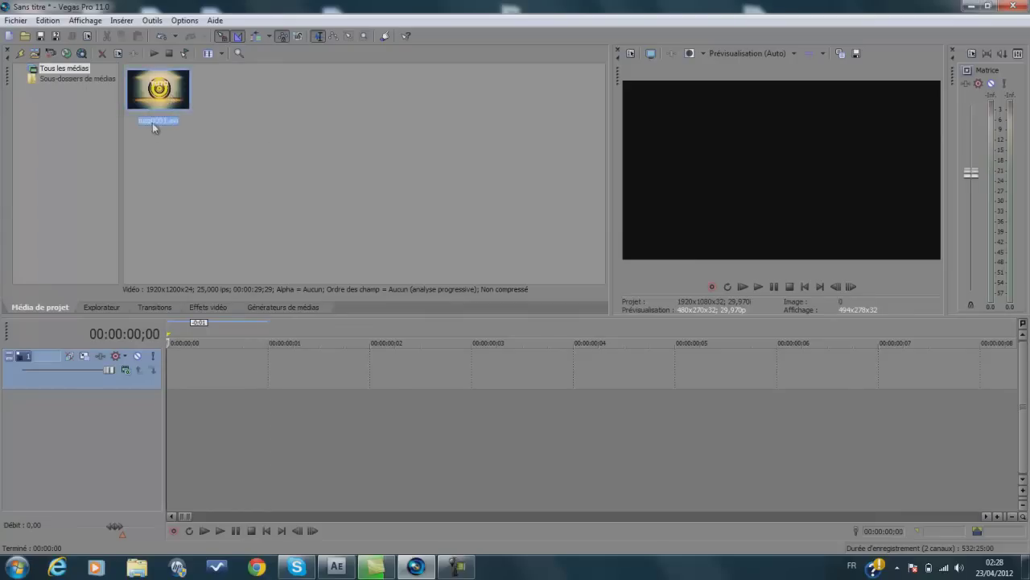
{"action": "left_click_drag", "start_coordinate": [153, 101], "coordinate": [223, 119]}
{"action": "left_click_drag", "start_coordinate": [164, 92], "coordinate": [181, 382]}
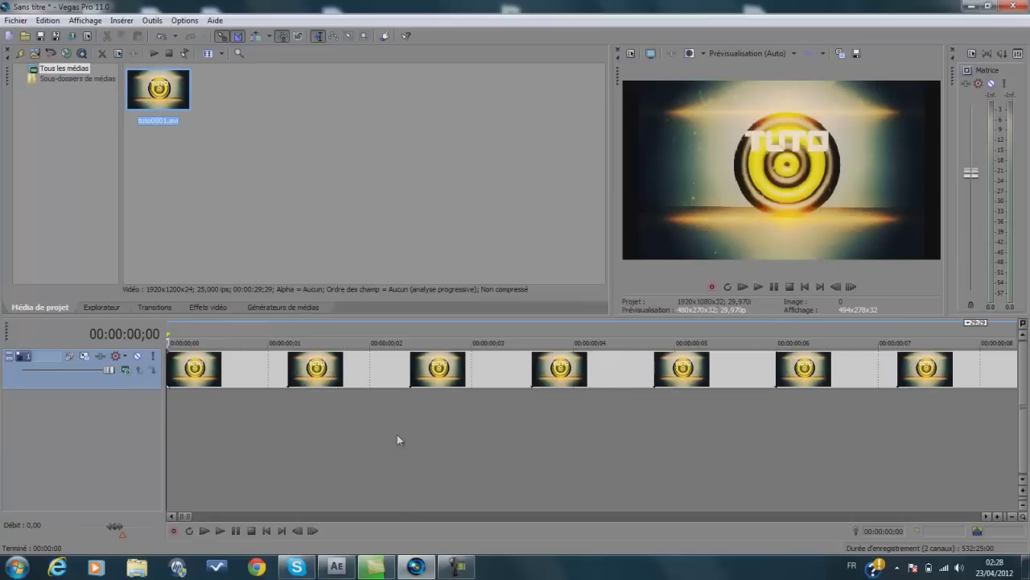
Step: Trim the end of the tuto0001 clip so it lasts about 1 second
{"action": "left_click", "coordinate": [267, 451]}
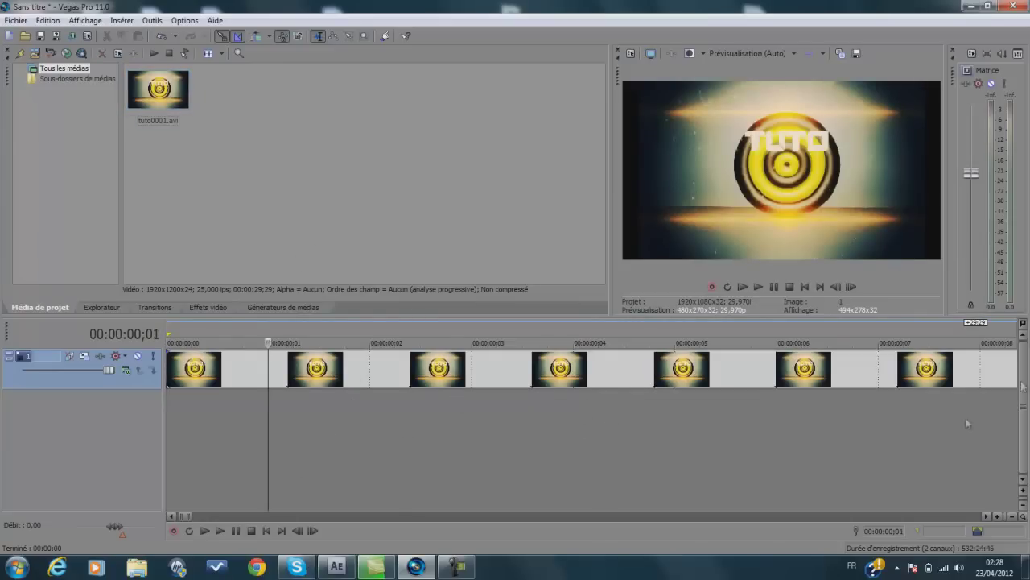
{"action": "left_click", "coordinate": [973, 374]}
{"action": "scroll", "coordinate": [313, 419], "scroll_direction": "down", "scroll_amount": 5}
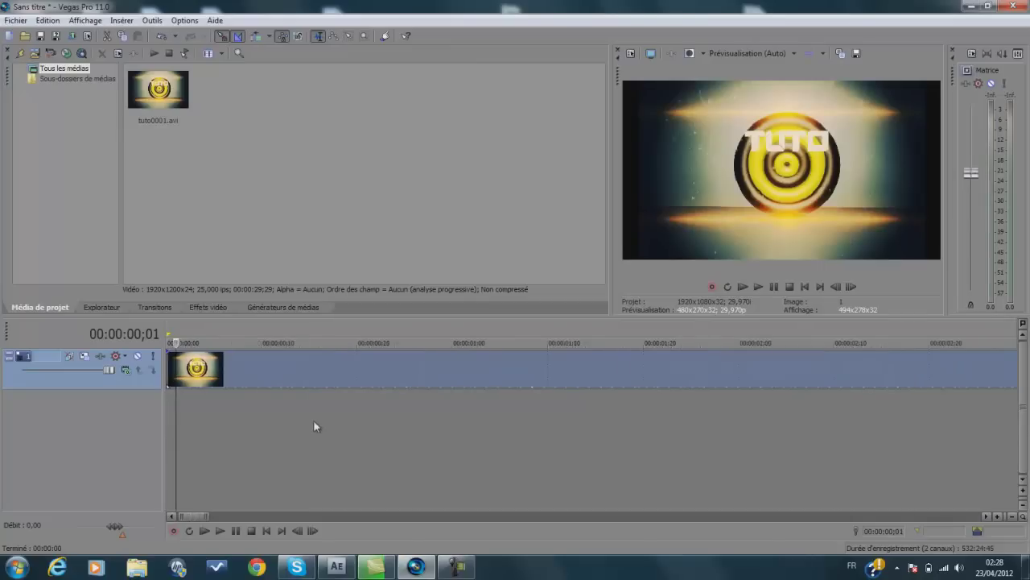
{"action": "scroll", "coordinate": [371, 419], "scroll_direction": "down", "scroll_amount": 5}
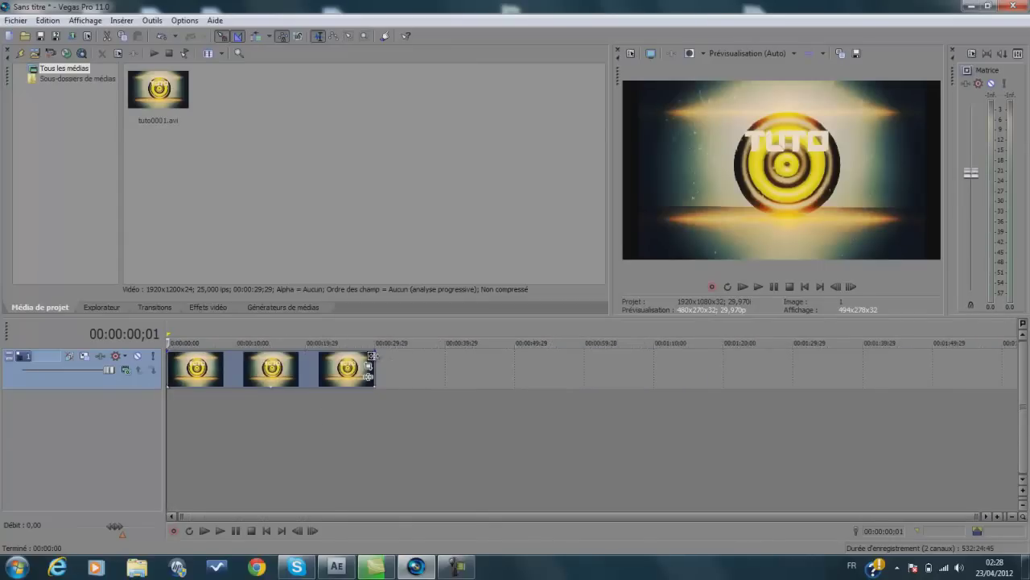
{"action": "left_click_drag", "start_coordinate": [369, 375], "coordinate": [180, 370]}
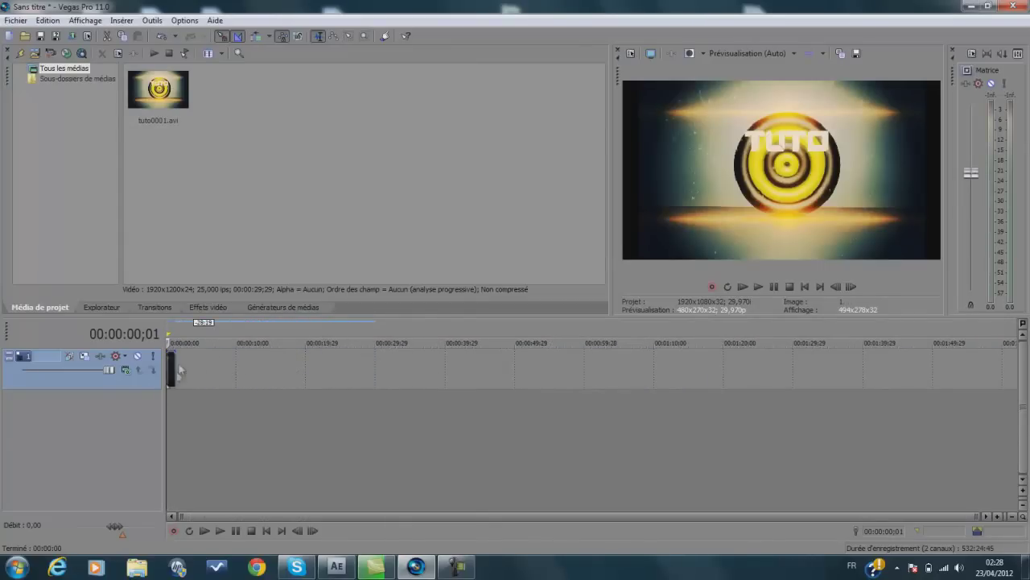
Step: Trim the end of the tuto0001 clip down to a single frame at the start of the video track
{"action": "scroll", "coordinate": [318, 359], "scroll_direction": "up", "scroll_amount": 8}
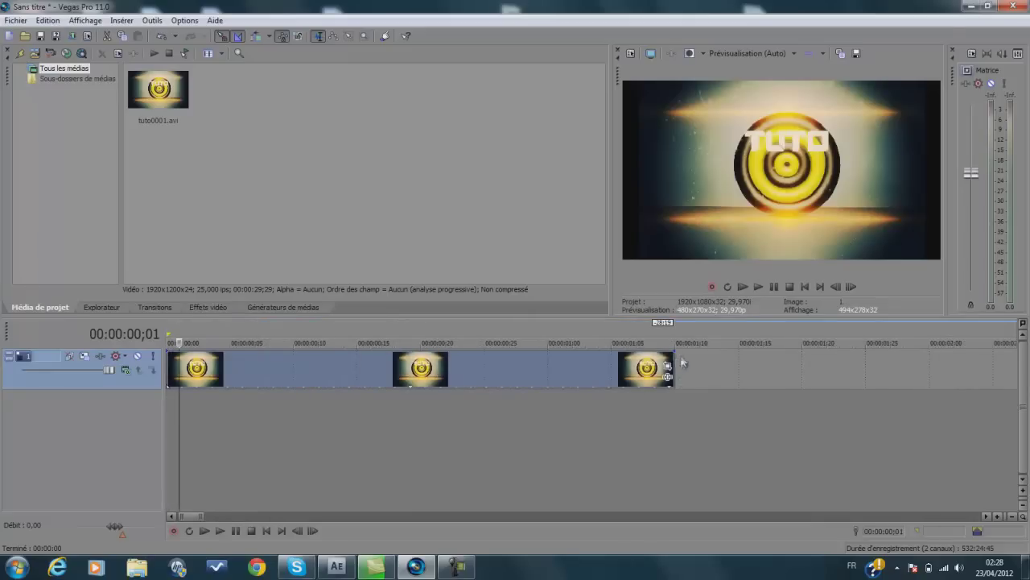
{"action": "left_click_drag", "start_coordinate": [673, 362], "coordinate": [202, 354]}
{"action": "scroll", "coordinate": [354, 354], "scroll_direction": "up", "scroll_amount": 6}
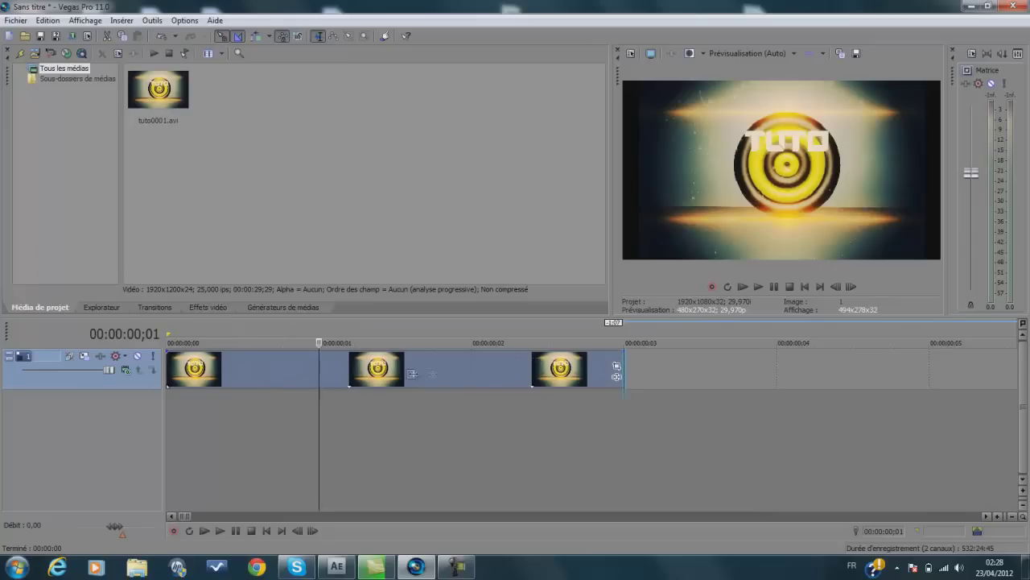
{"action": "left_click_drag", "start_coordinate": [617, 372], "coordinate": [299, 390]}
{"action": "scroll", "coordinate": [275, 417], "scroll_direction": "down", "scroll_amount": 6}
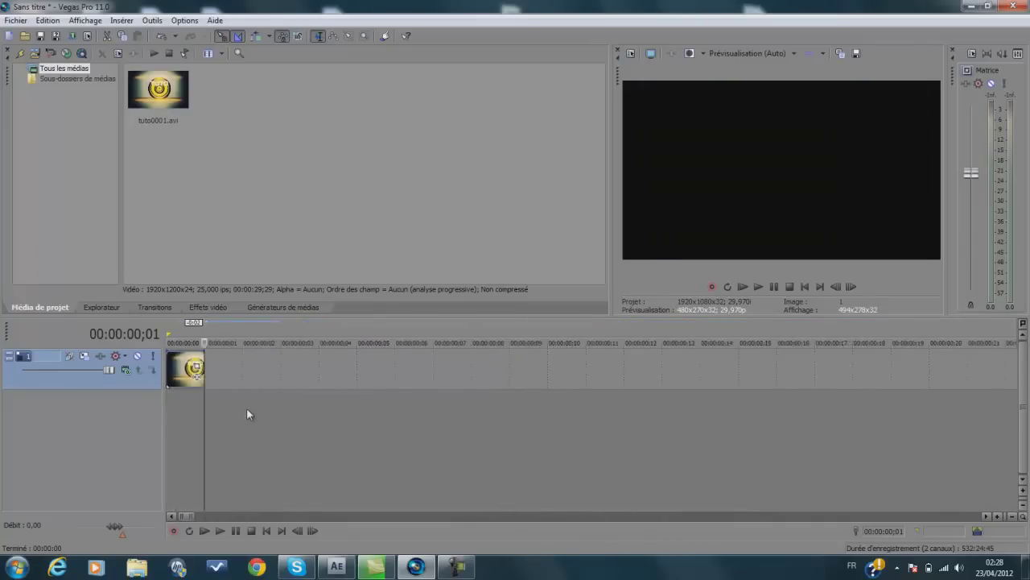
{"action": "scroll", "coordinate": [250, 412], "scroll_direction": "up", "scroll_amount": 8}
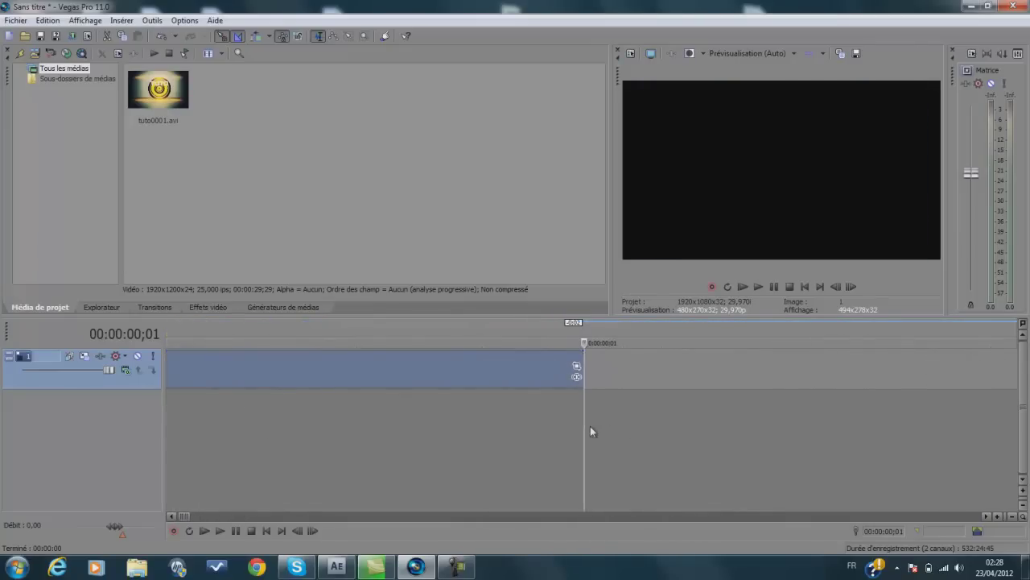
Step: Set the tuto0001 clip's pan/crop source option for keeping proportions to Non, and return the playhead to 00:00:00;00
{"action": "left_click", "coordinate": [576, 368]}
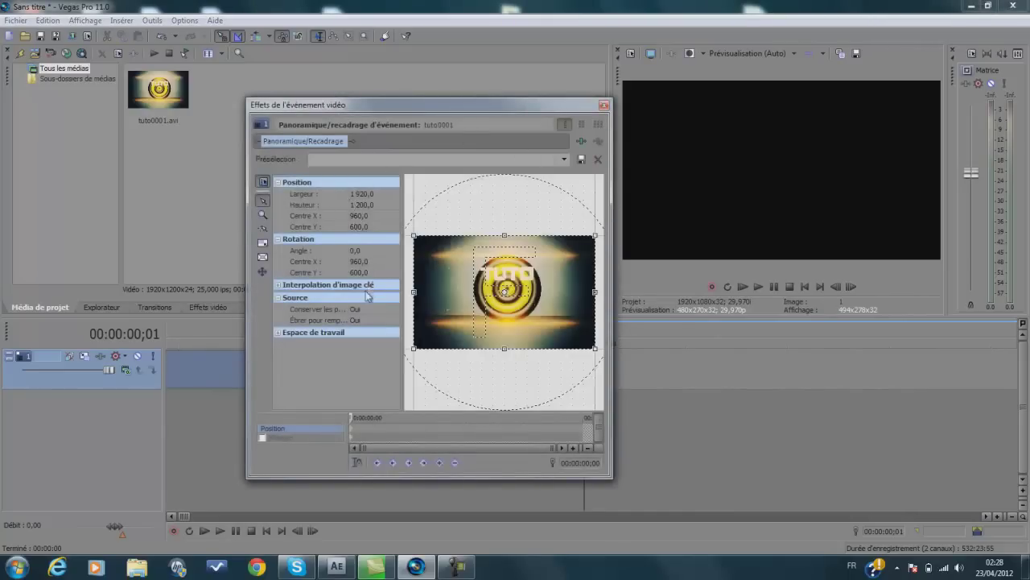
{"action": "left_click", "coordinate": [368, 310]}
{"action": "left_click", "coordinate": [377, 324]}
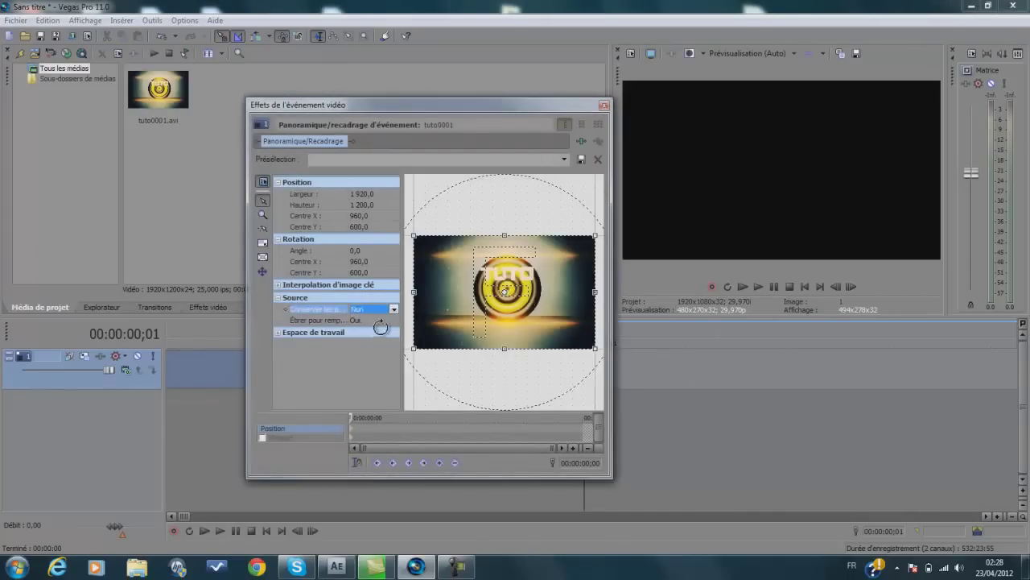
{"action": "left_click", "coordinate": [604, 108]}
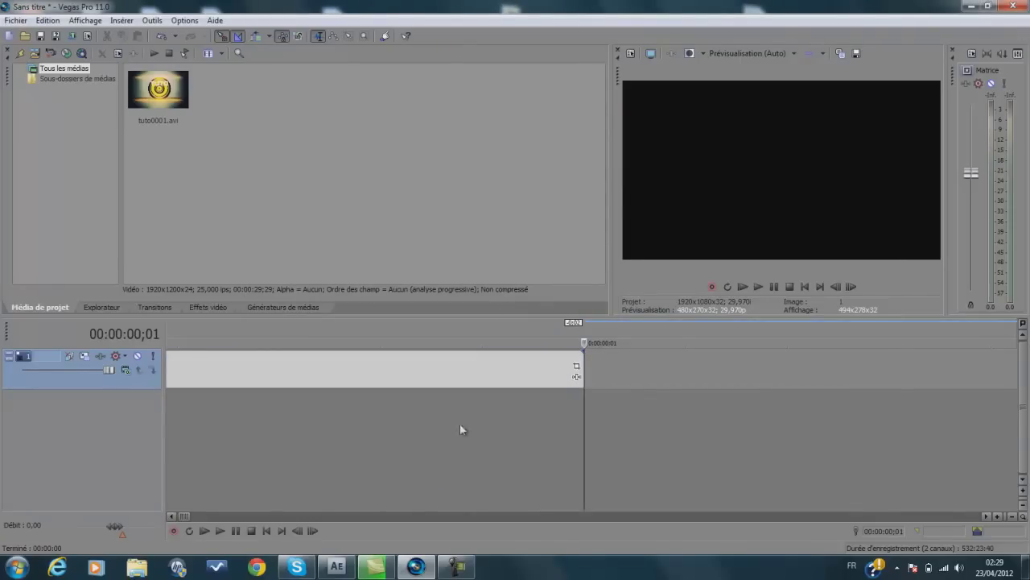
{"action": "left_click_drag", "start_coordinate": [165, 447], "coordinate": [109, 440]}
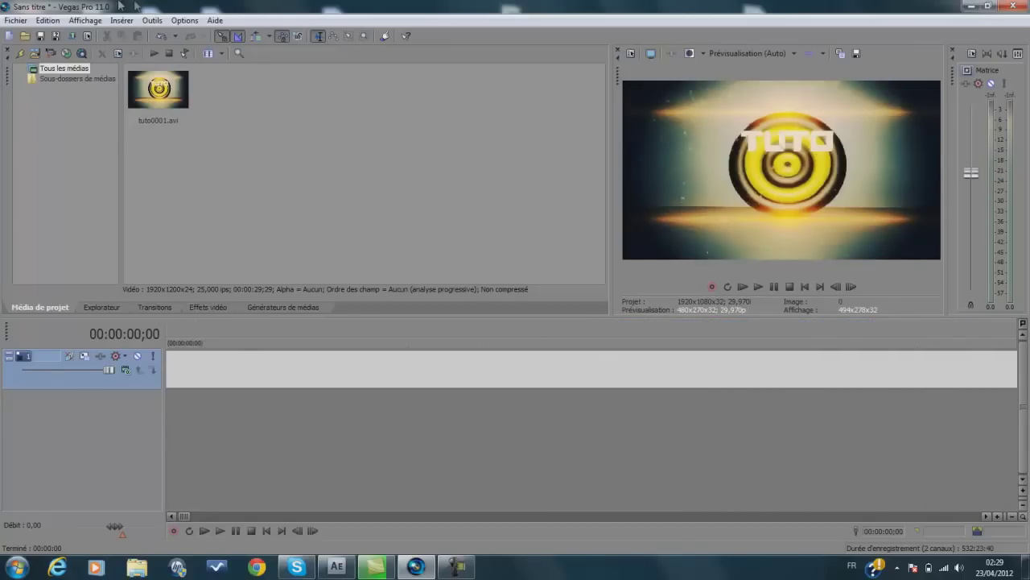
Step: Render the project to the desktop as a PNG image sequence named "tuto fini epic win" and dismiss the render dialog
{"action": "left_click", "coordinate": [69, 37]}
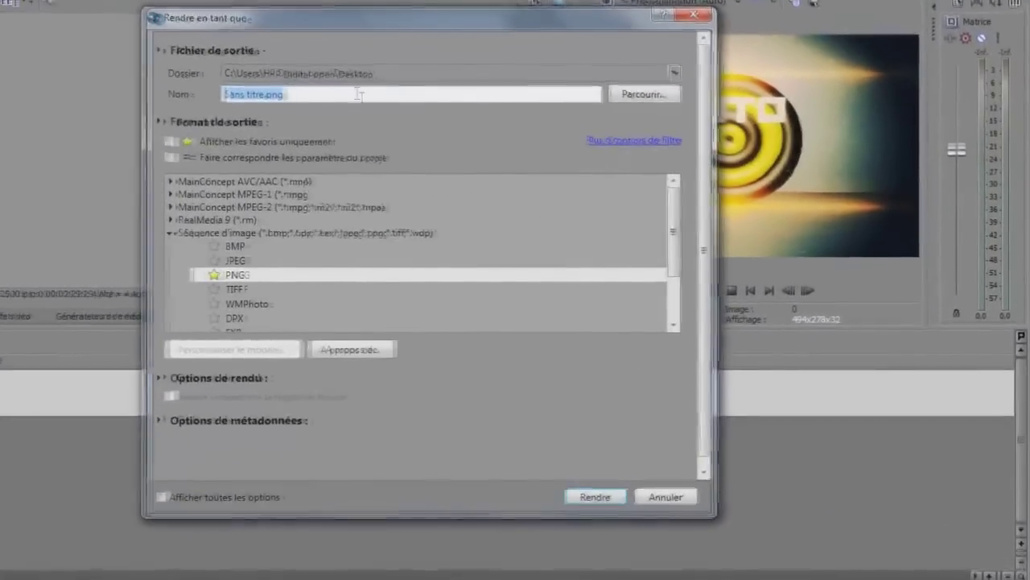
{"action": "left_click", "coordinate": [259, 93]}
{"action": "left_click_drag", "start_coordinate": [280, 93], "coordinate": [209, 96]}
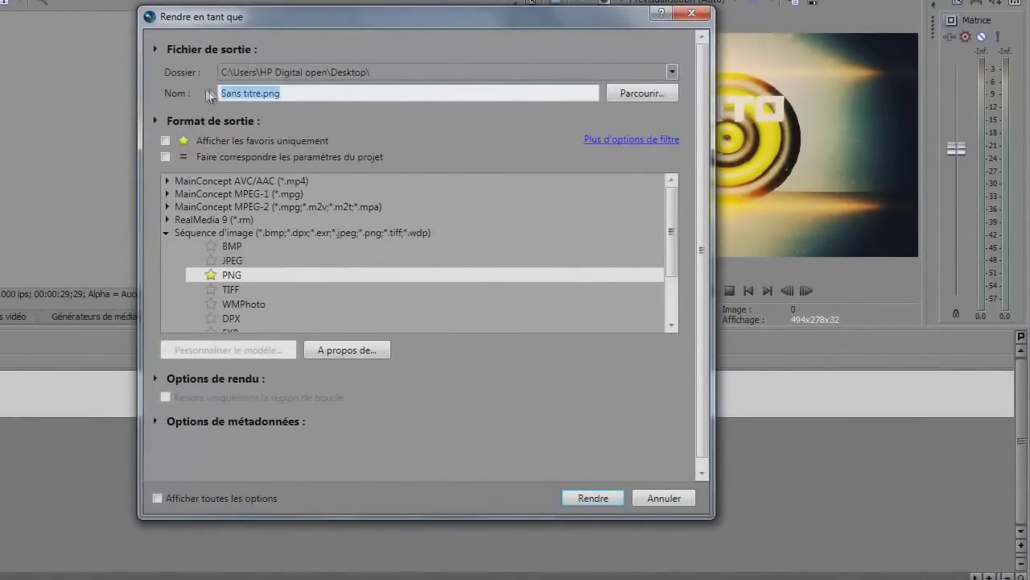
{"action": "type", "text": "tuto "}
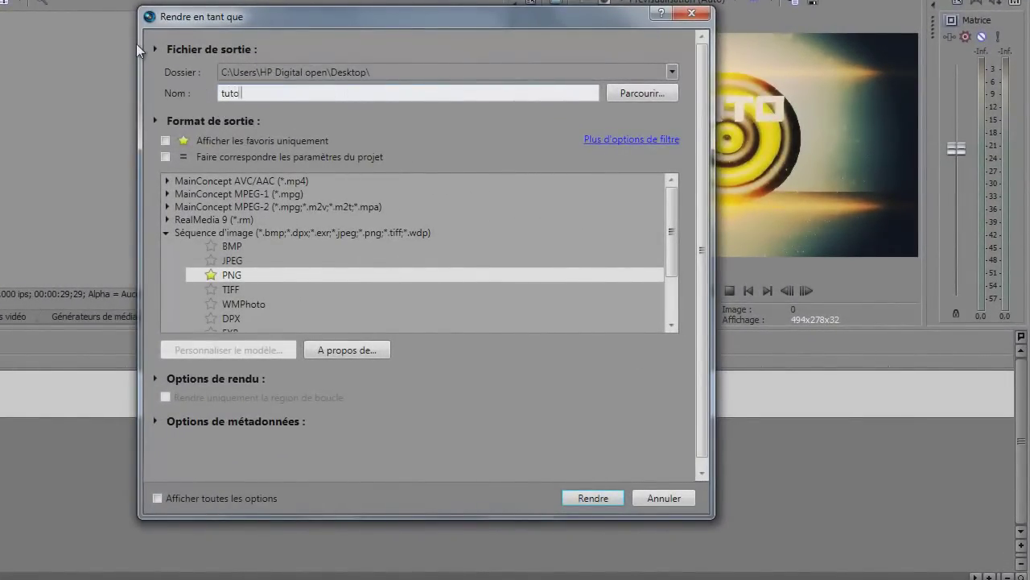
{"action": "type", "text": "fini epic win"}
{"action": "left_click", "coordinate": [240, 273]}
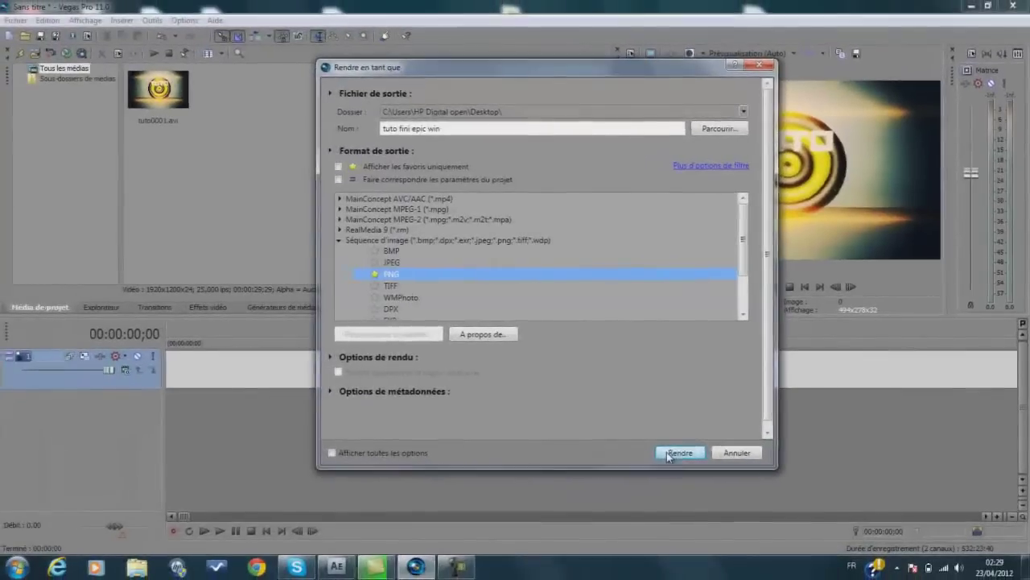
{"action": "left_click", "coordinate": [593, 497]}
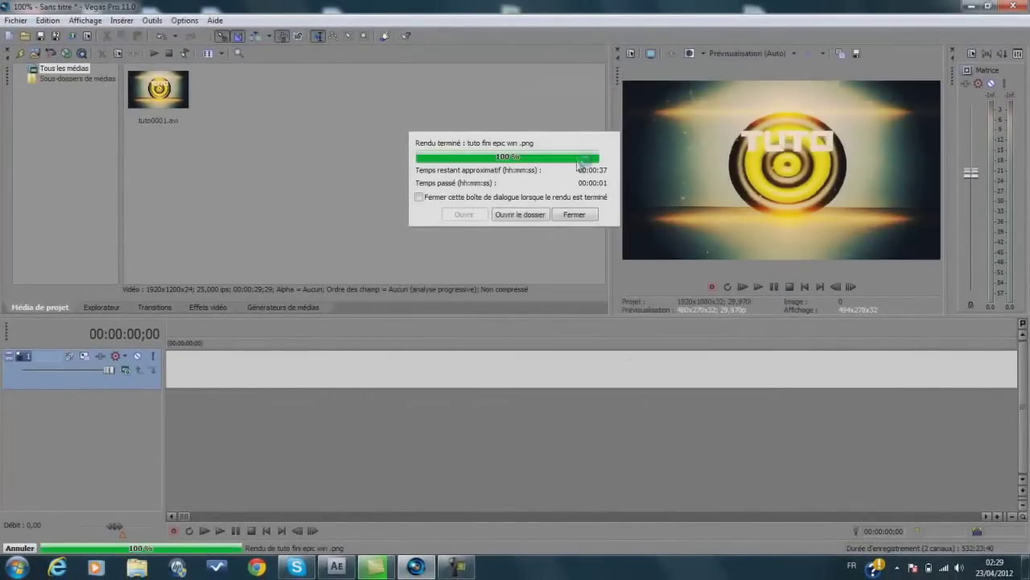
{"action": "left_click", "coordinate": [582, 217]}
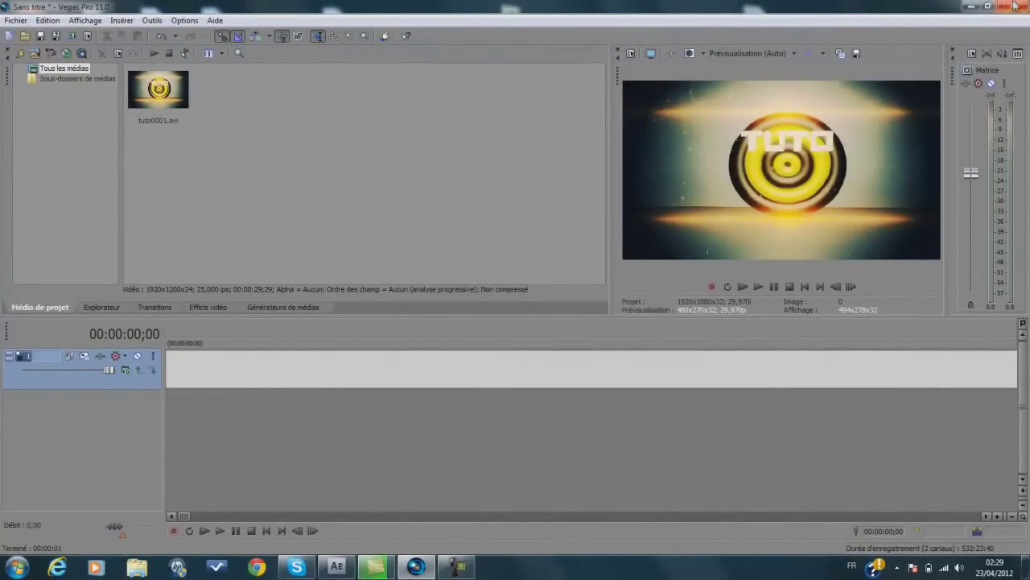
Step: Close Vegas Pro without saving the project and select the rendered tuto fini epic win_000000 image on the desktop
{"action": "left_click", "coordinate": [1010, 5]}
{"action": "left_click", "coordinate": [553, 234]}
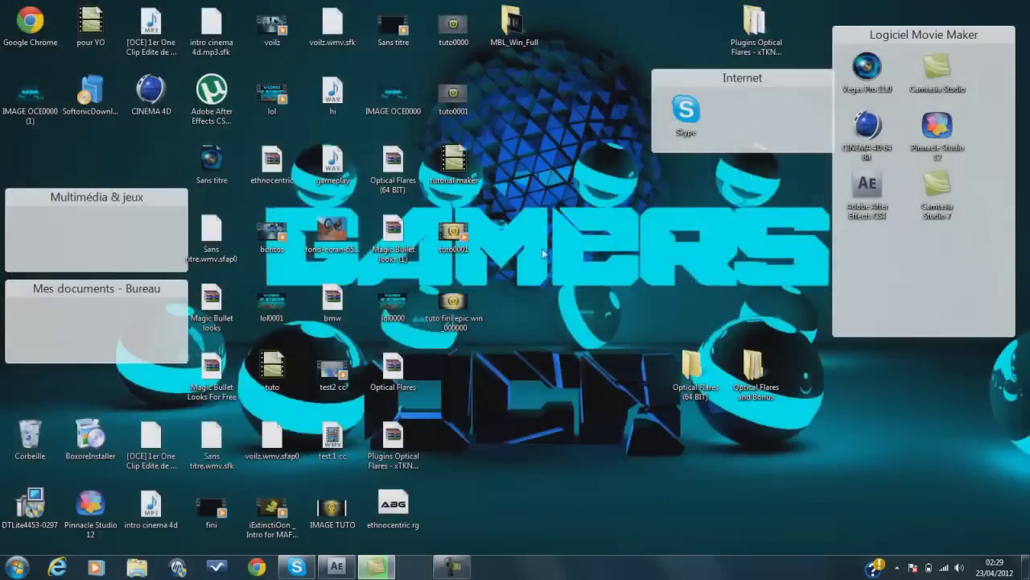
{"action": "left_click", "coordinate": [461, 312]}
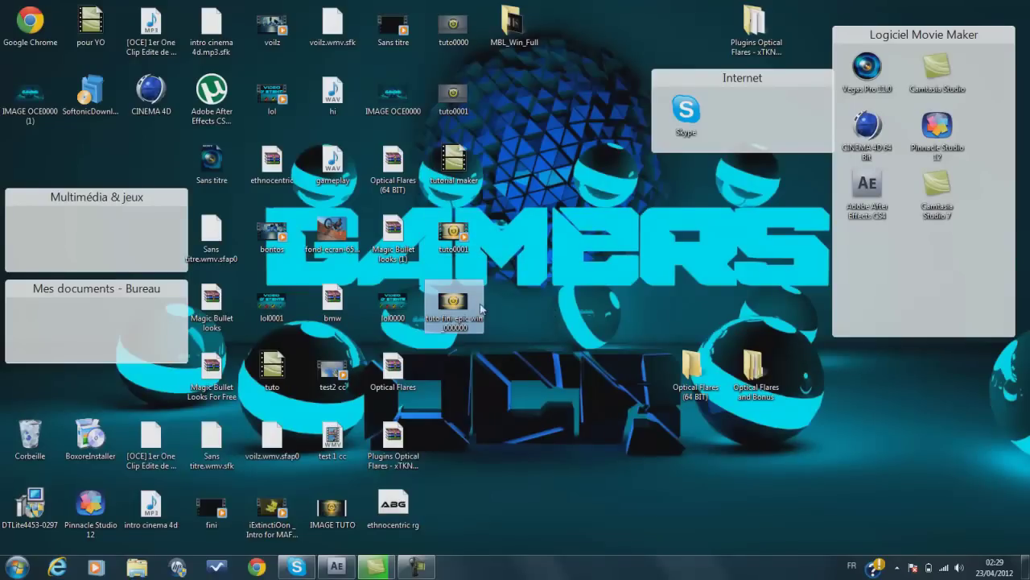
Step: Check the progress of the background project render and minimize its window
{"action": "left_click", "coordinate": [391, 573]}
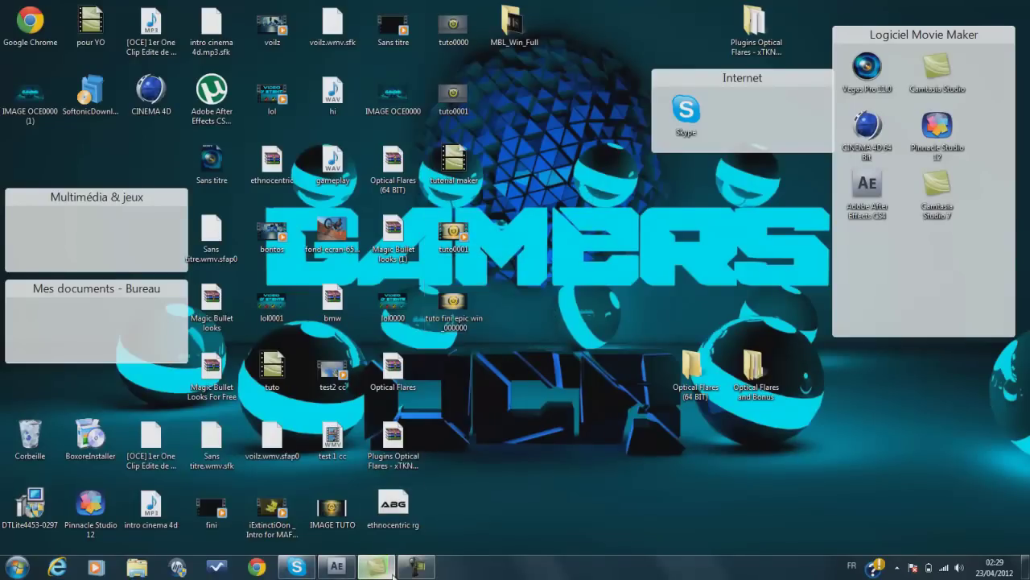
{"action": "left_click_drag", "start_coordinate": [683, 101], "coordinate": [563, 197]}
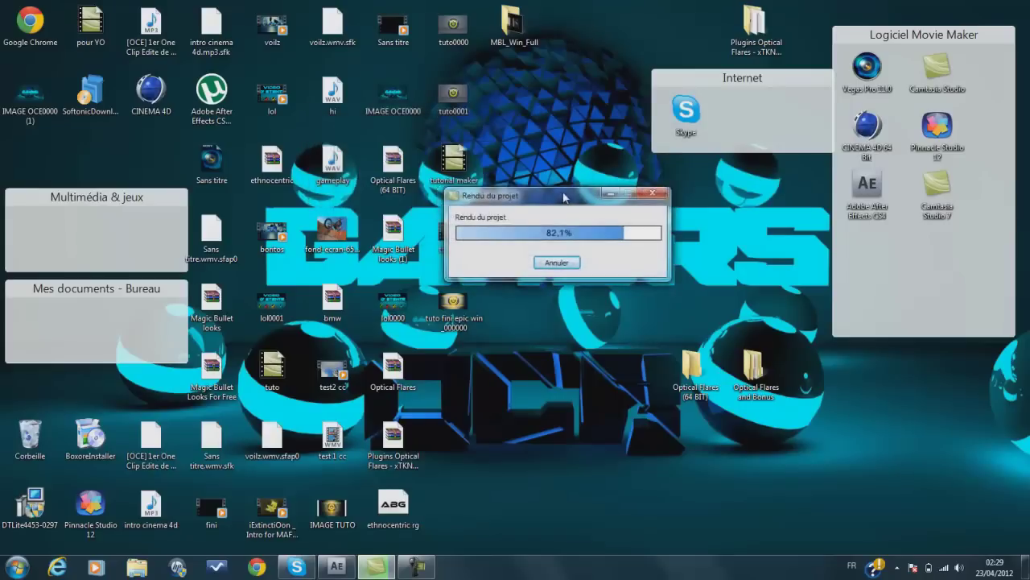
{"action": "left_click", "coordinate": [610, 194]}
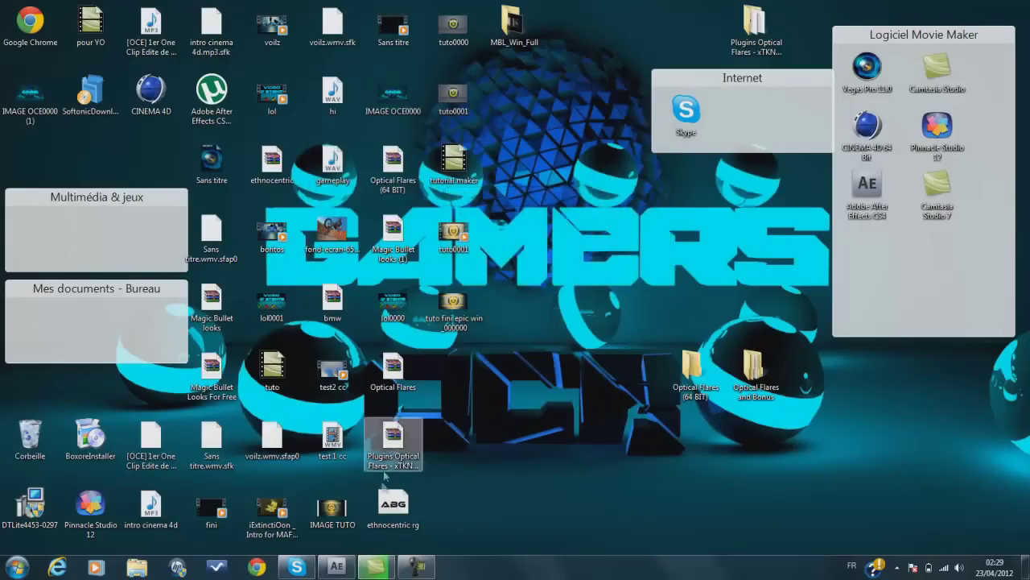
Step: Switch to After Effects and close it without saving the project
{"action": "left_click", "coordinate": [336, 567]}
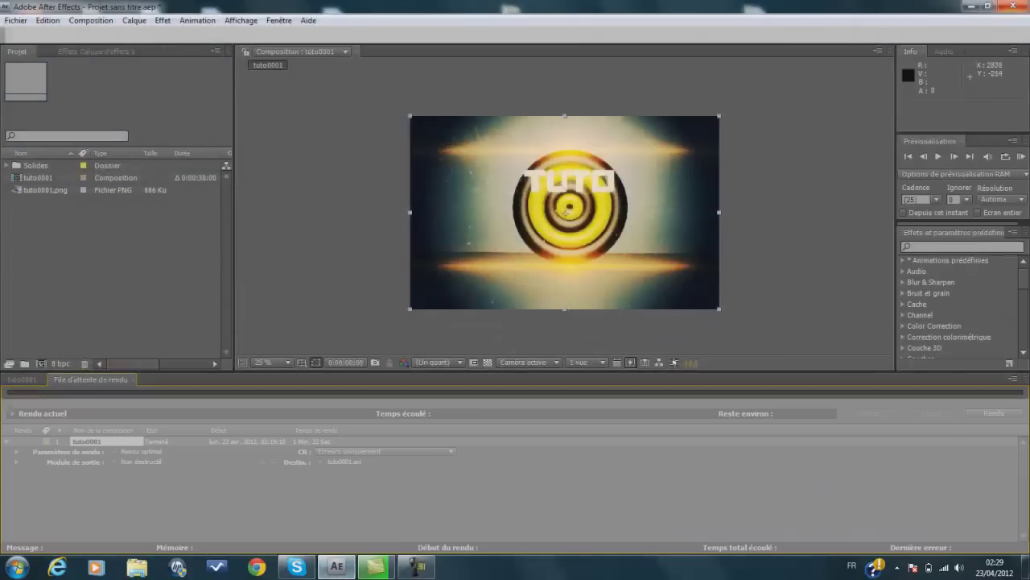
{"action": "left_click", "coordinate": [591, 366]}
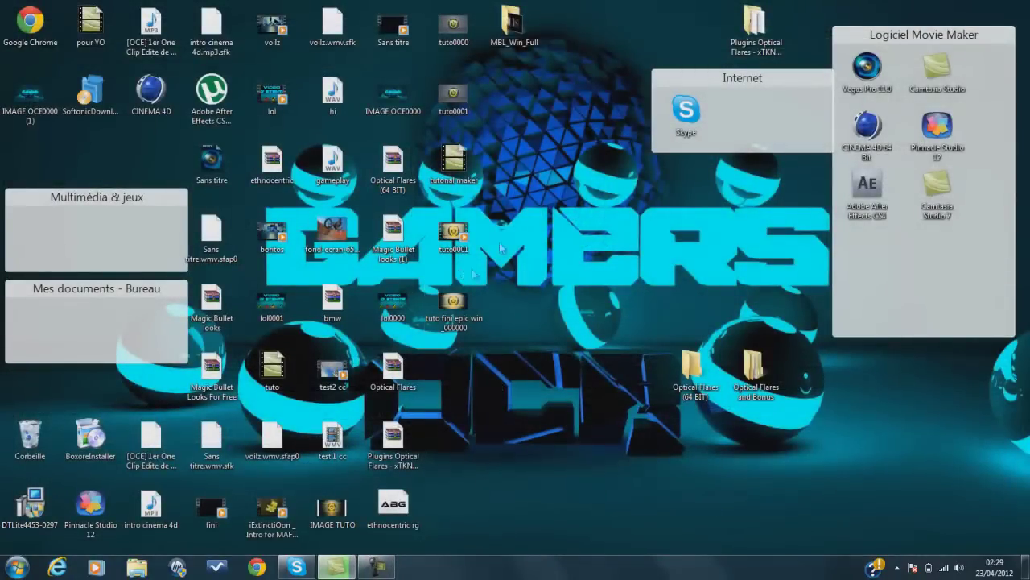
{"action": "left_click_drag", "start_coordinate": [625, 1], "coordinate": [550, 552]}
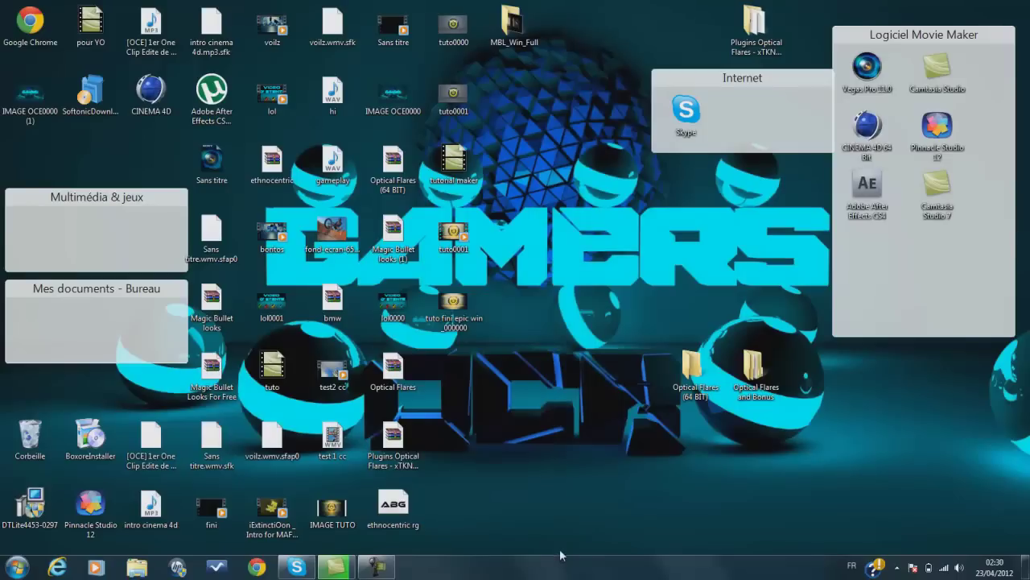
{"action": "left_click_drag", "start_coordinate": [561, 547], "coordinate": [727, 8]}
{"action": "left_click_drag", "start_coordinate": [537, 4], "coordinate": [543, 548]}
Step: View the tuto fini epic win_000000 image full screen from the desktop, and close the photo viewer
{"action": "left_click", "coordinate": [450, 304]}
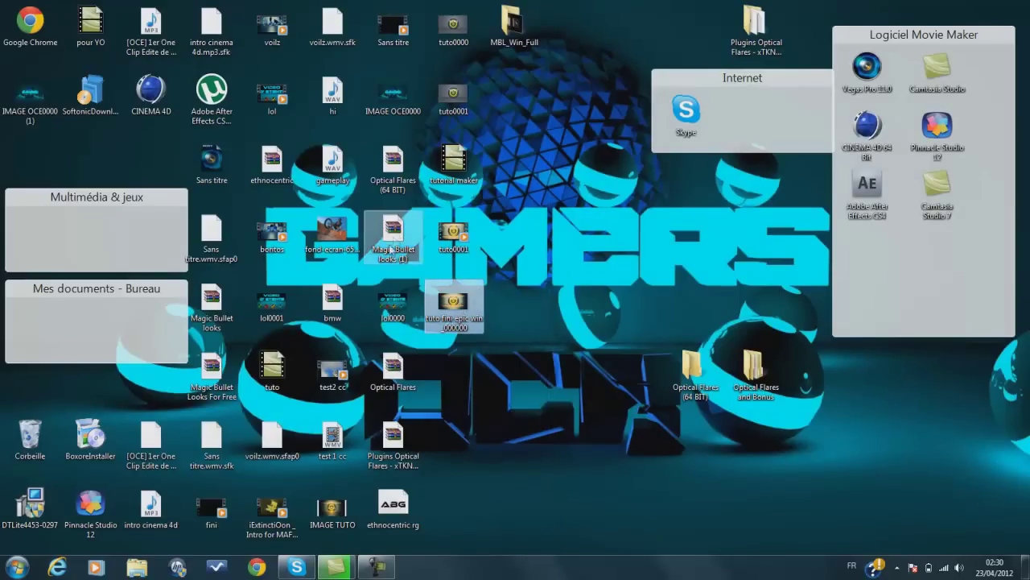
{"action": "double_click", "coordinate": [474, 304]}
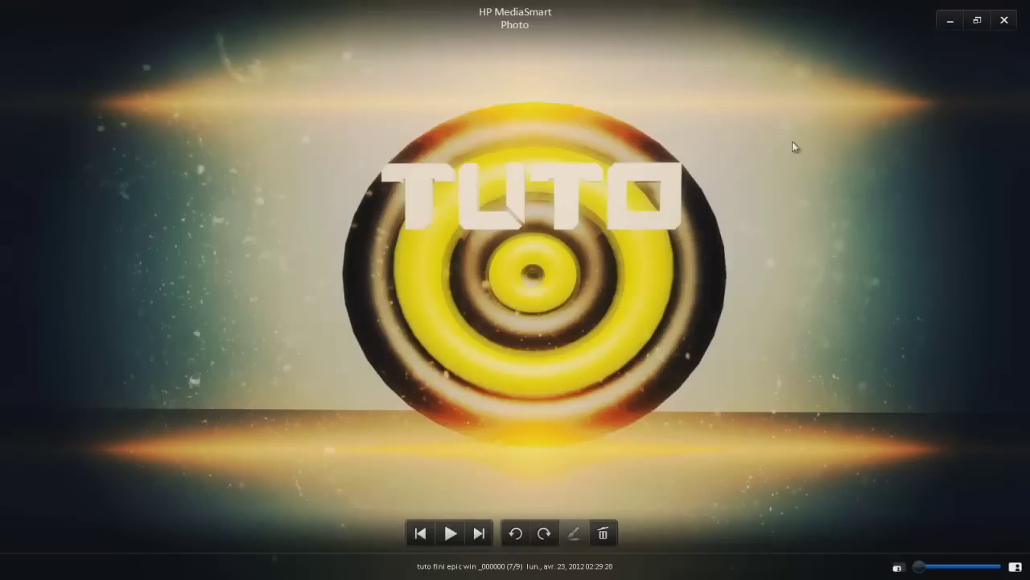
{"action": "left_click", "coordinate": [1003, 20]}
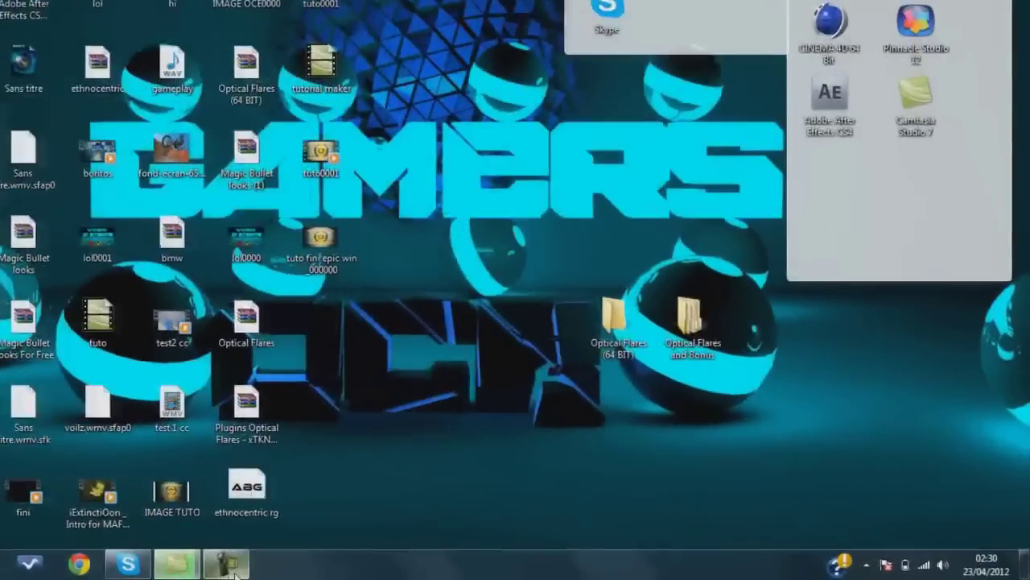
{"action": "left_click", "coordinate": [232, 568]}
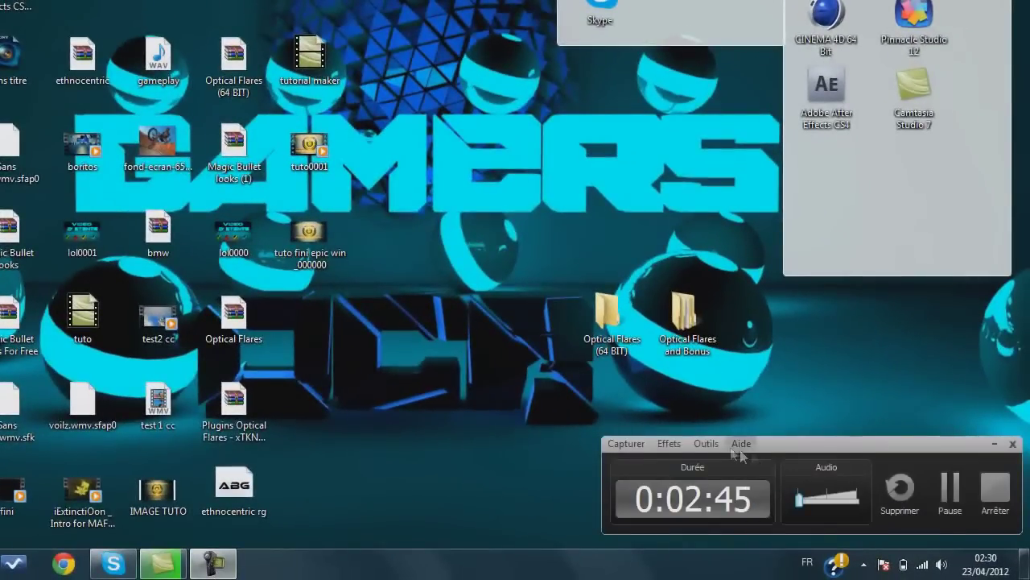
{"action": "left_click_drag", "start_coordinate": [835, 445], "coordinate": [802, 468]}
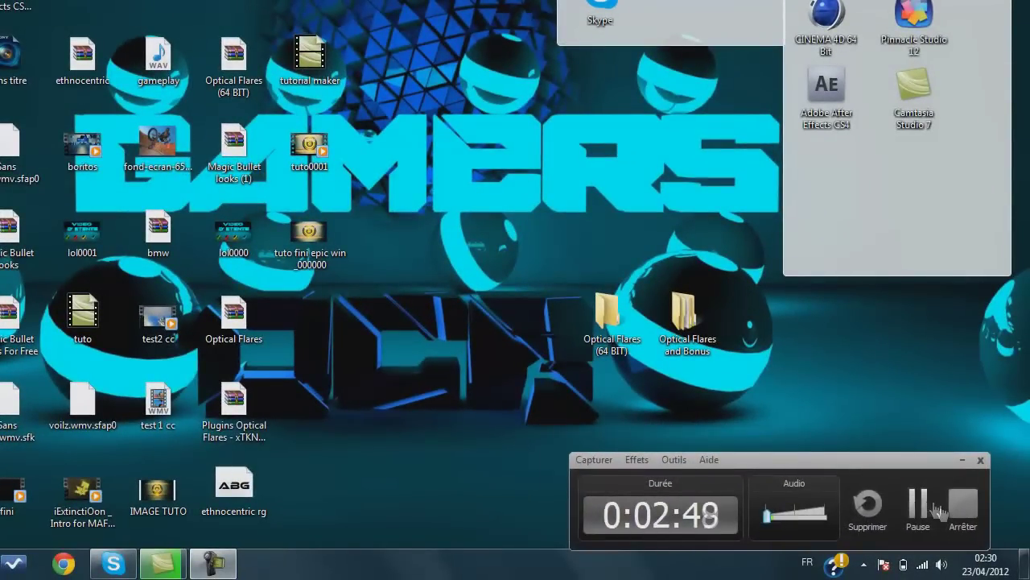